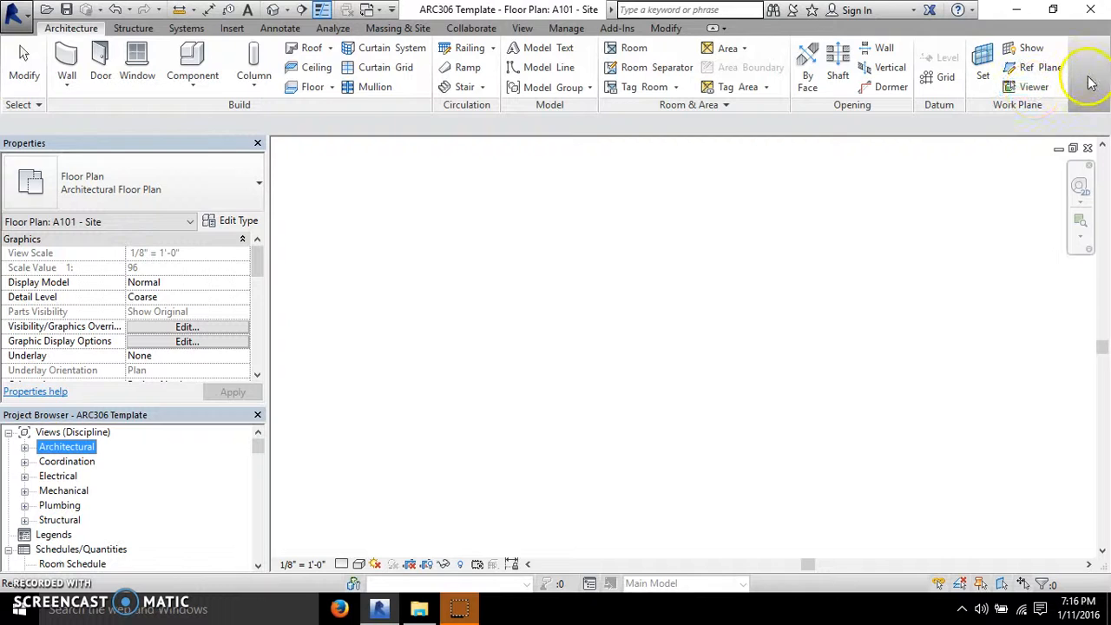
pyautogui.click(135, 28)
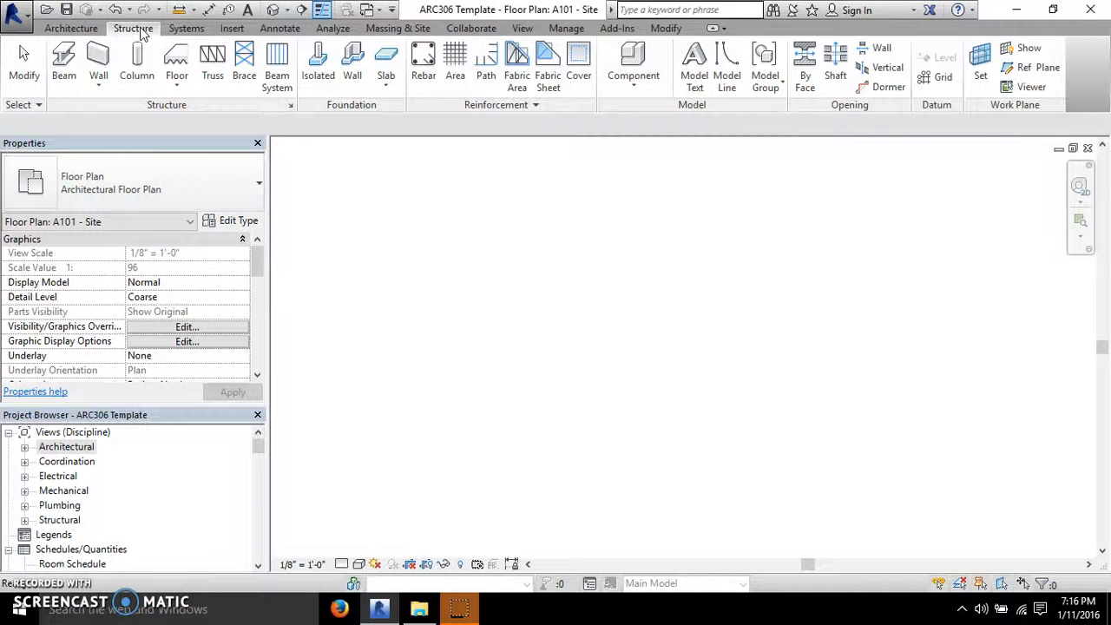
pyautogui.click(73, 27)
pyautogui.click(136, 29)
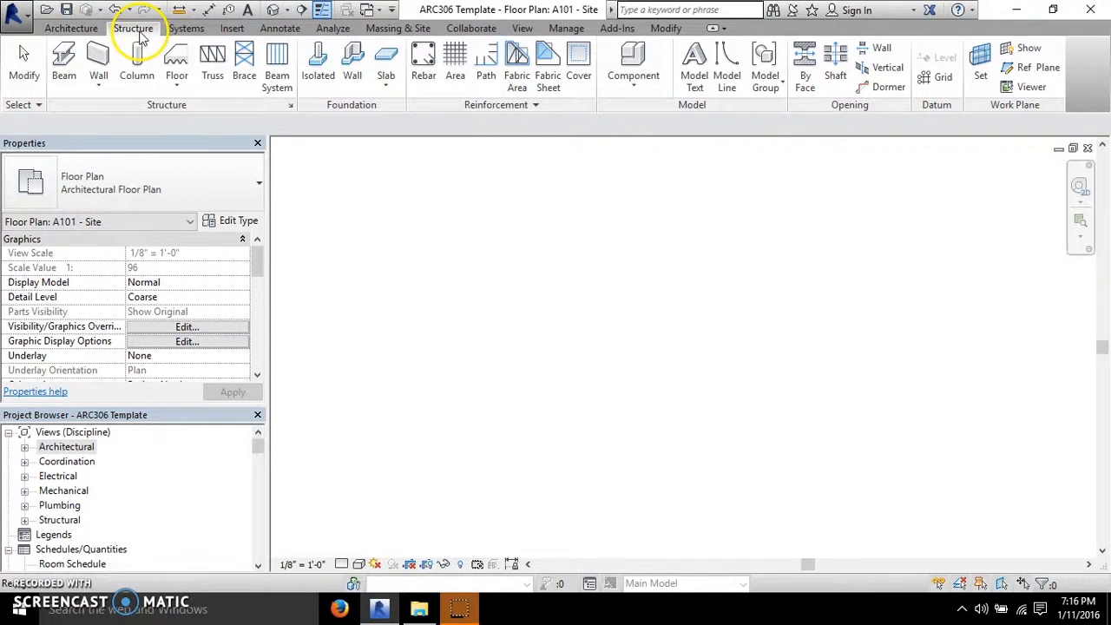
pyautogui.click(185, 28)
pyautogui.click(77, 29)
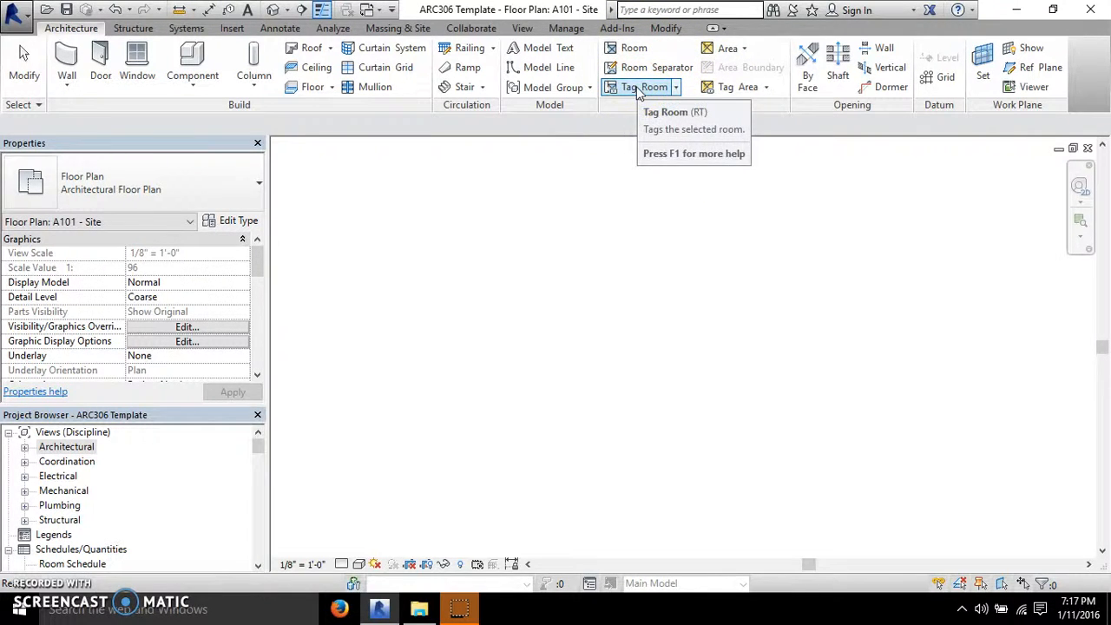
pyautogui.click(980, 65)
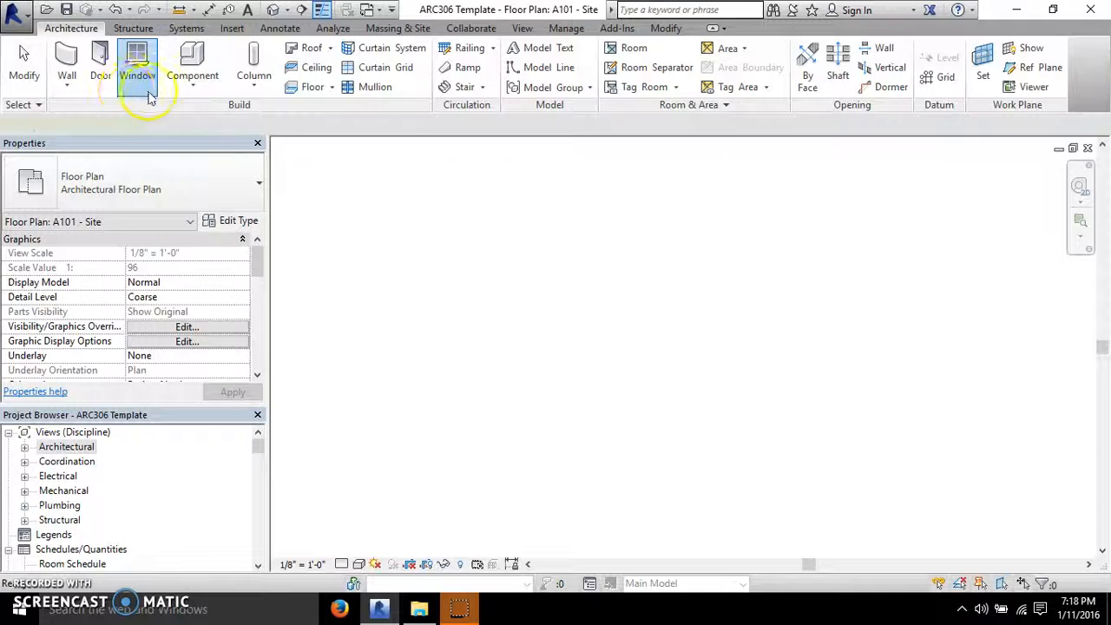
pyautogui.click(136, 56)
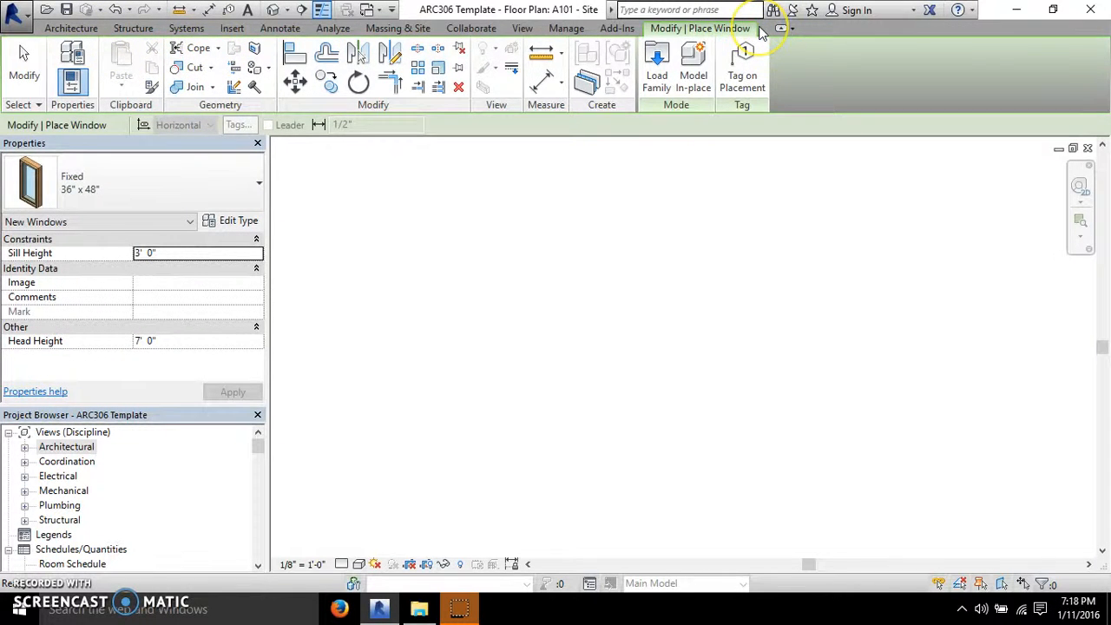
pyautogui.press('Escape')
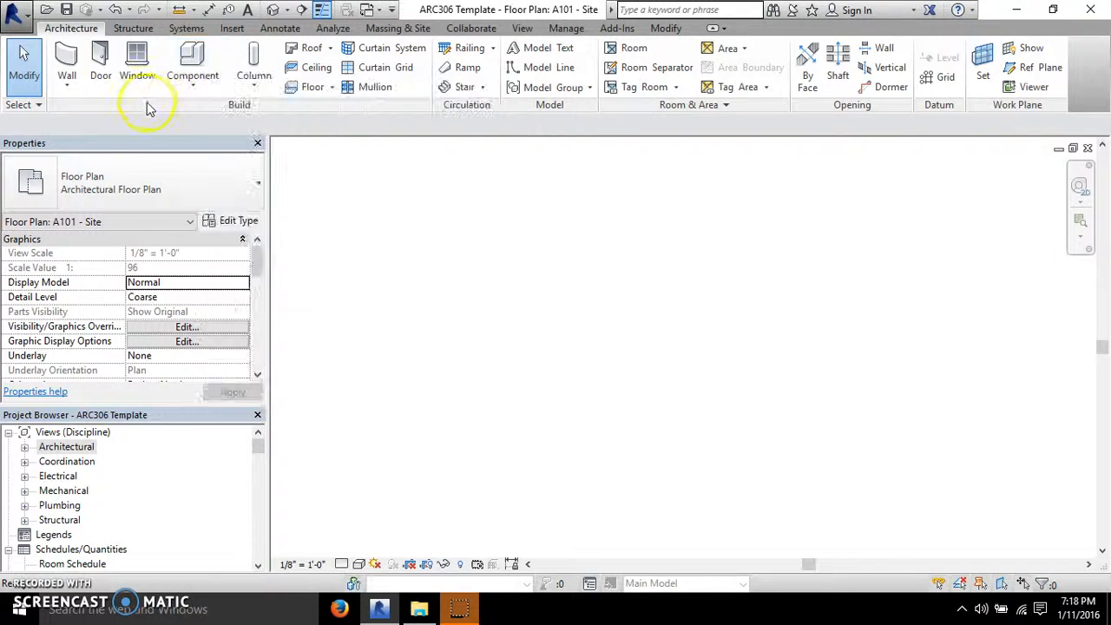
pyautogui.click(188, 83)
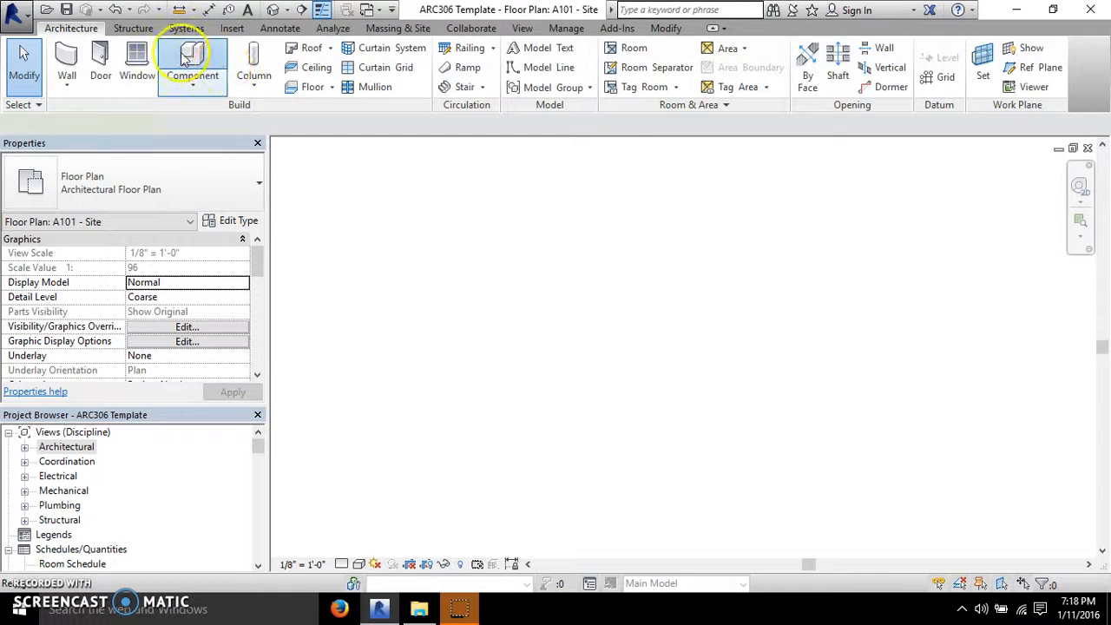
pyautogui.click(188, 55)
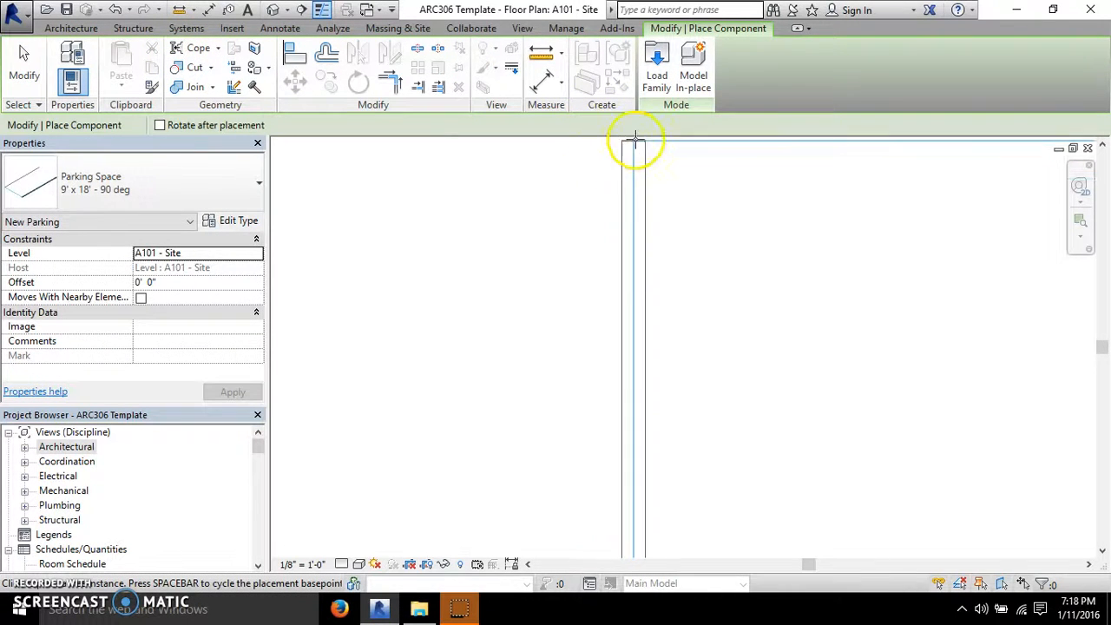
pyautogui.click(24, 54)
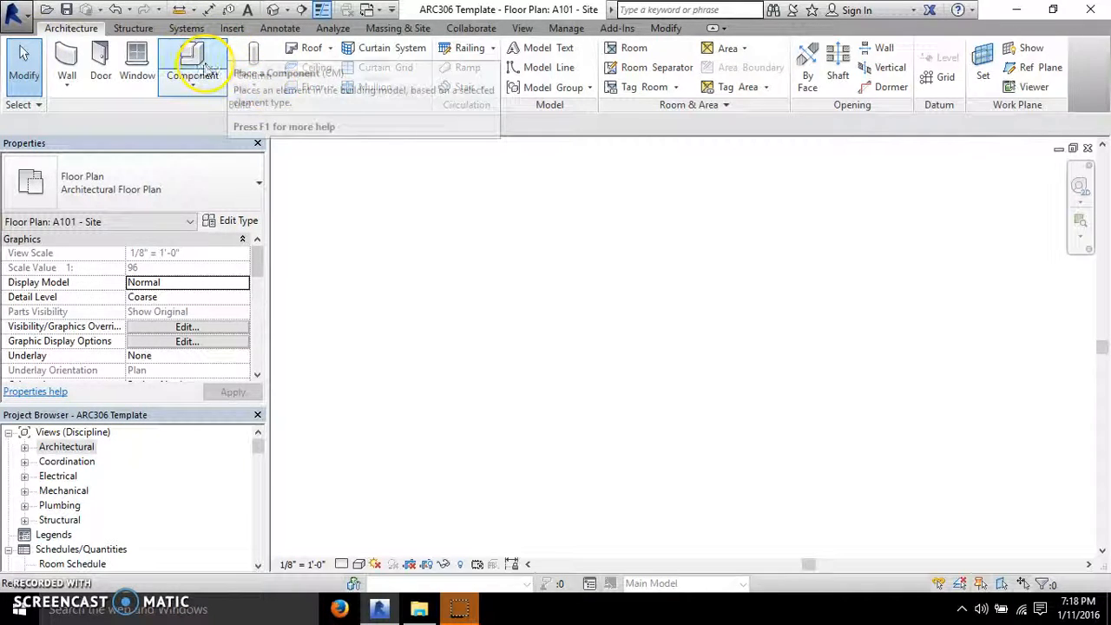
# - Start loading a component family and look through the category folders of the US Imperial library
pyautogui.click(198, 55)
pyautogui.click(656, 65)
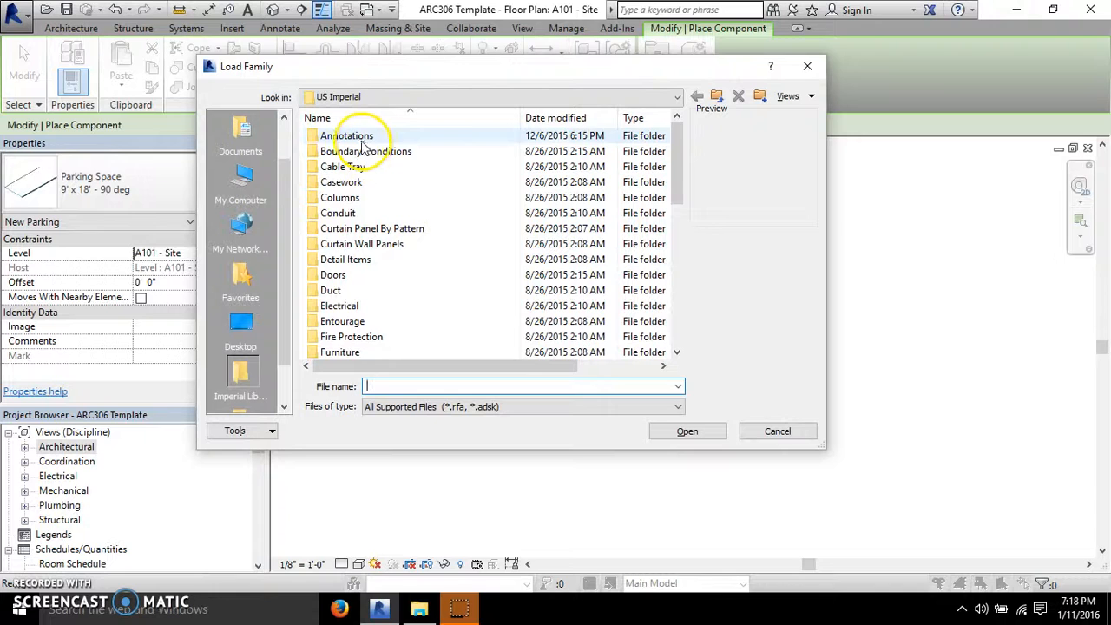
pyautogui.scroll(-8, 365, 147)
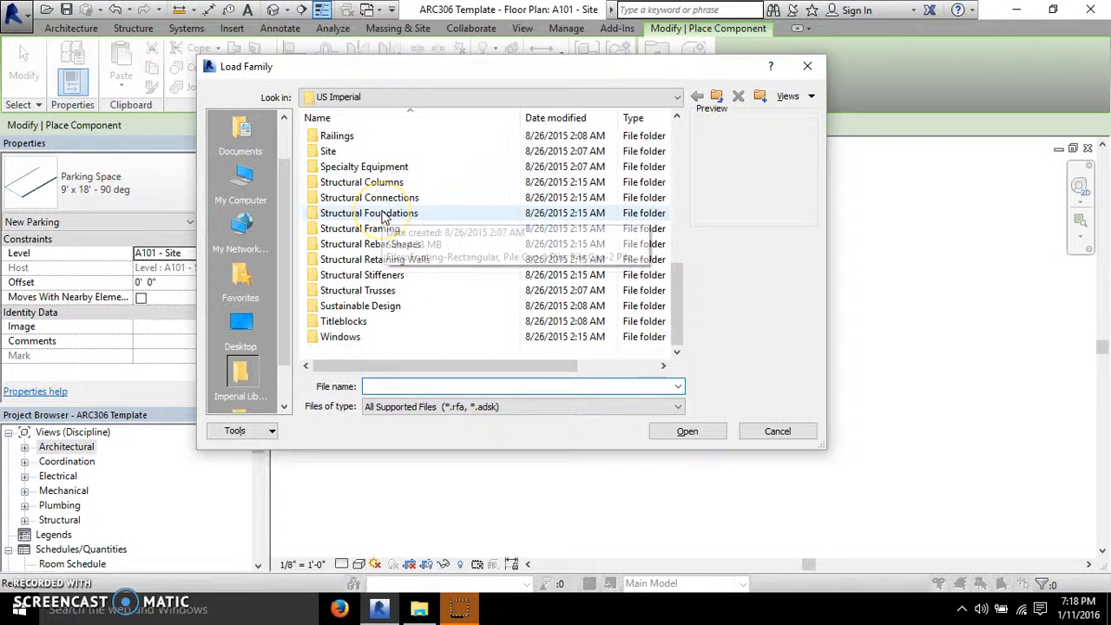
pyautogui.scroll(7, 382, 217)
pyautogui.scroll(-4, 426, 235)
pyautogui.scroll(3, 423, 292)
pyautogui.scroll(-6, 382, 290)
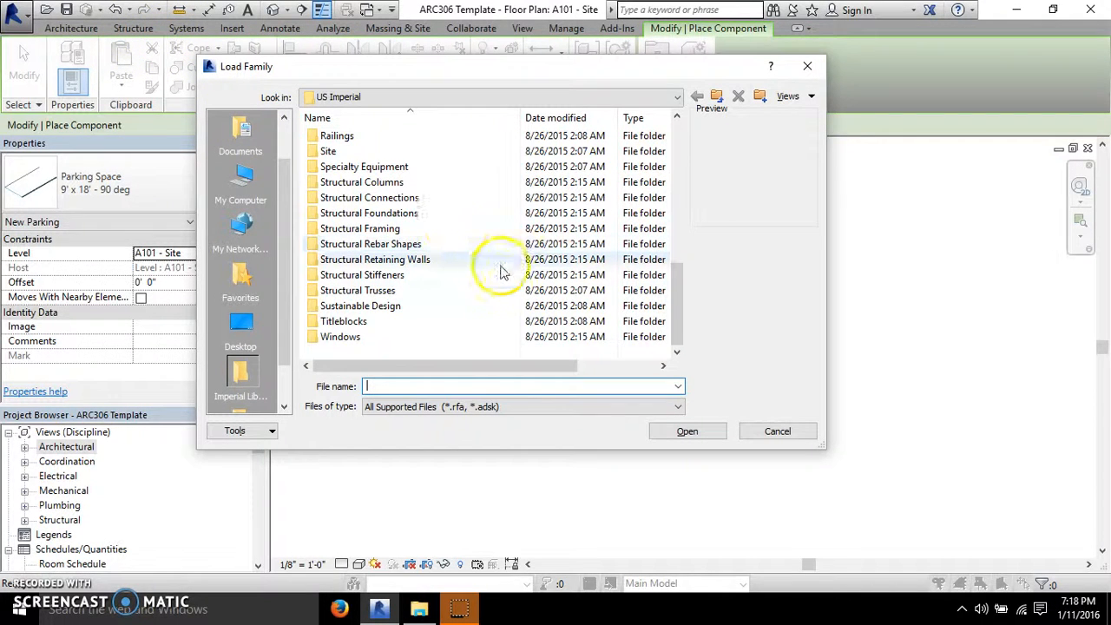
pyautogui.scroll(3, 491, 272)
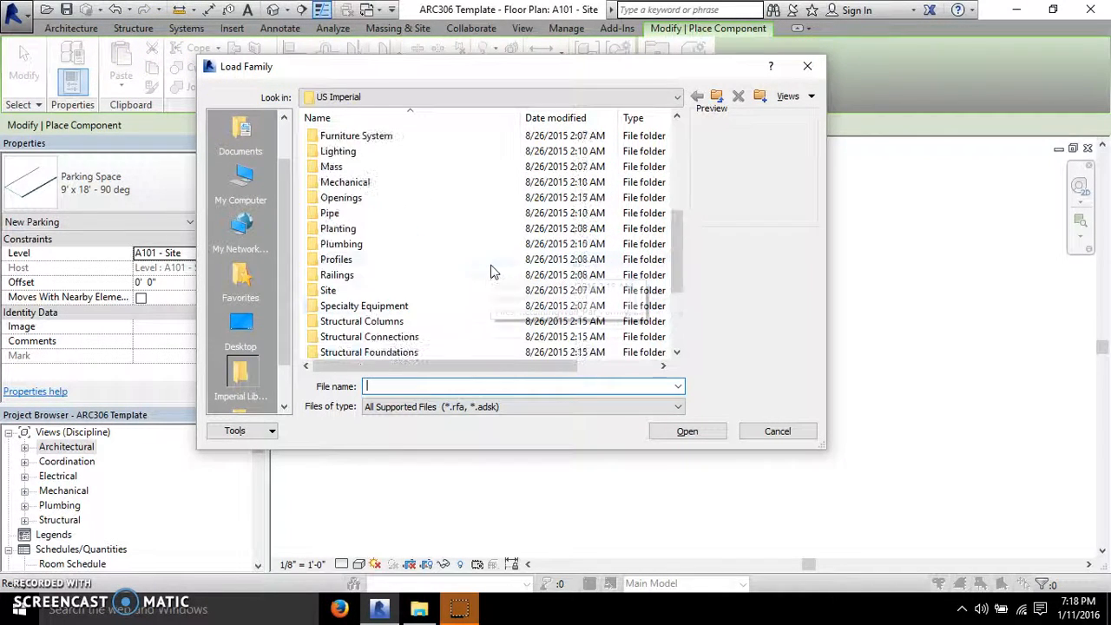
pyautogui.scroll(4, 491, 272)
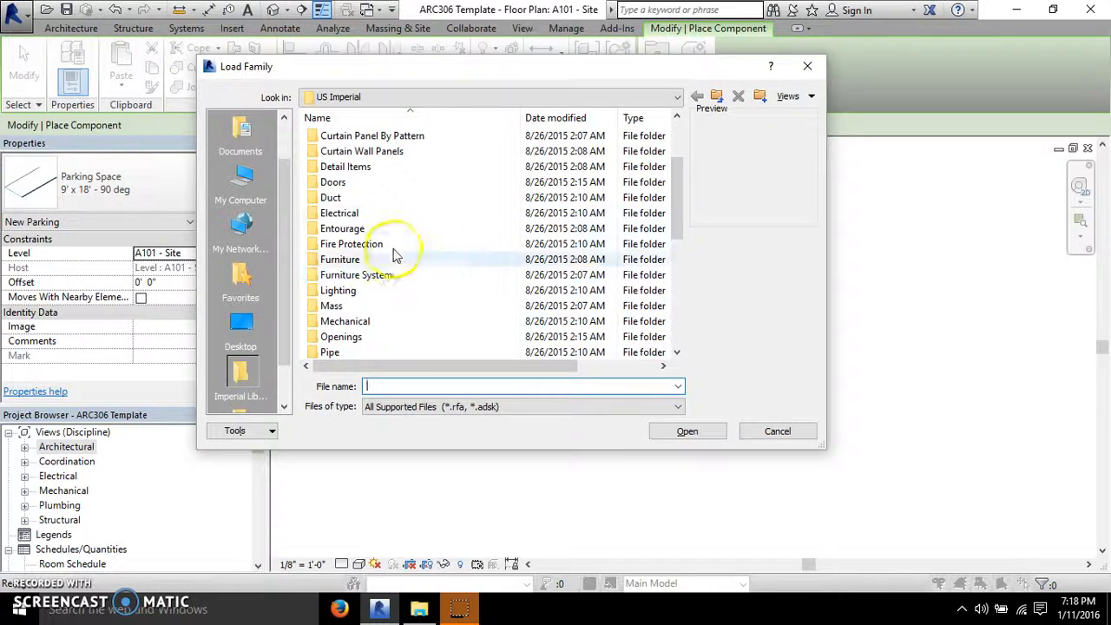
# - Preview the cabinet, Credenza, Dresser, Shelving and Entertainment Center families in the Furniture Storage folder, then leave component placement without loading any
pyautogui.doubleClick(356, 260)
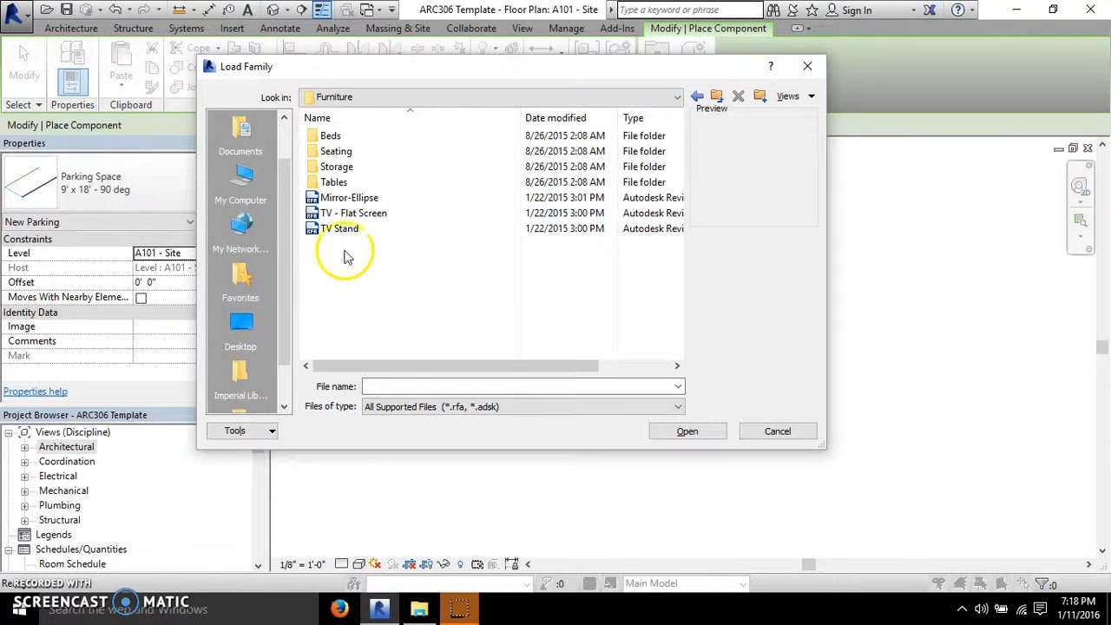
pyautogui.doubleClick(336, 166)
pyautogui.click(375, 152)
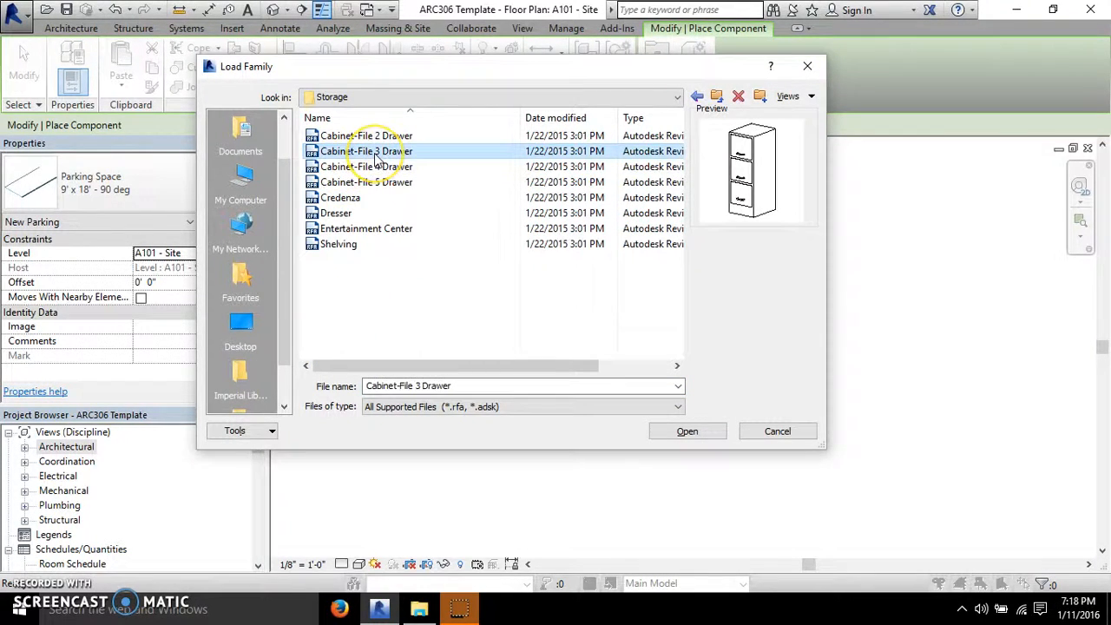
pyautogui.click(378, 182)
pyautogui.click(353, 198)
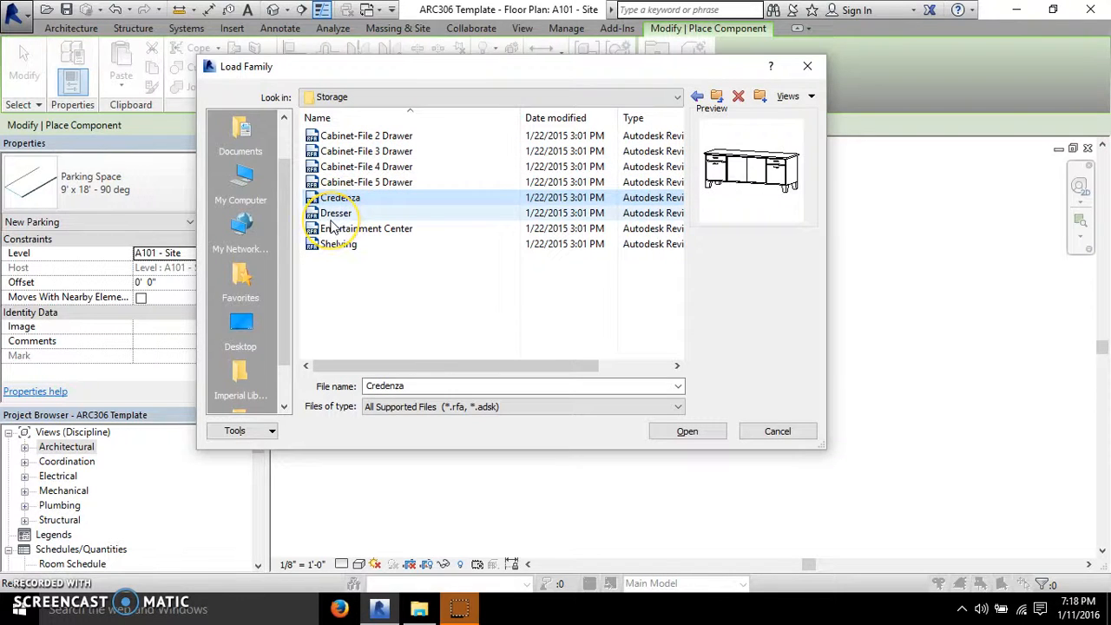
pyautogui.click(335, 215)
pyautogui.click(349, 244)
pyautogui.click(367, 231)
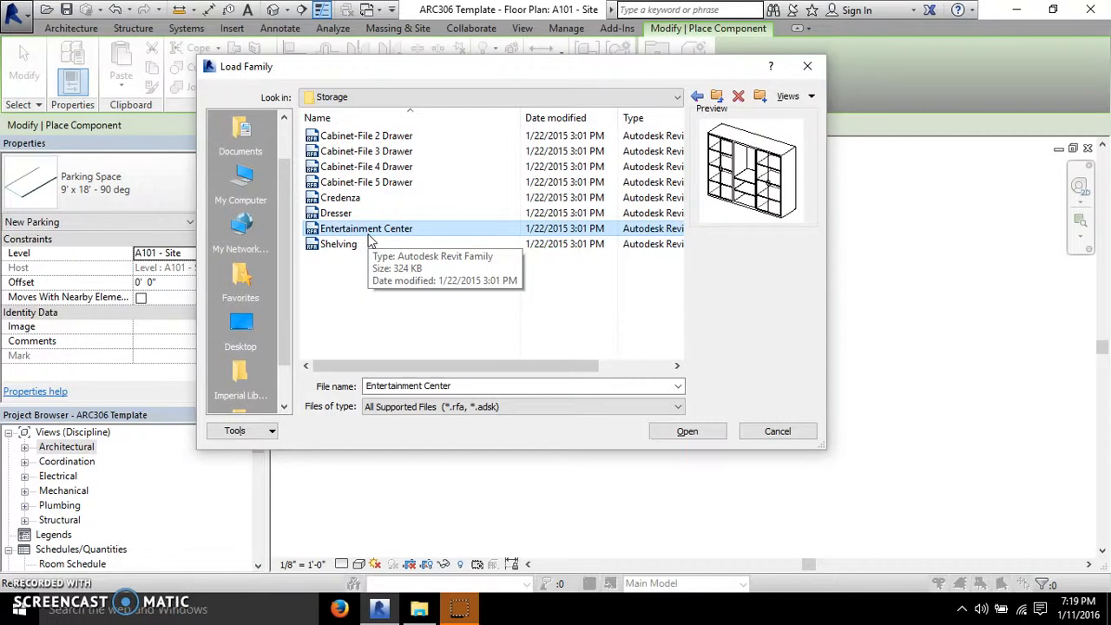
pyautogui.click(806, 66)
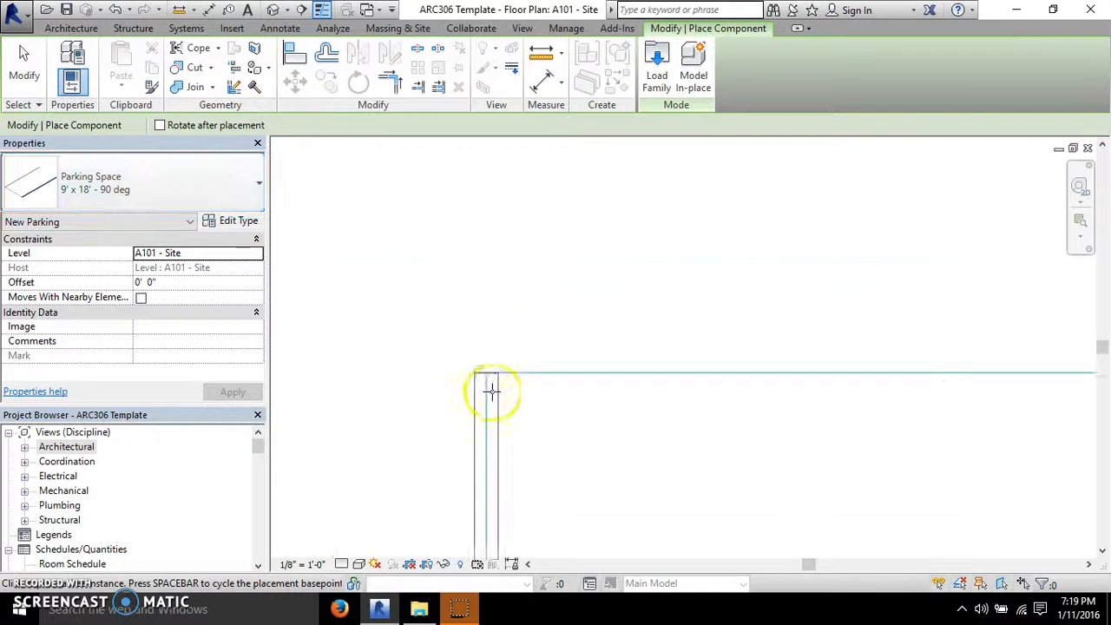
pyautogui.click(22, 56)
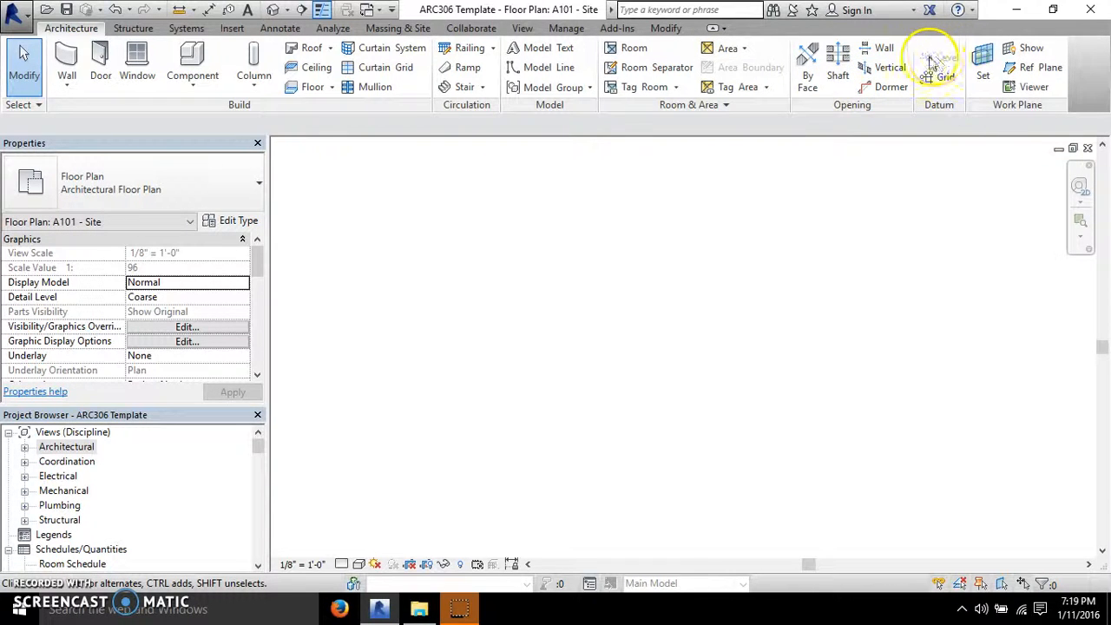
# - Open the A201-2 East building elevation from the architectural construction documents
pyautogui.doubleClick(33, 447)
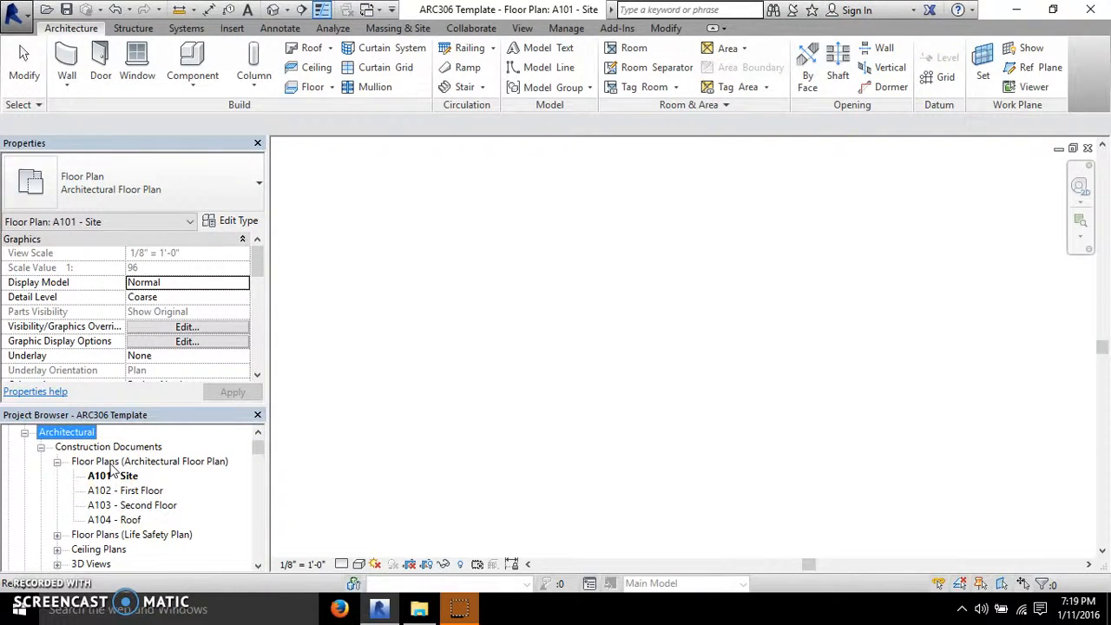
pyautogui.scroll(-2, 111, 468)
pyautogui.click(57, 490)
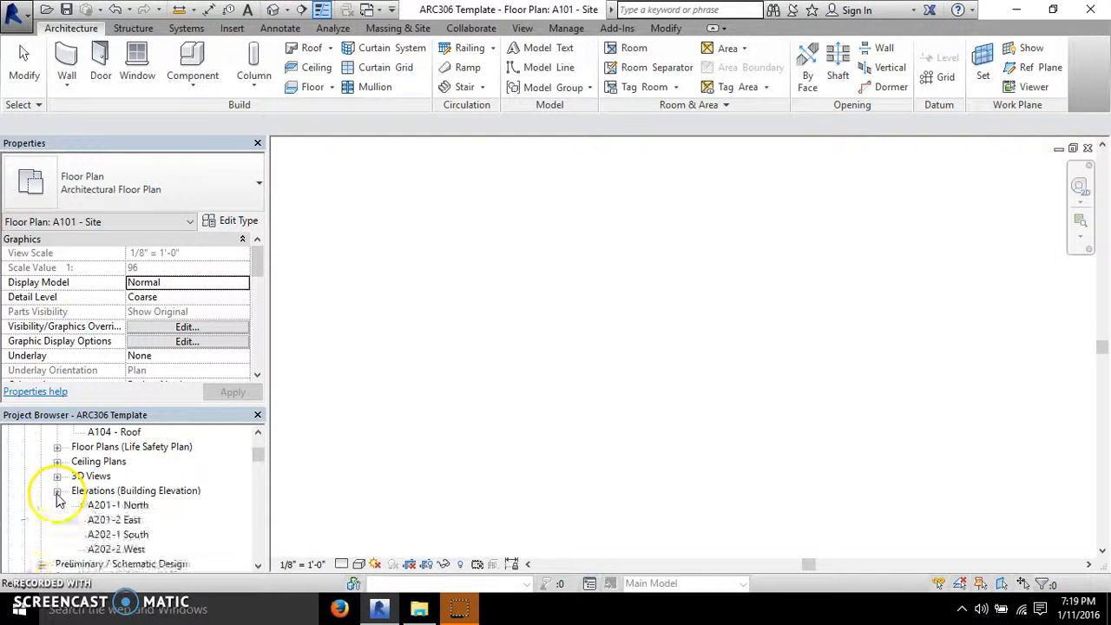
pyautogui.scroll(-1, 78, 503)
pyautogui.click(102, 505)
pyautogui.doubleClick(103, 505)
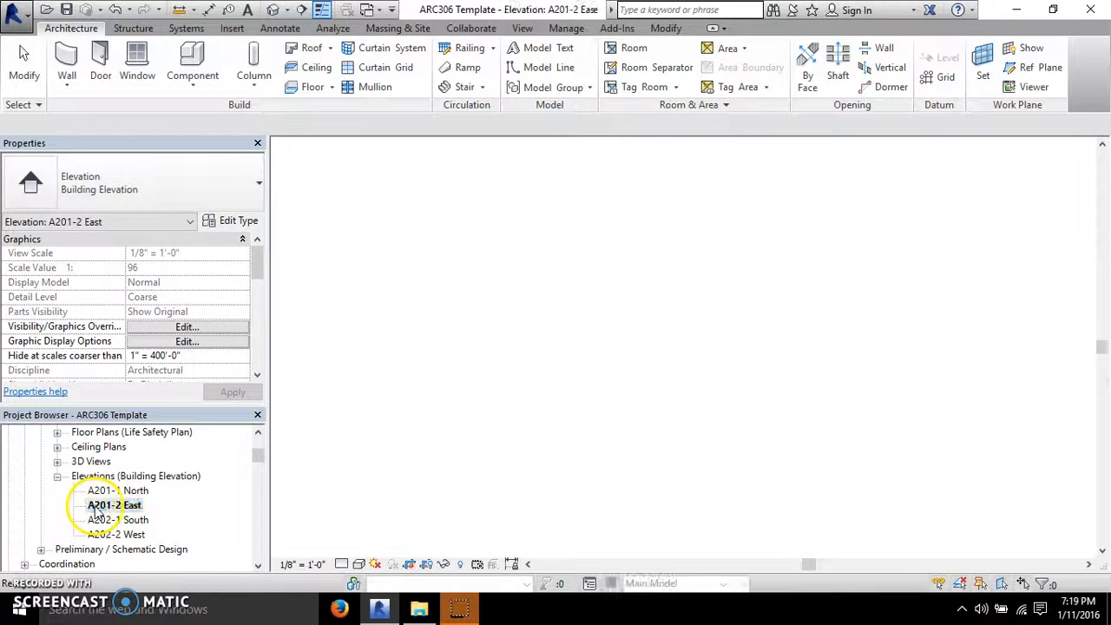
# - Examine the names and heights of the Site, First Floor, Second Floor and Roof levels in the east elevation
pyautogui.scroll(5, 416, 356)
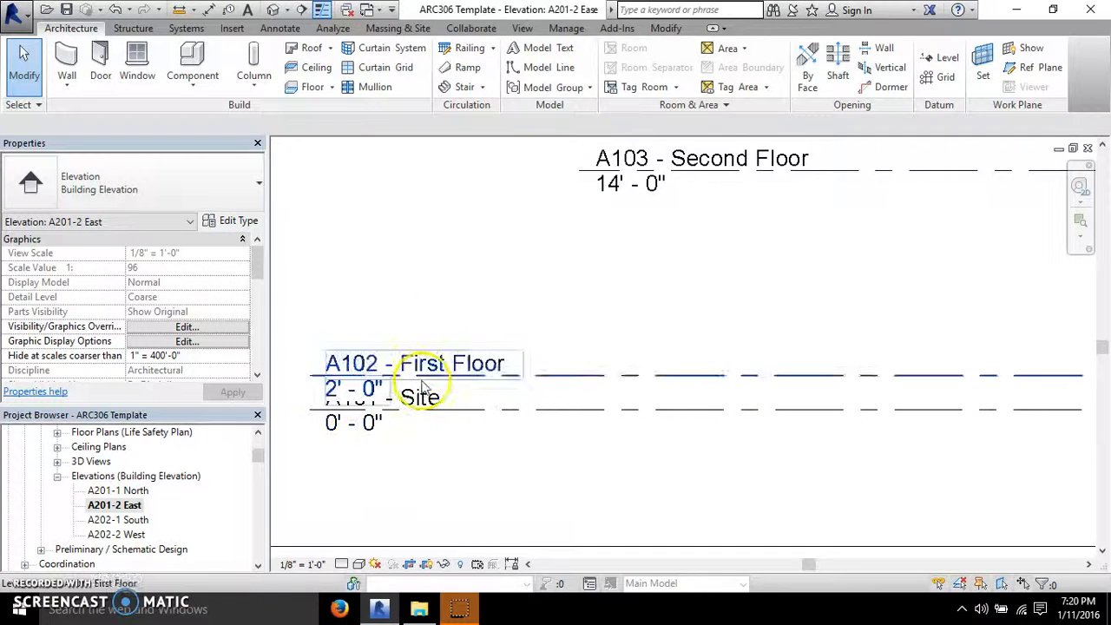
pyautogui.scroll(-2, 425, 493)
pyautogui.scroll(-1, 425, 492)
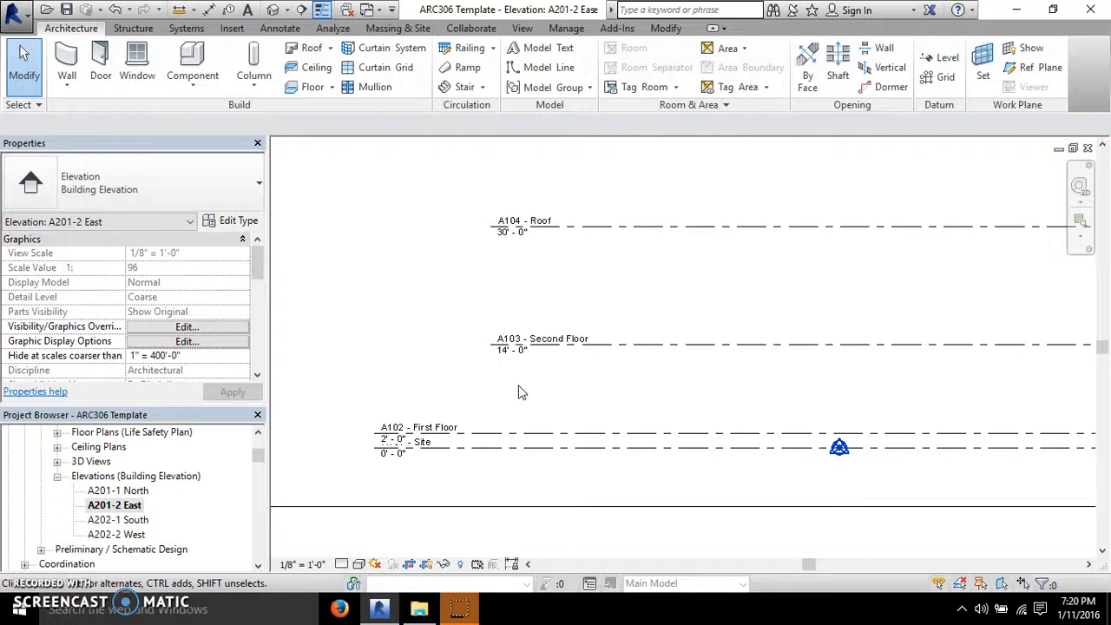
pyautogui.scroll(1, 410, 437)
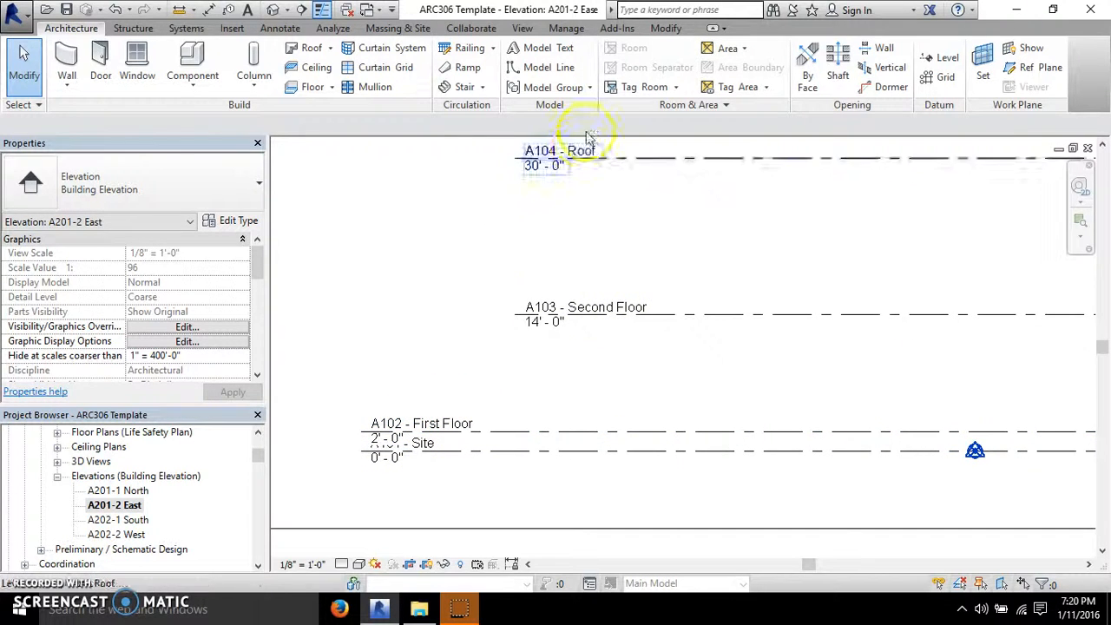
pyautogui.scroll(2, 476, 406)
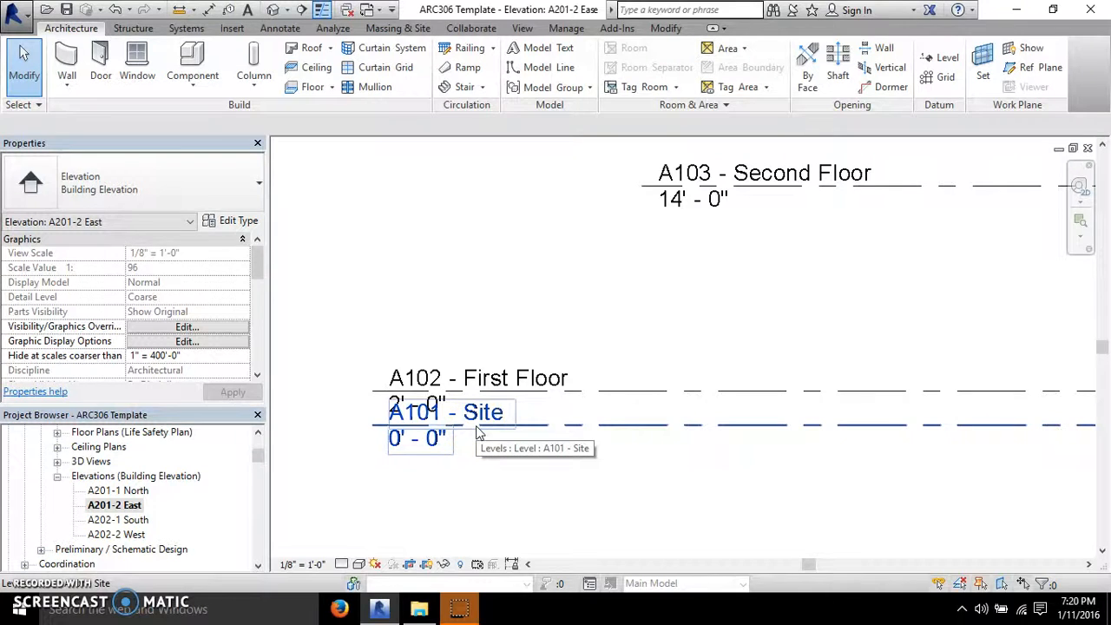
pyautogui.click(471, 379)
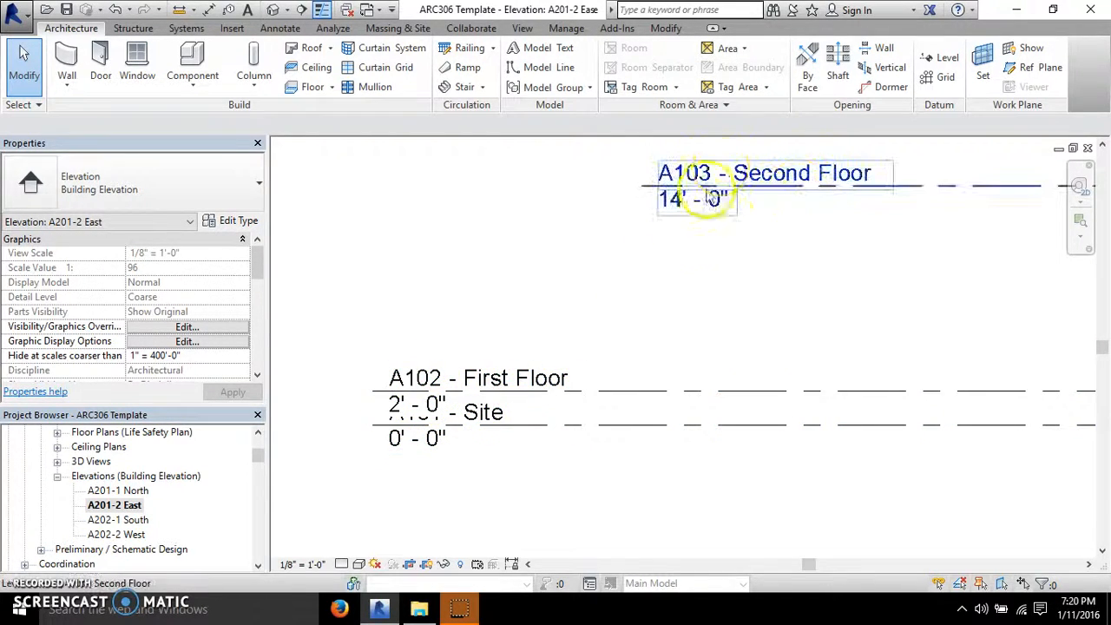
pyautogui.click(667, 351)
pyautogui.click(399, 415)
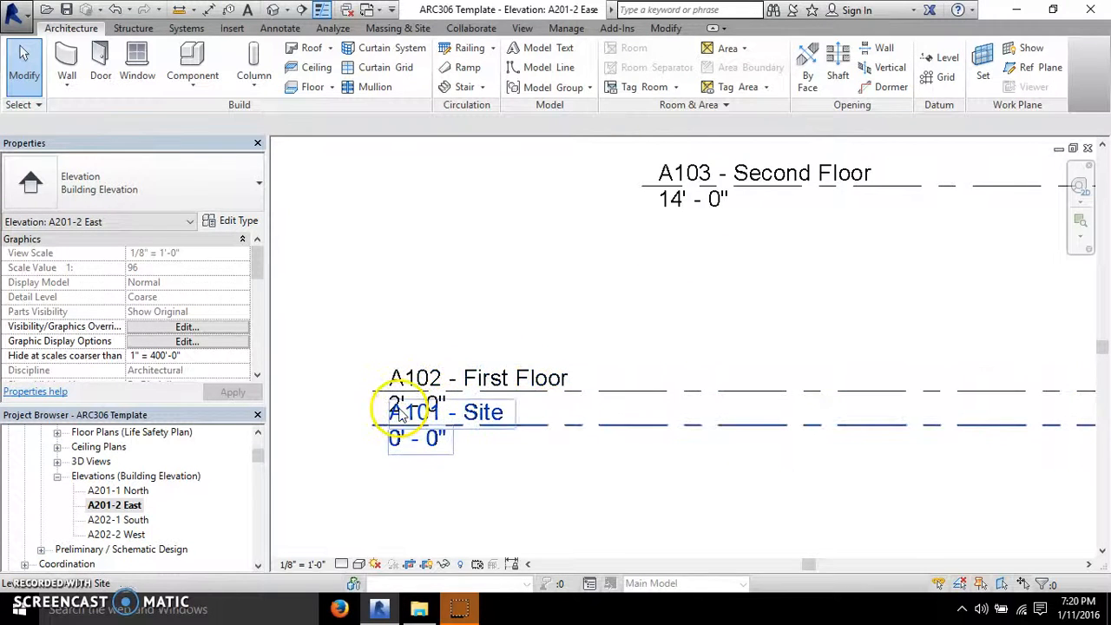
pyautogui.click(430, 401)
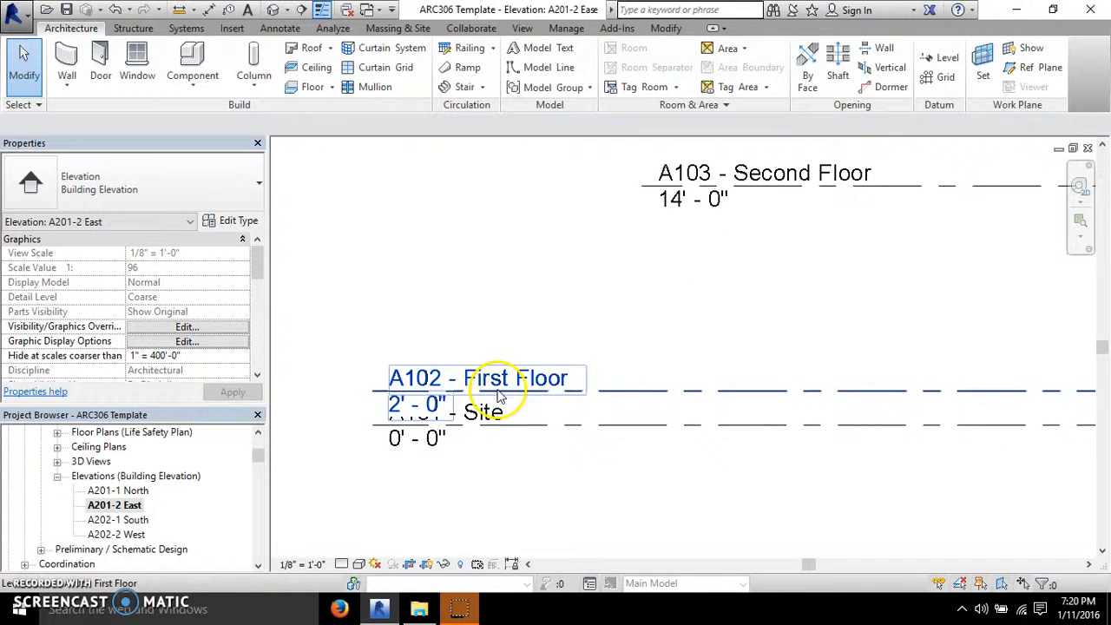
# - Select the First Floor level and open its distance above the Site level for editing
pyautogui.click(762, 397)
pyautogui.scroll(-4, 421, 367)
pyautogui.scroll(3, 528, 347)
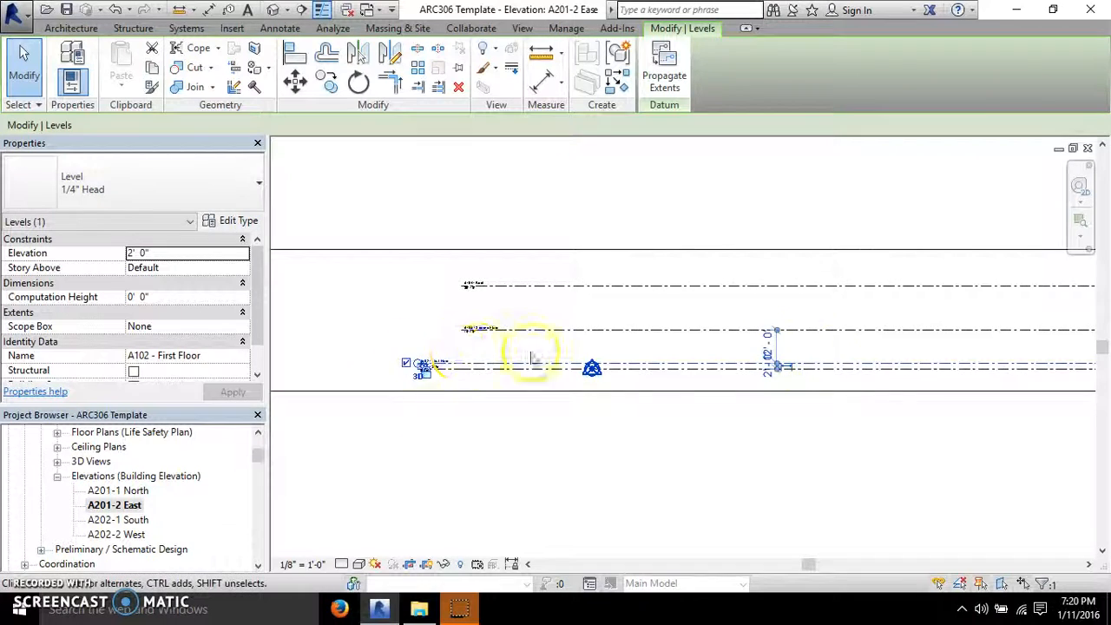
pyautogui.scroll(3, 725, 387)
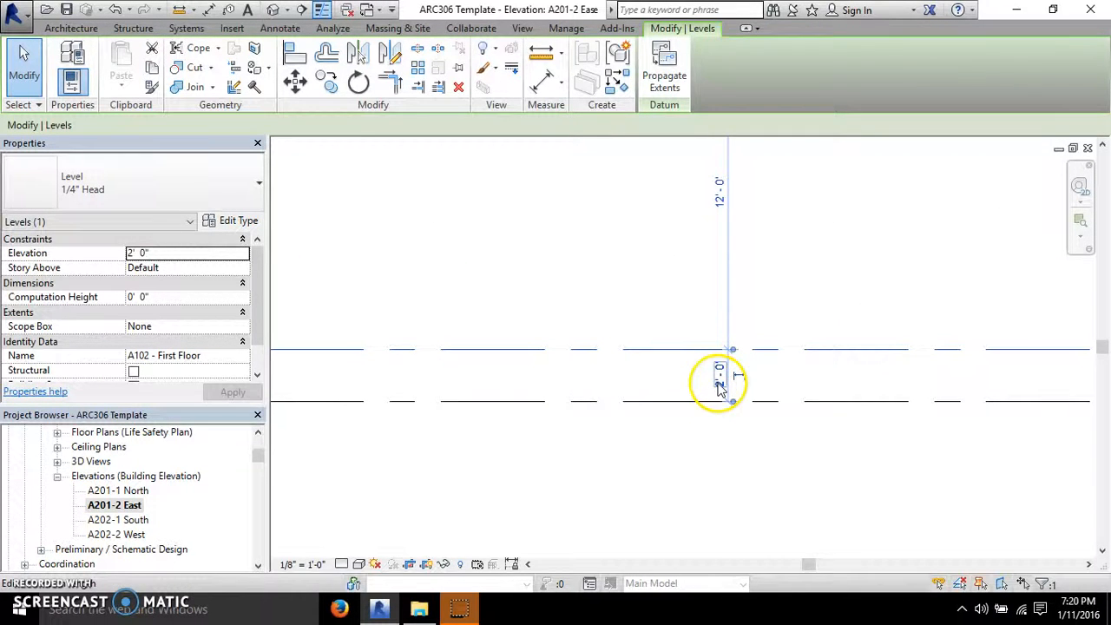
pyautogui.click(719, 379)
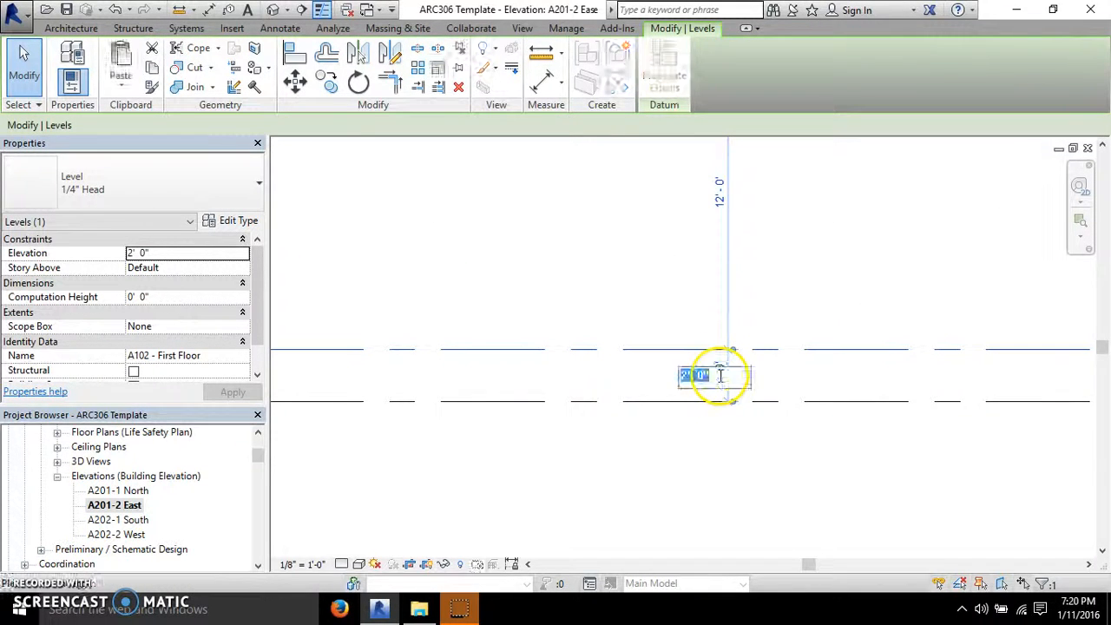
pyautogui.click(652, 261)
# - Set the elevation of the A103 - Second Floor level to 16 feet
pyautogui.scroll(-4, 998, 432)
pyautogui.scroll(-1, 478, 398)
pyautogui.moveTo(437, 399); pyautogui.dragTo(624, 381, button='middle')
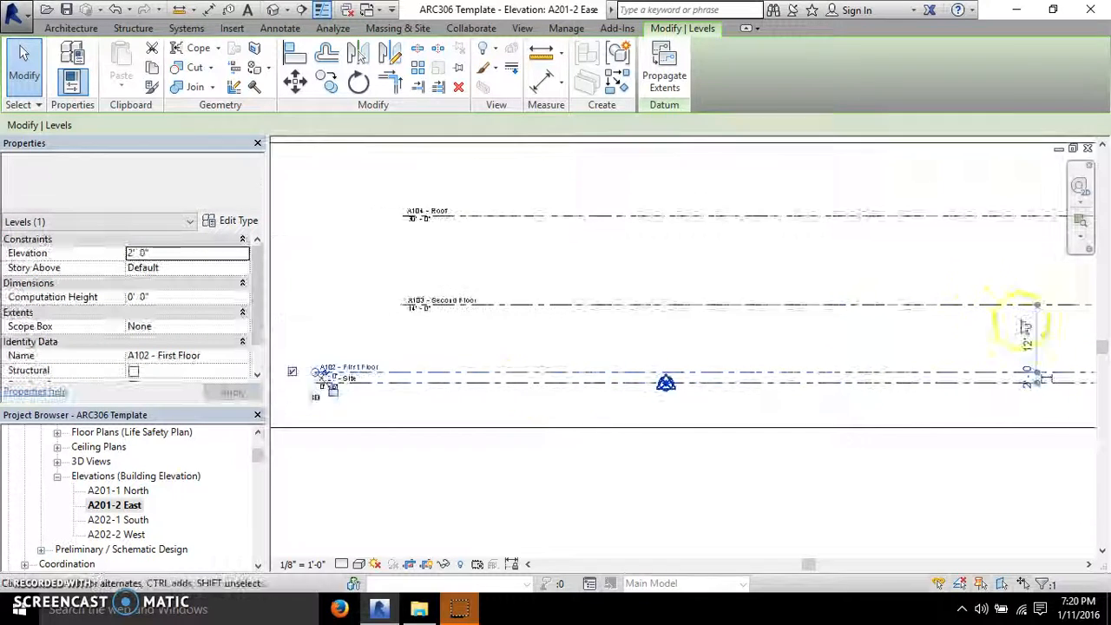
pyautogui.scroll(4, 478, 305)
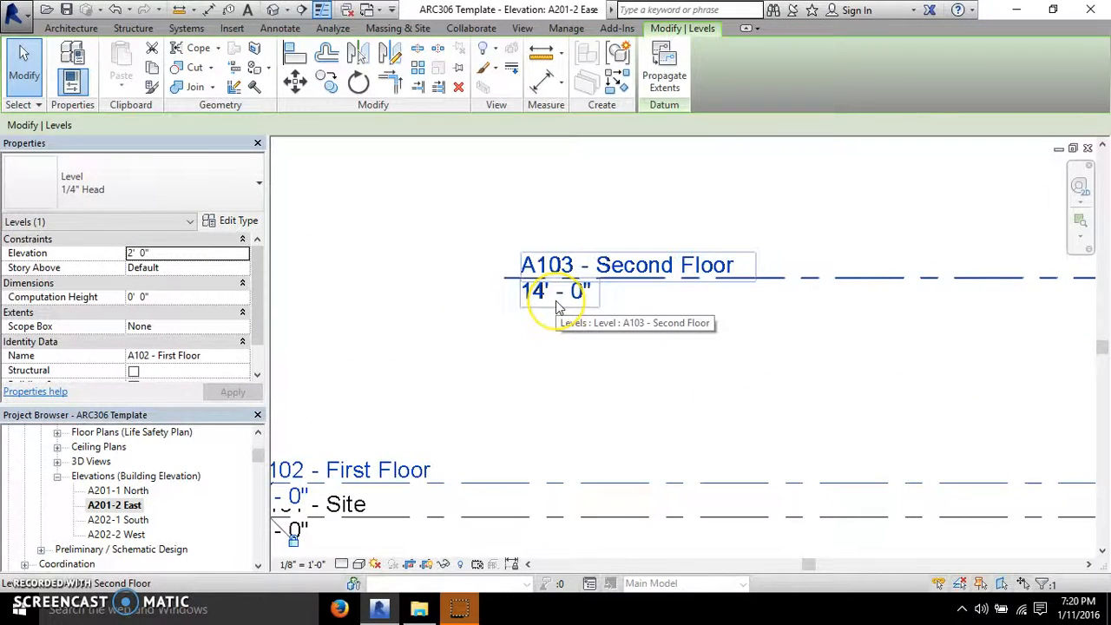
pyautogui.click(562, 311)
pyautogui.click(559, 289)
pyautogui.moveTo(550, 292); pyautogui.dragTo(485, 289)
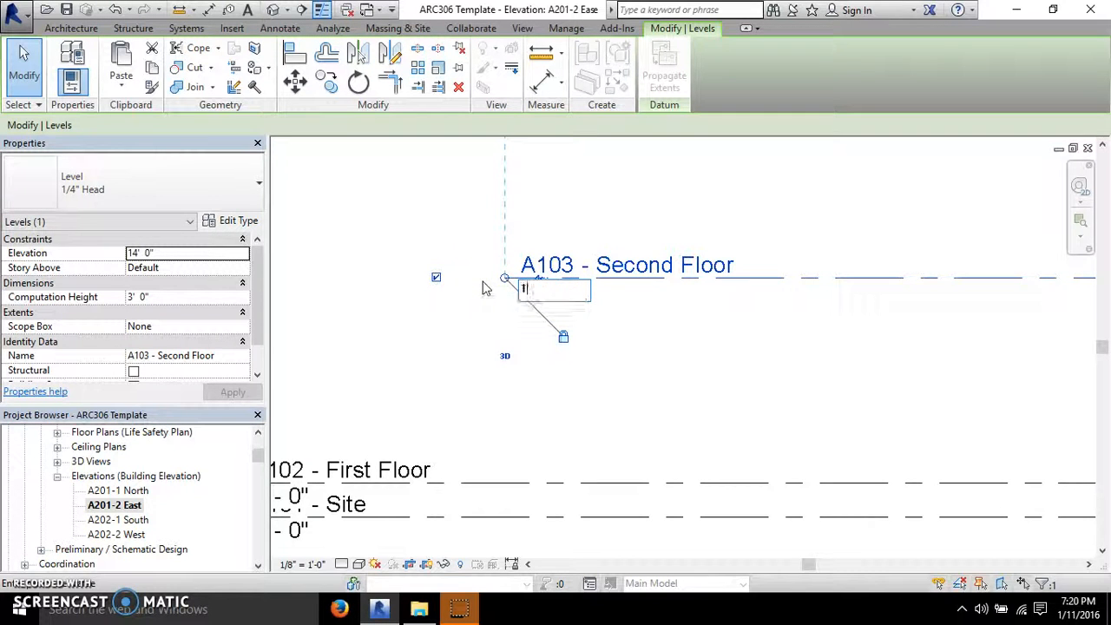
pyautogui.write('16')
pyautogui.click(454, 342)
pyautogui.click(485, 347)
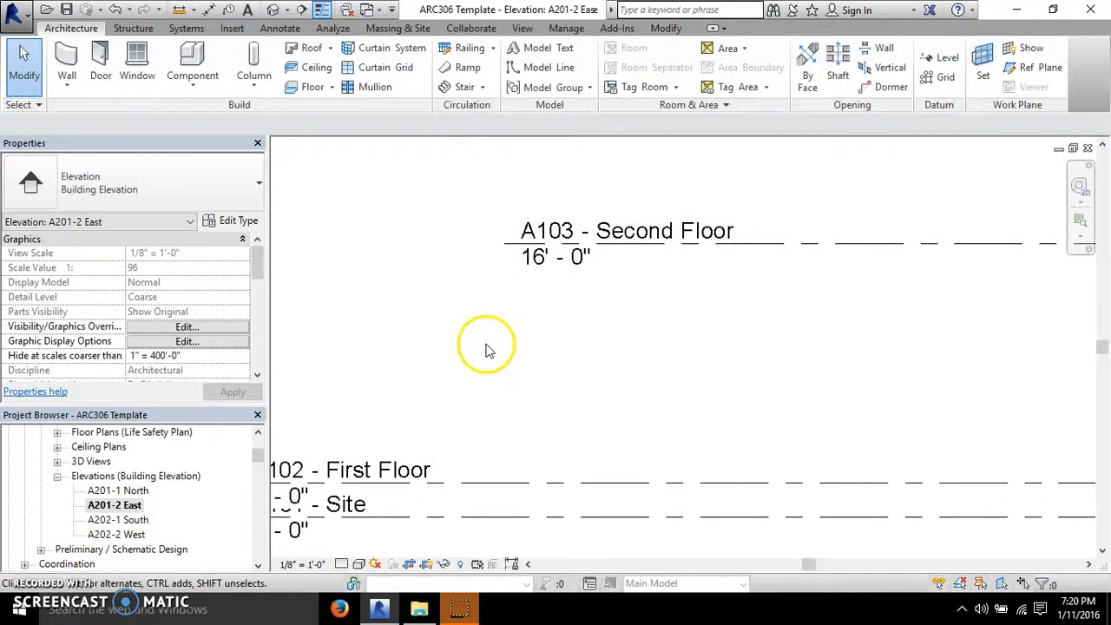
# - Select the Second Floor level and check its distances to the First Floor and Roof levels
pyautogui.scroll(-3, 516, 322)
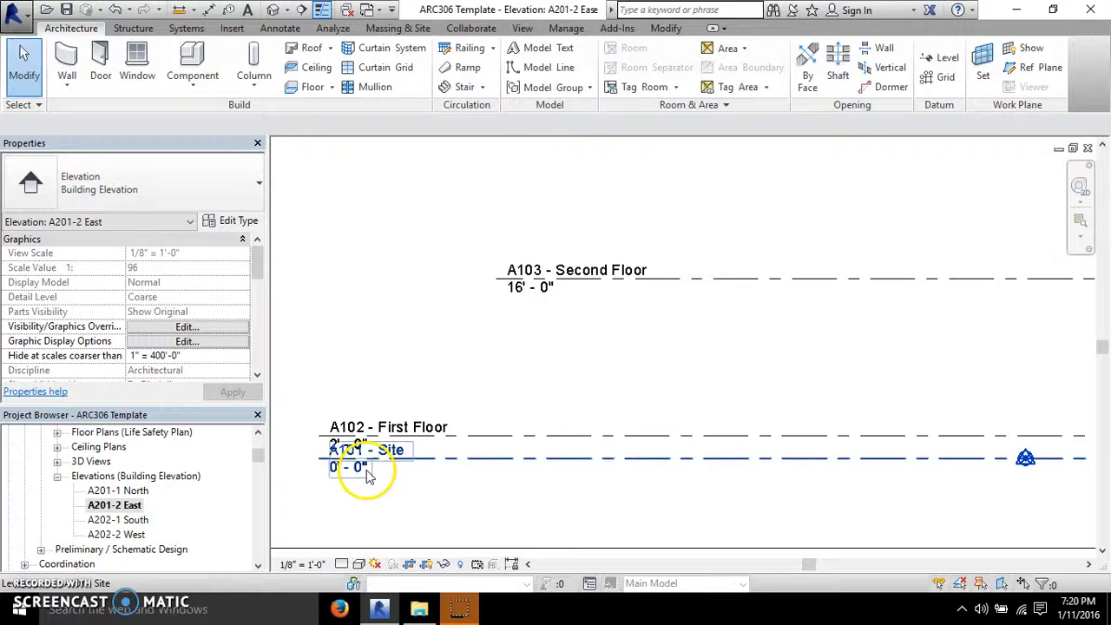
pyautogui.scroll(-2, 325, 462)
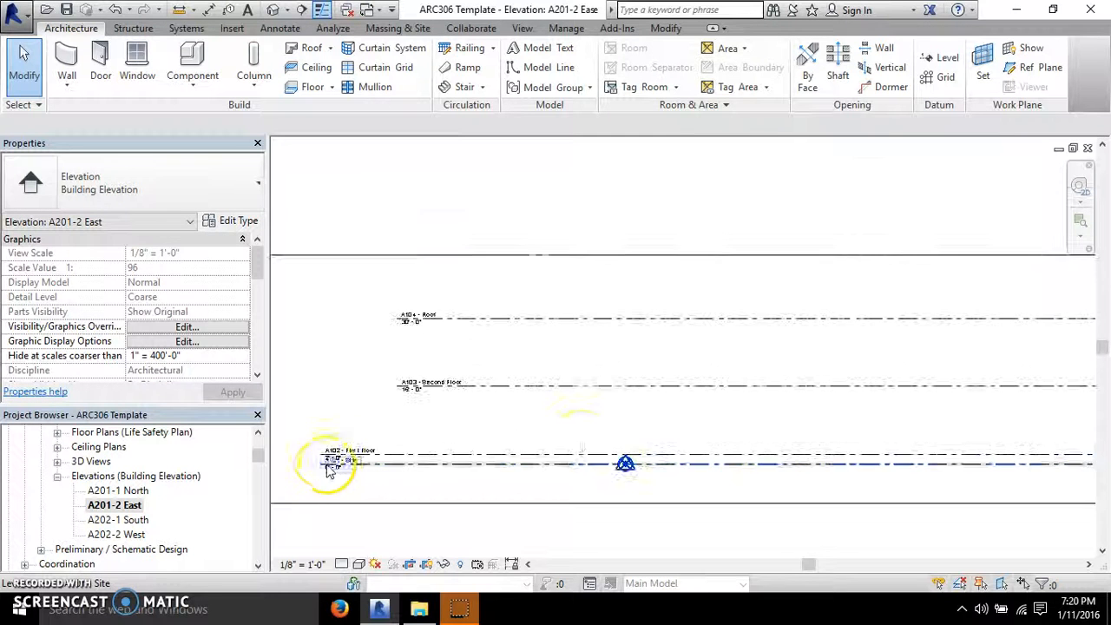
pyautogui.click(757, 388)
pyautogui.scroll(3, 1076, 460)
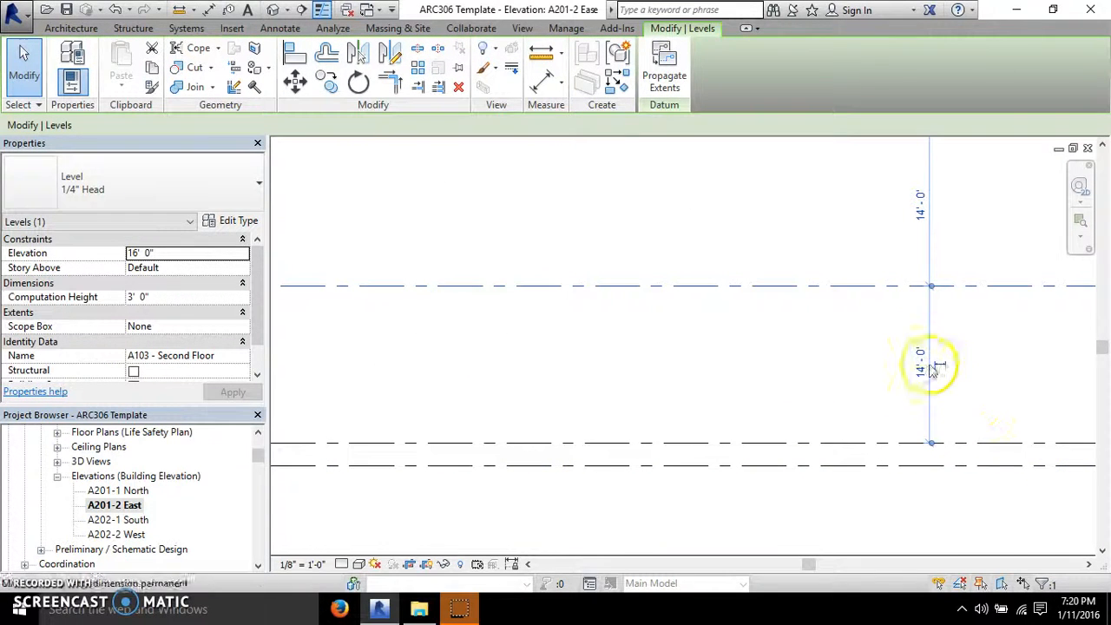
pyautogui.scroll(-3, 1024, 403)
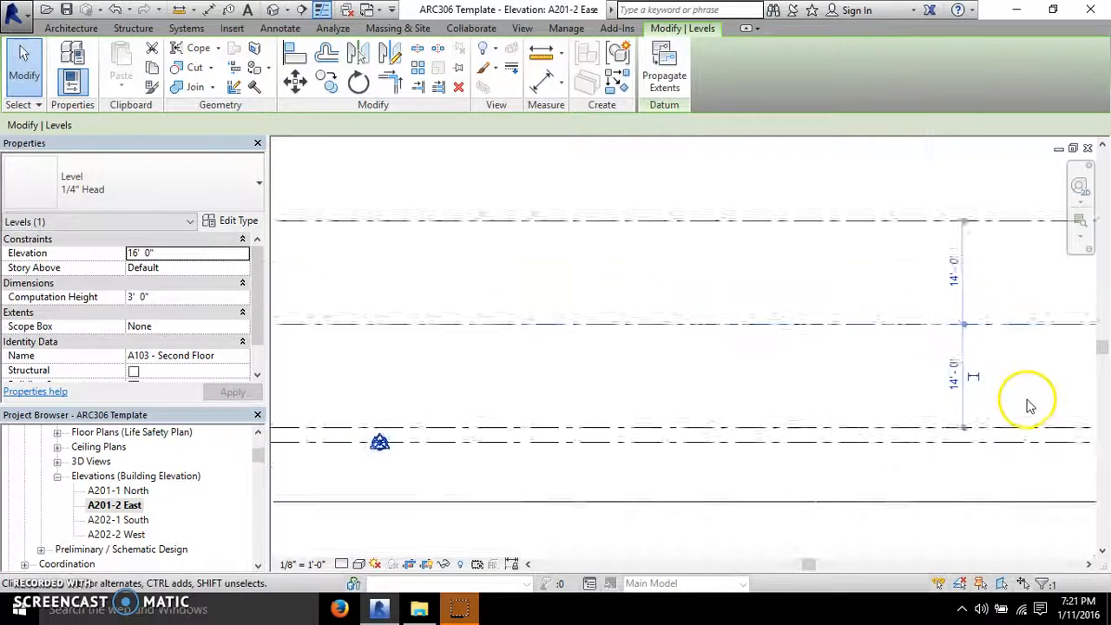
pyautogui.scroll(-1, 675, 428)
pyautogui.click(505, 443)
pyautogui.scroll(-2, 506, 443)
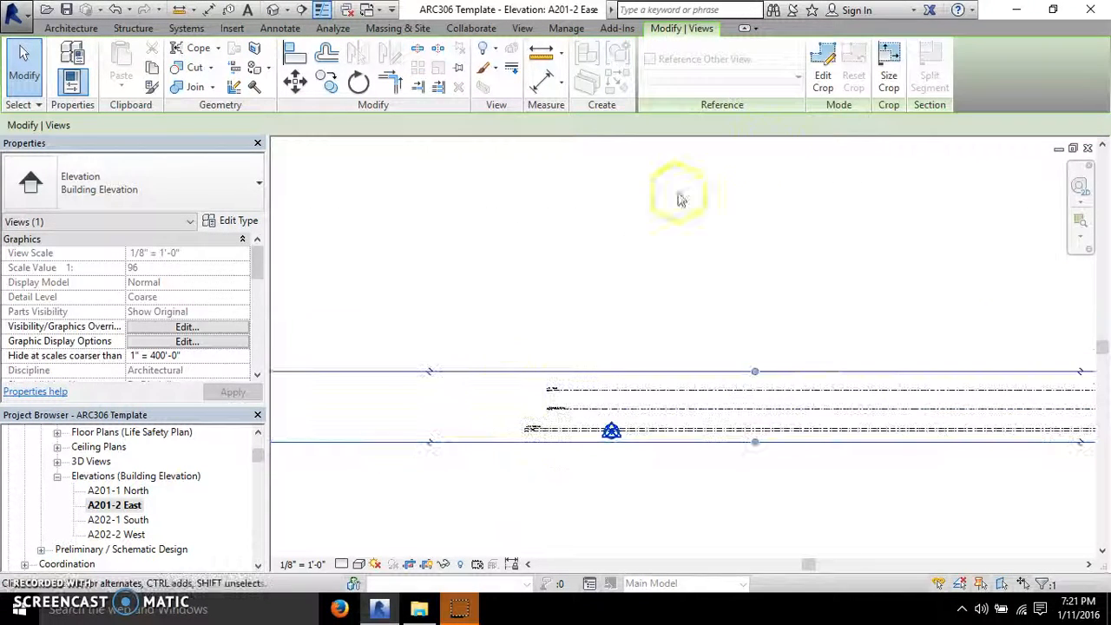
pyautogui.click(738, 340)
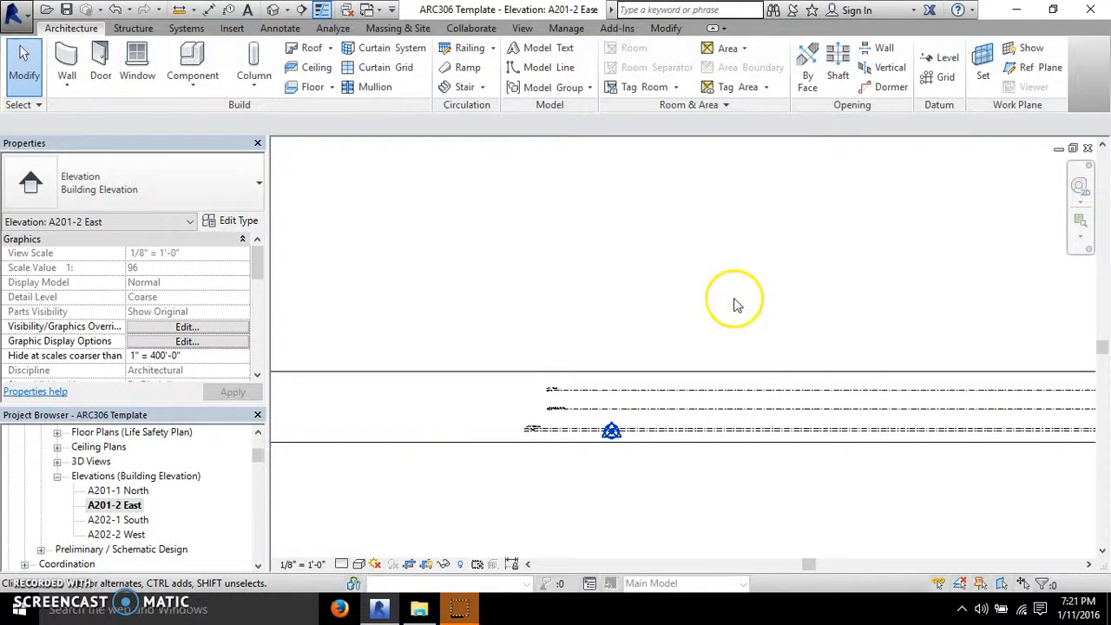
# - Draw a new level about 6'-6" above the Roof level, from right to left, ending in line with the Roof level's left end
pyautogui.click(939, 59)
pyautogui.scroll(3, 640, 429)
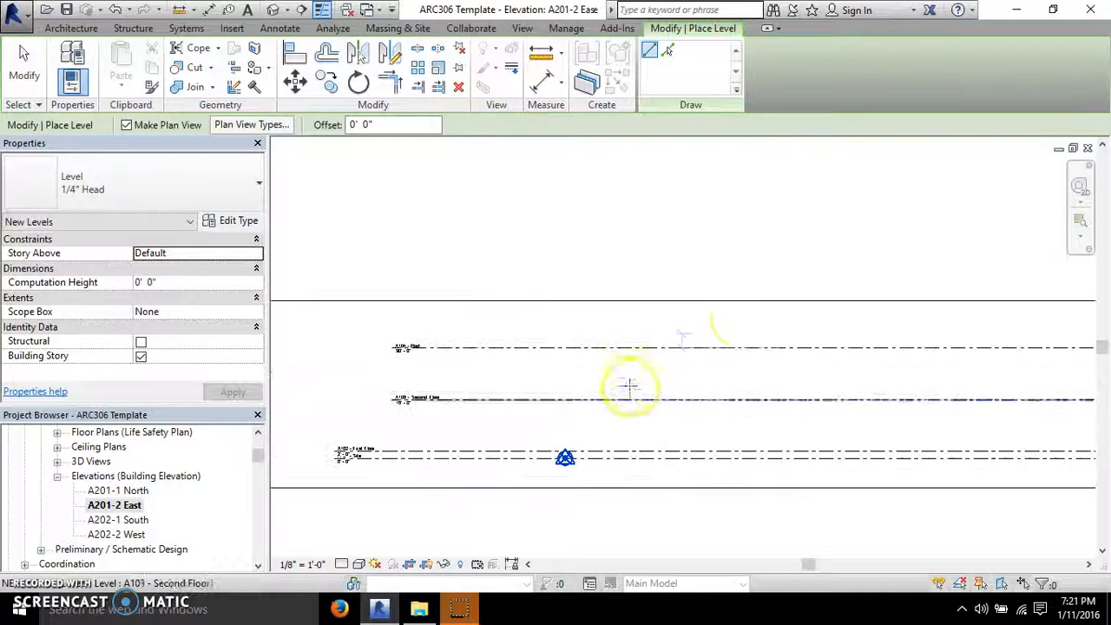
pyautogui.click(771, 323)
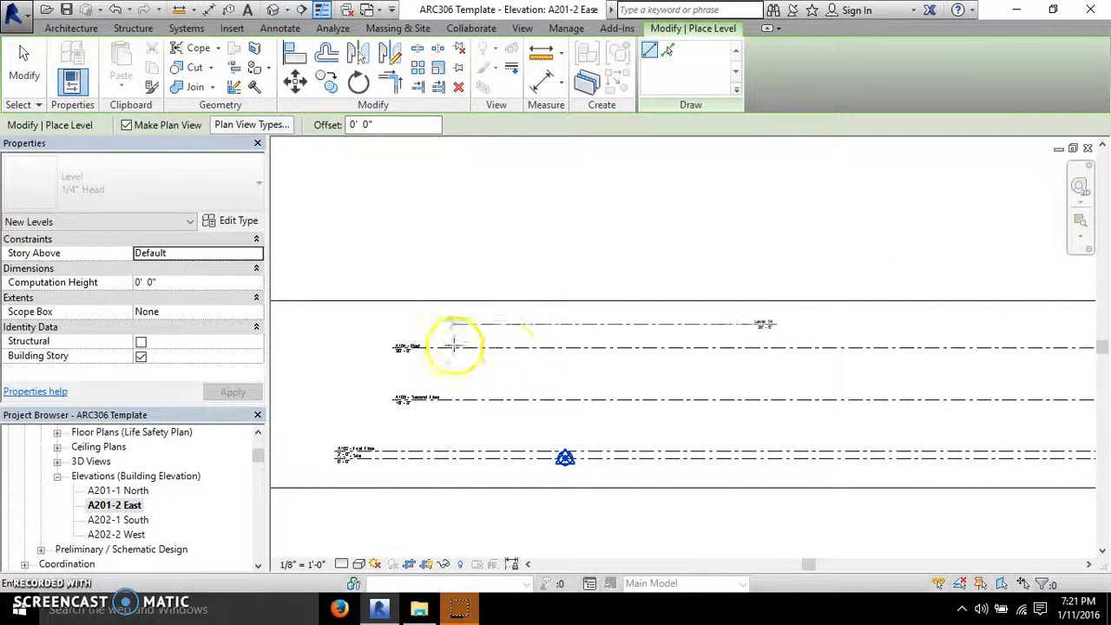
pyautogui.click(389, 325)
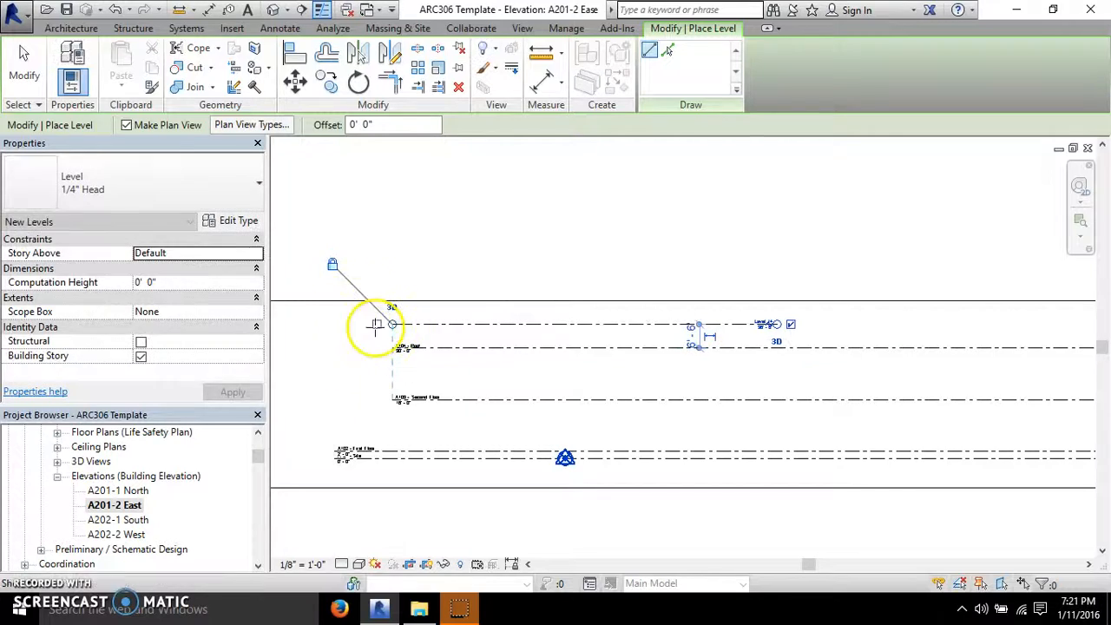
pyautogui.click(24, 63)
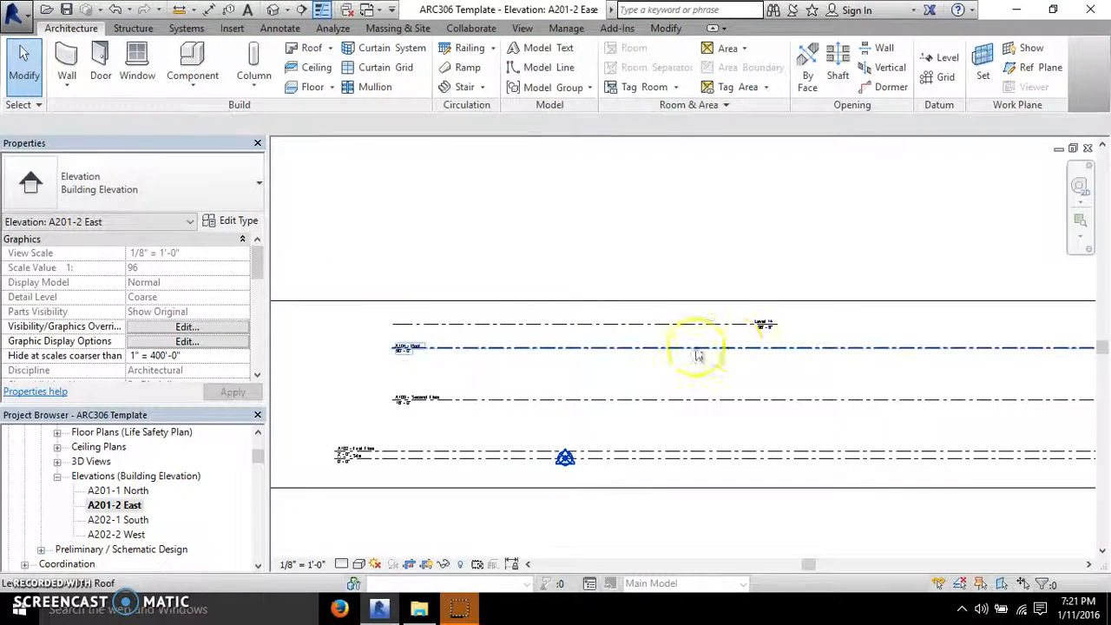
# - Show the new level's name and elevation head at its left end and hide the one at its right end
pyautogui.scroll(1, 799, 315)
pyautogui.scroll(1, 798, 315)
pyautogui.click(733, 318)
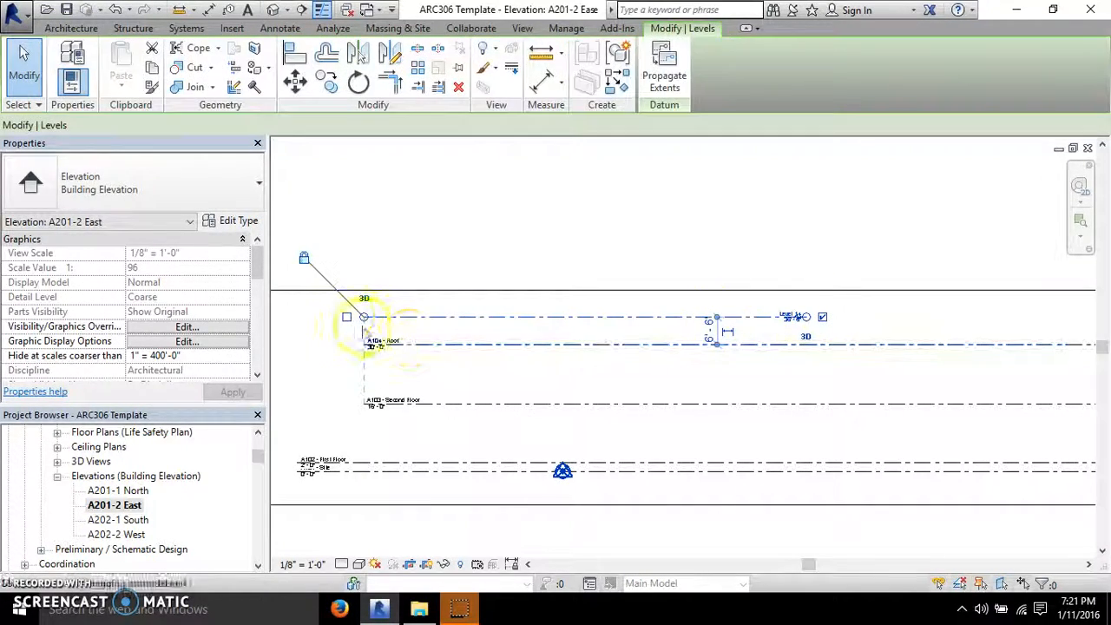
pyautogui.click(463, 297)
pyautogui.click(441, 317)
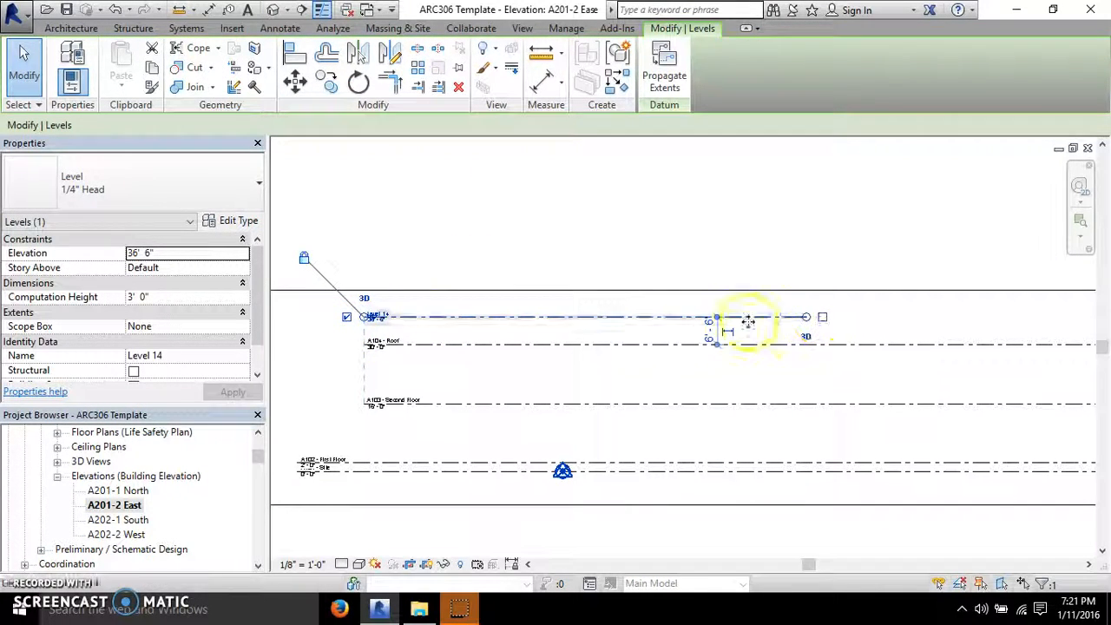
pyautogui.click(345, 323)
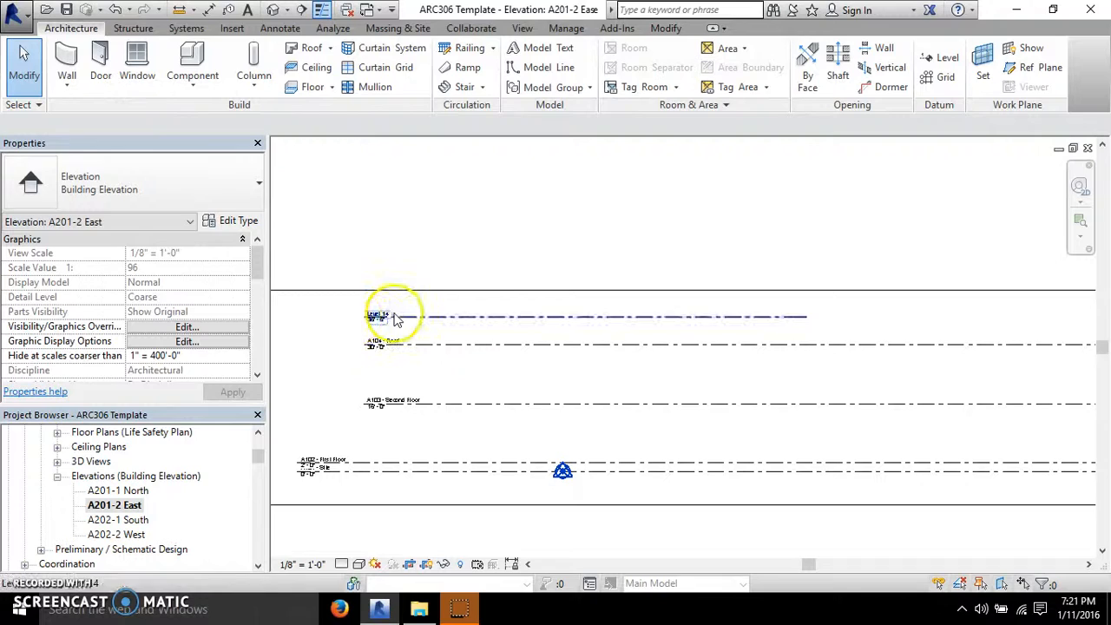
pyautogui.click(392, 319)
pyautogui.click(381, 328)
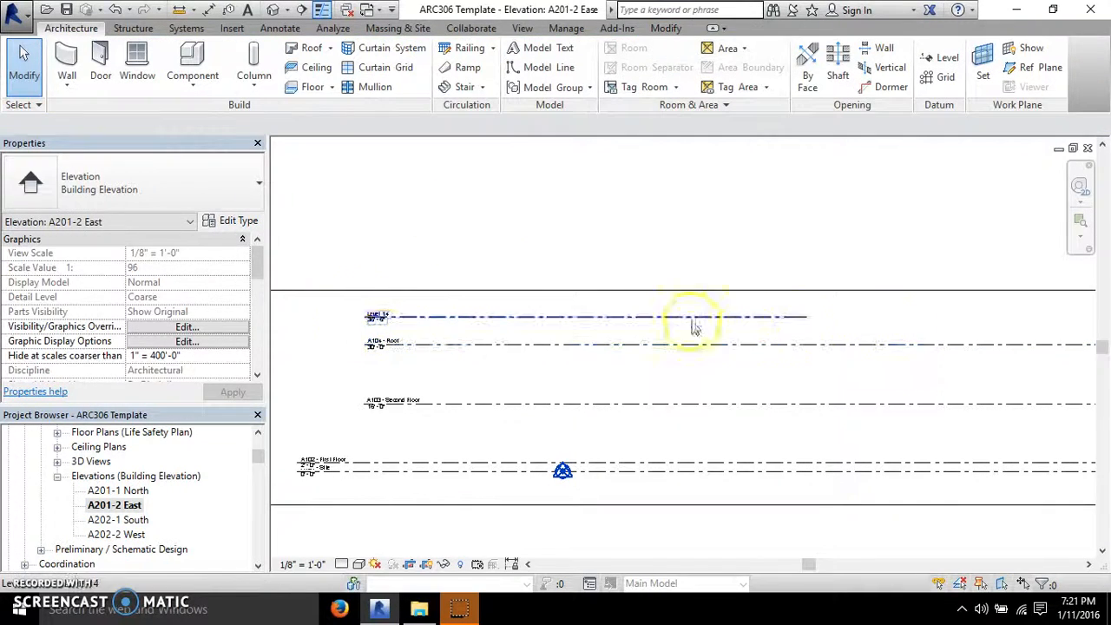
# - Examine the new level's name and elevation, and locate its matching view among the architectural floor plans
pyautogui.scroll(5, 382, 338)
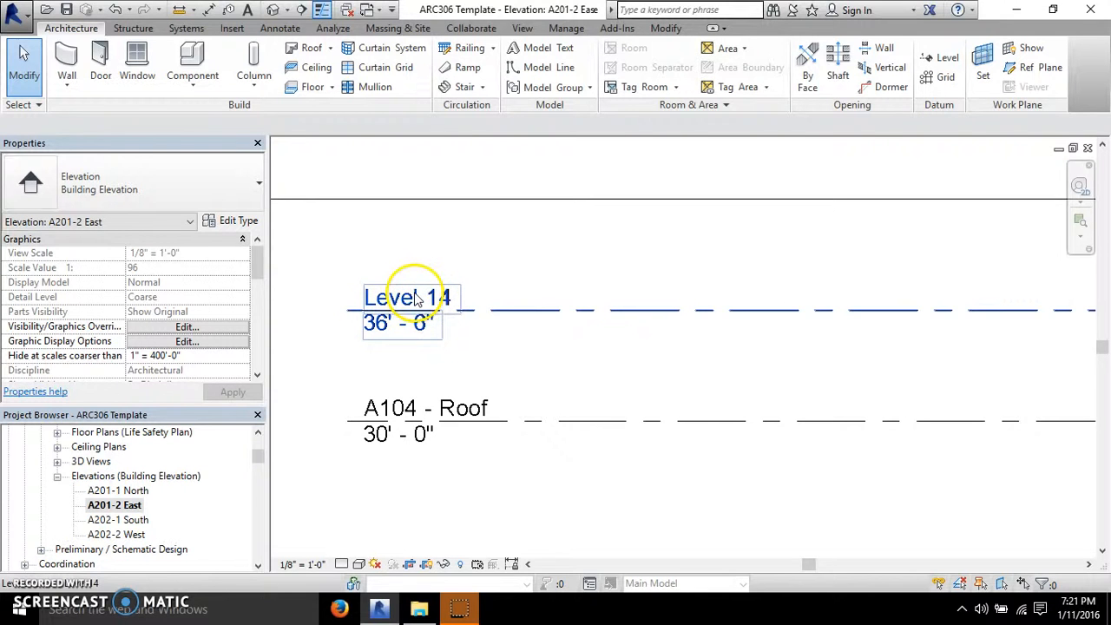
pyautogui.scroll(-3, 182, 464)
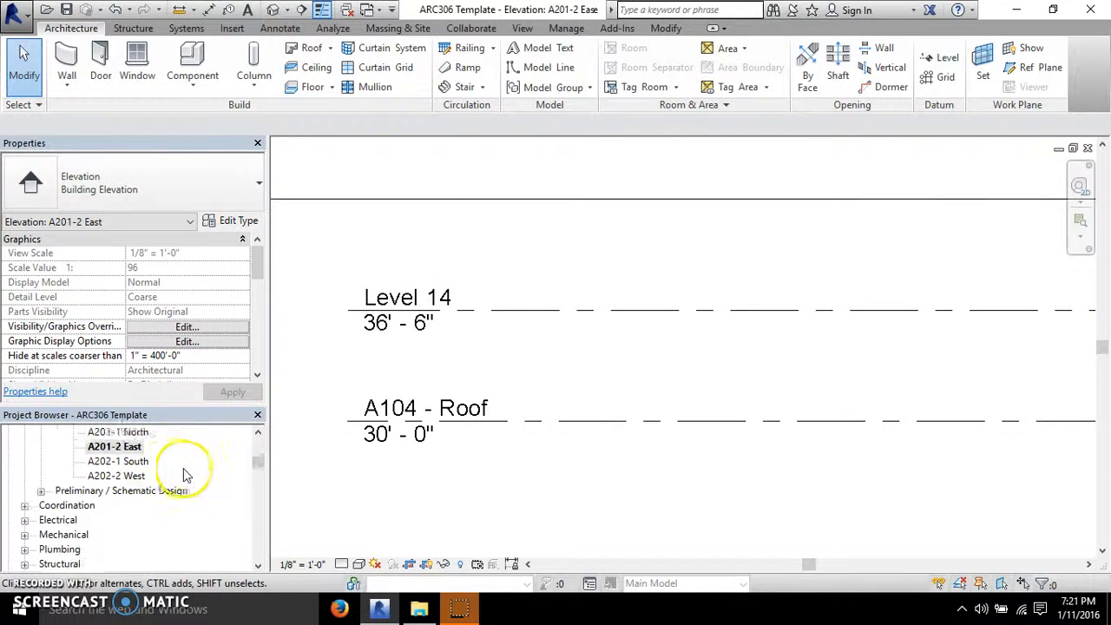
pyautogui.scroll(5, 165, 474)
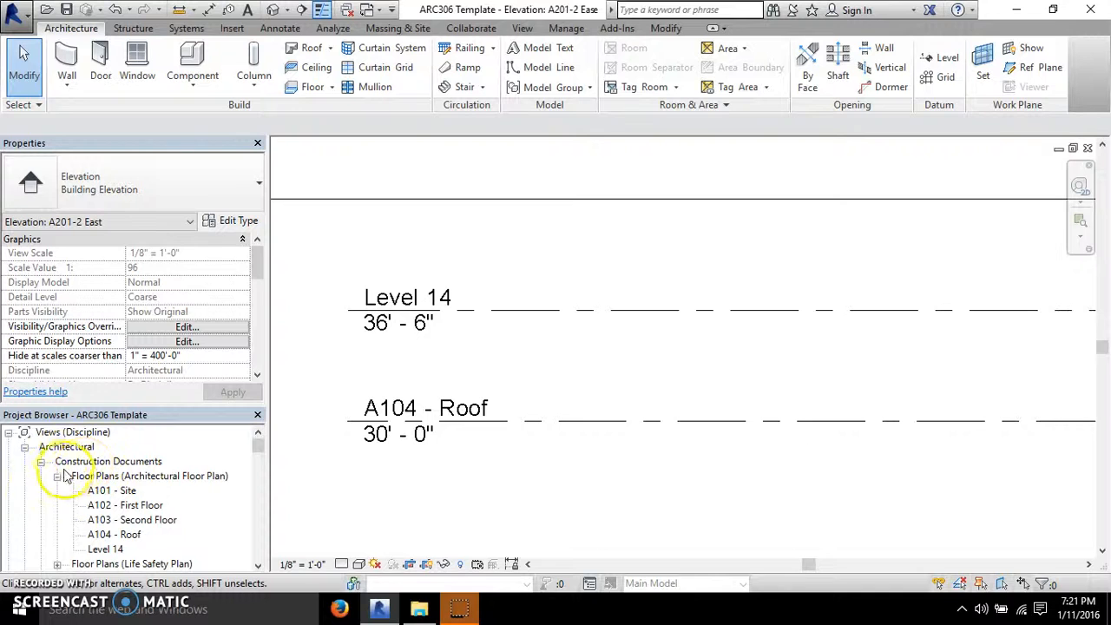
pyautogui.scroll(-5, 65, 476)
pyautogui.scroll(4, 150, 468)
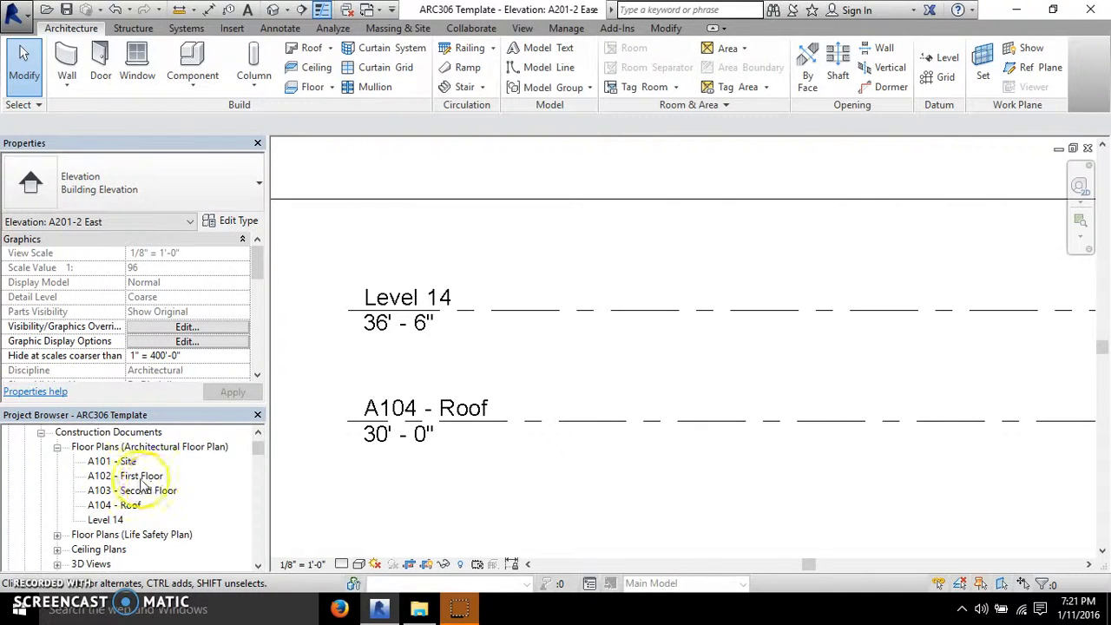
pyautogui.click(531, 310)
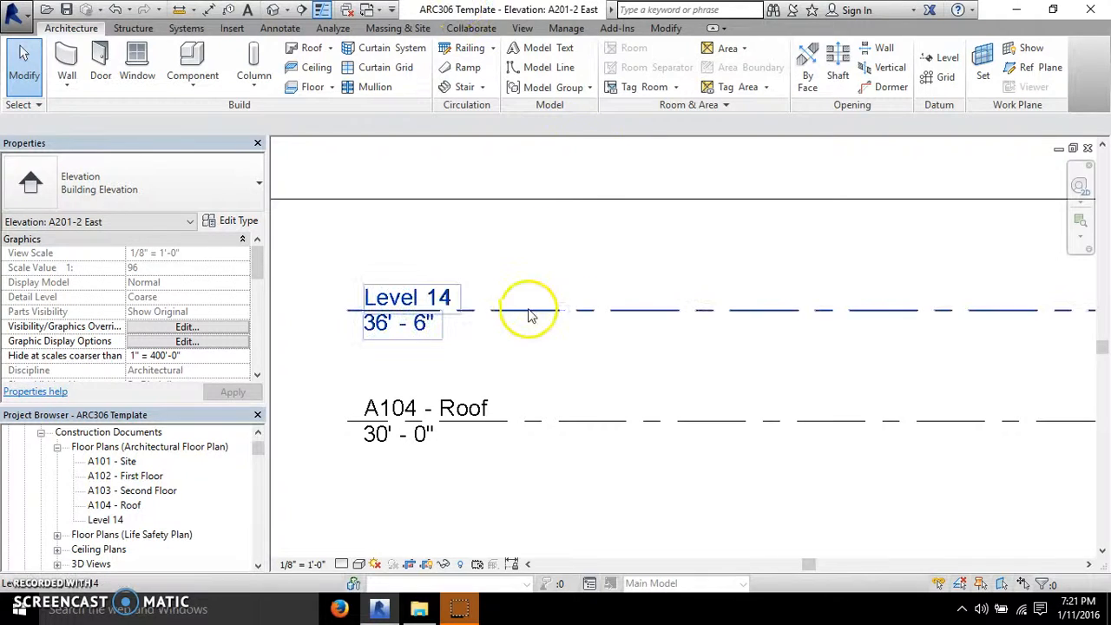
pyautogui.scroll(-1, 104, 501)
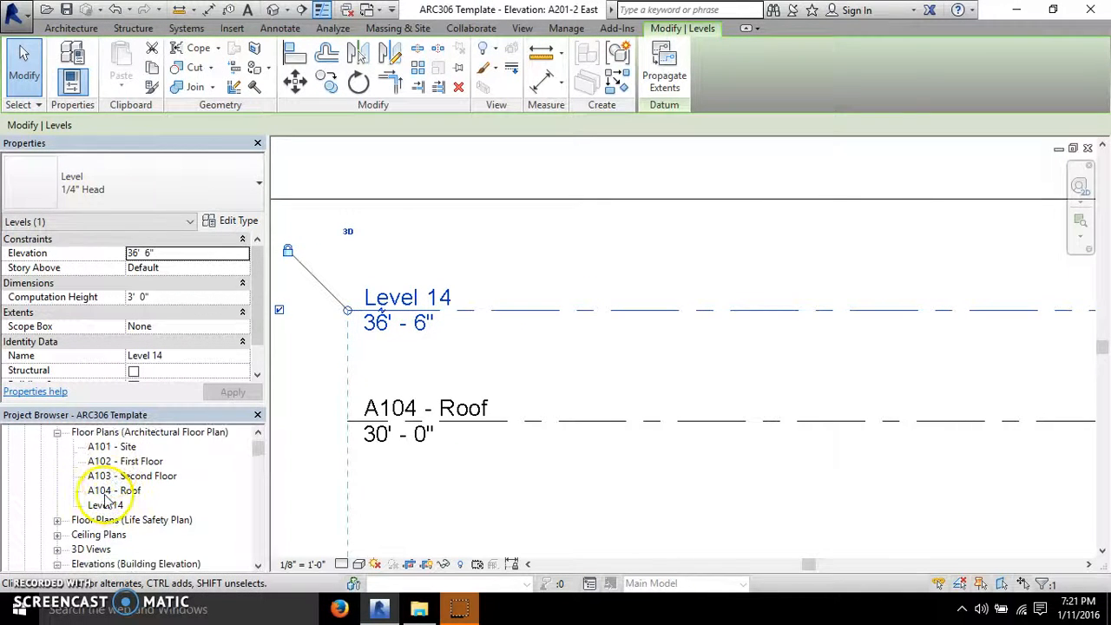
pyautogui.click(111, 506)
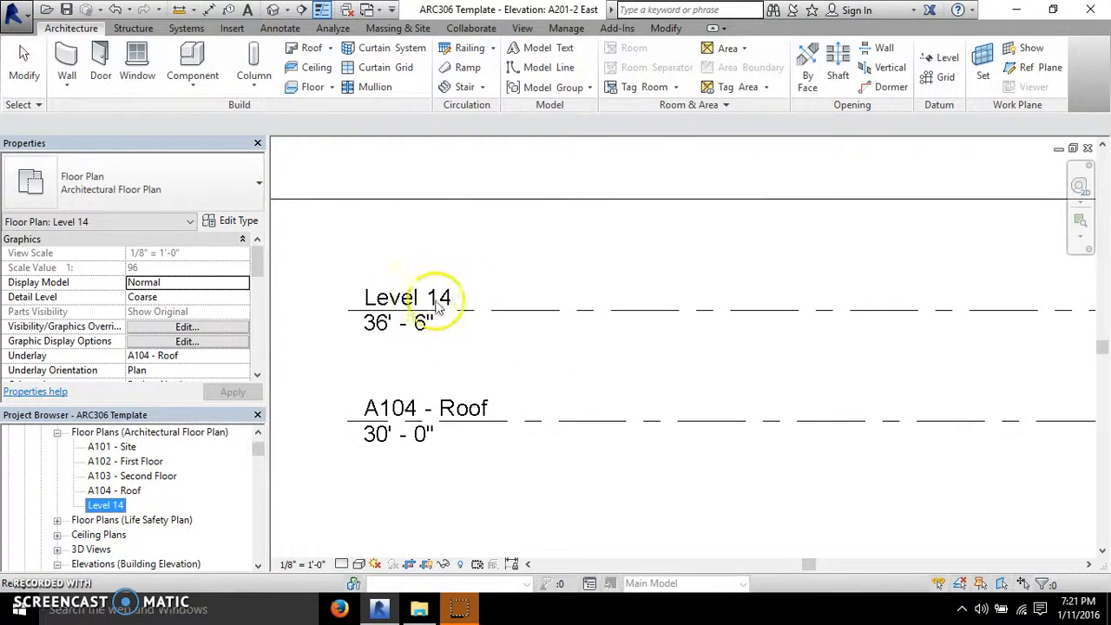
pyautogui.scroll(-2, 111, 490)
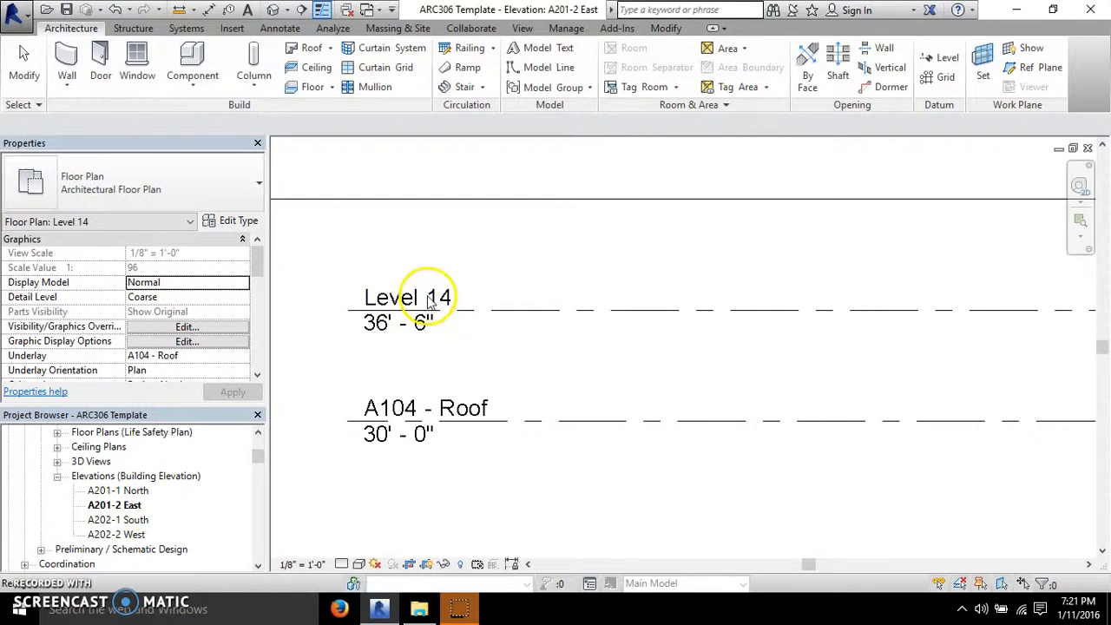
pyautogui.scroll(3, 113, 473)
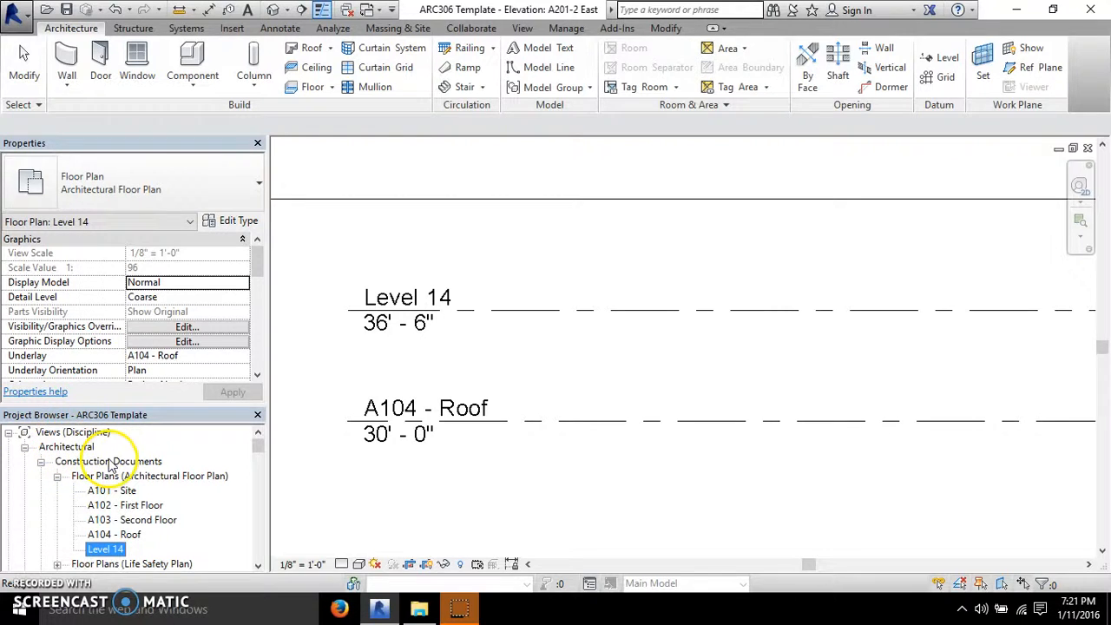
pyautogui.scroll(-1, 130, 464)
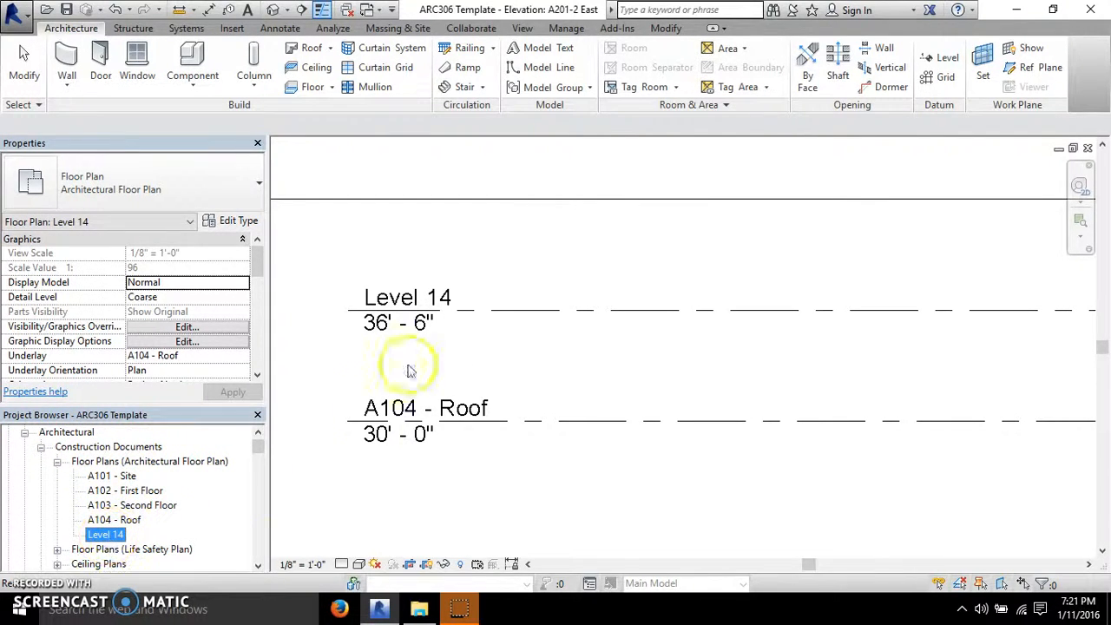
# - Rename the new level above the Roof as A105 - Third Floor, and rename the corresponding views as well
pyautogui.click(408, 297)
pyautogui.click(403, 299)
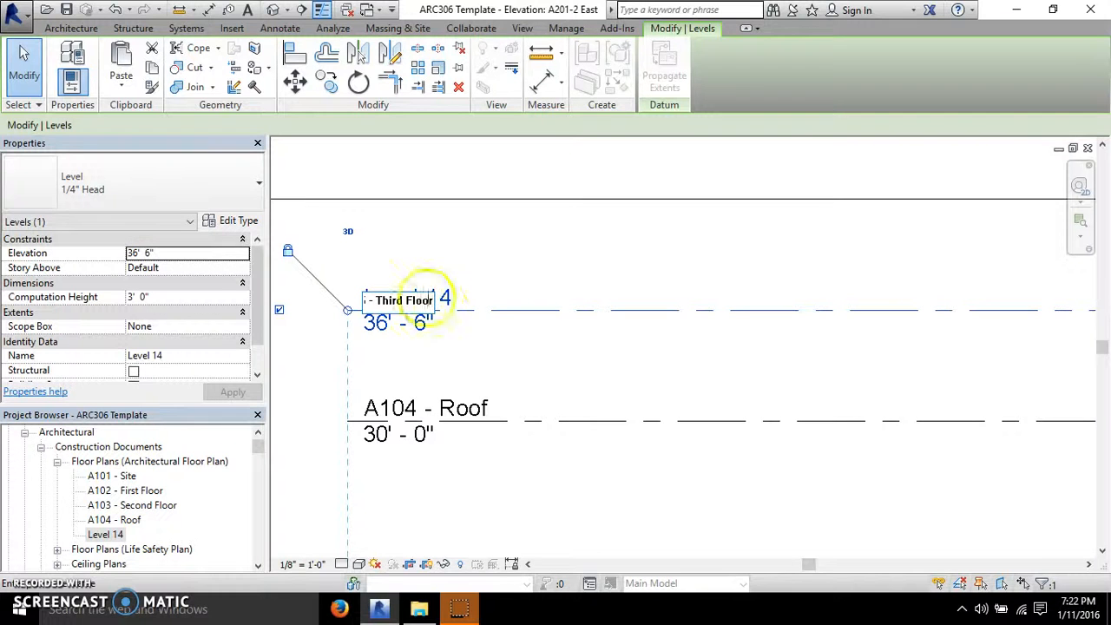
pyautogui.press('Return')
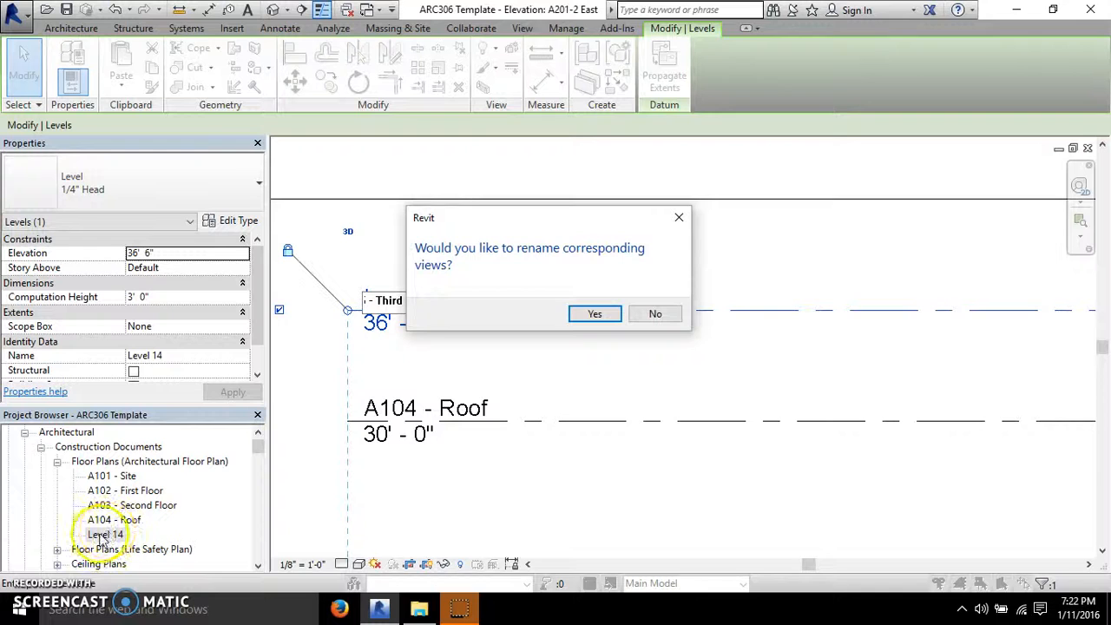
pyautogui.click(592, 313)
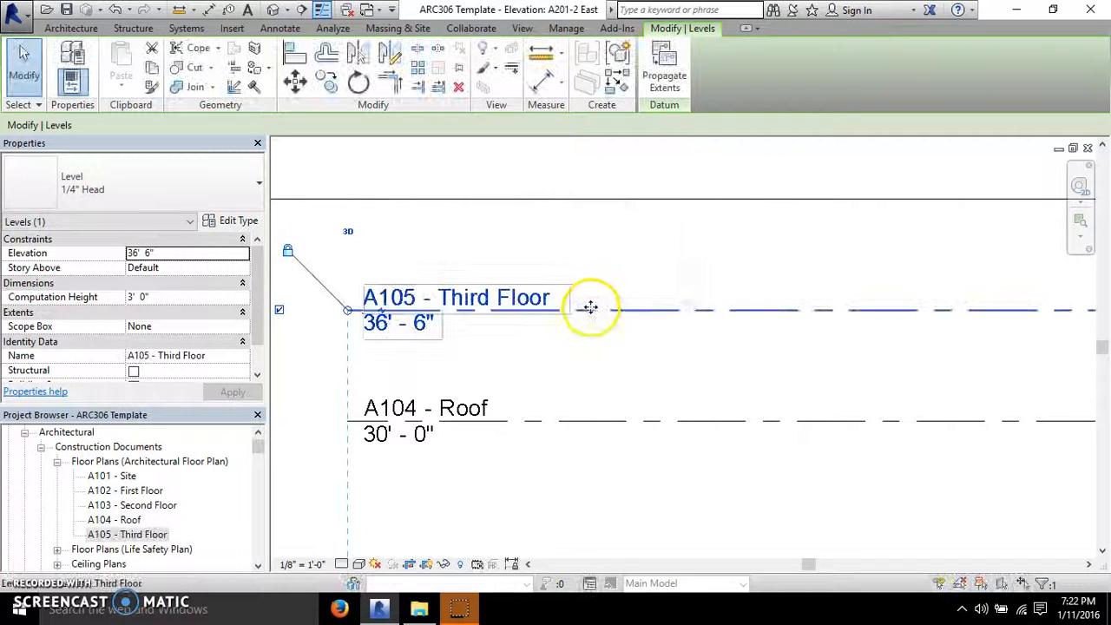
# - Delete the A105 - Third Floor floor plan view and close the east elevation
pyautogui.click(130, 521)
pyautogui.click(130, 535)
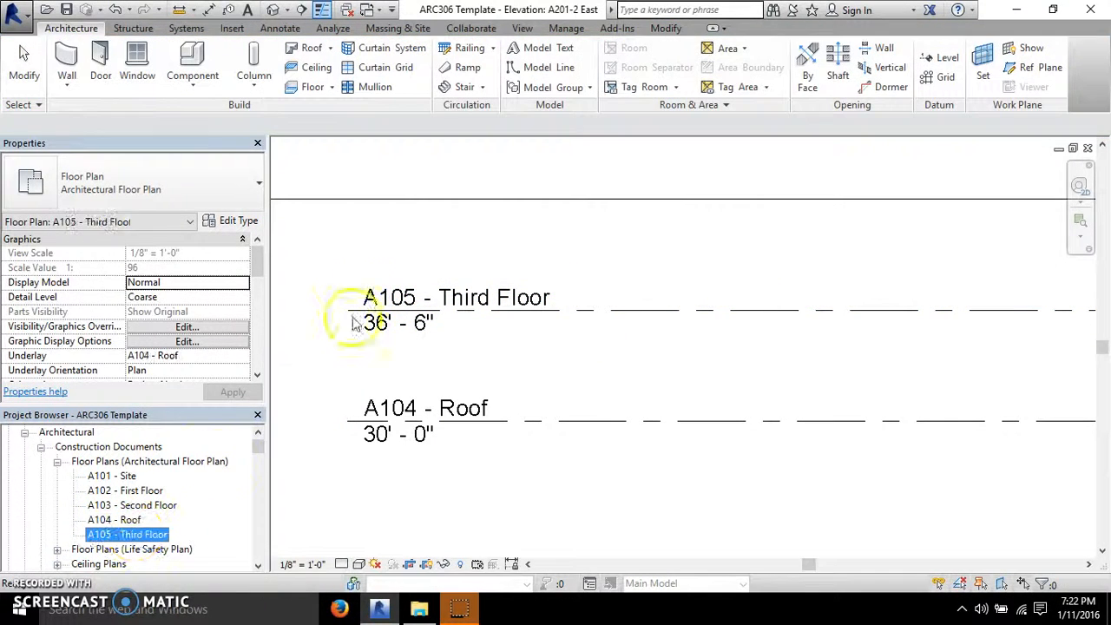
pyautogui.rightClick(122, 538)
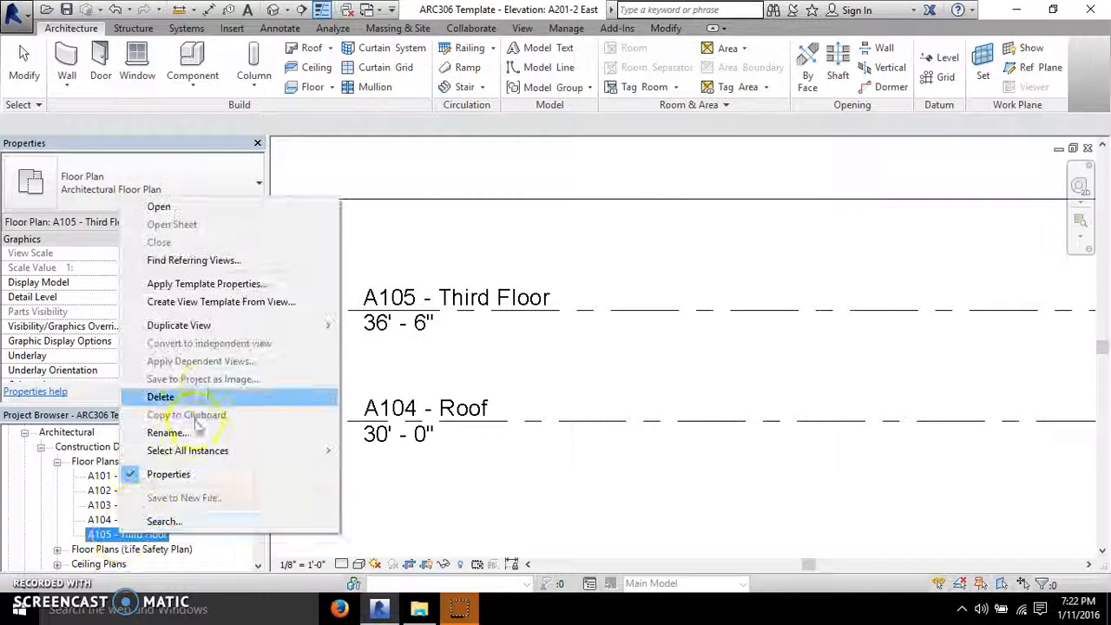
pyautogui.click(221, 396)
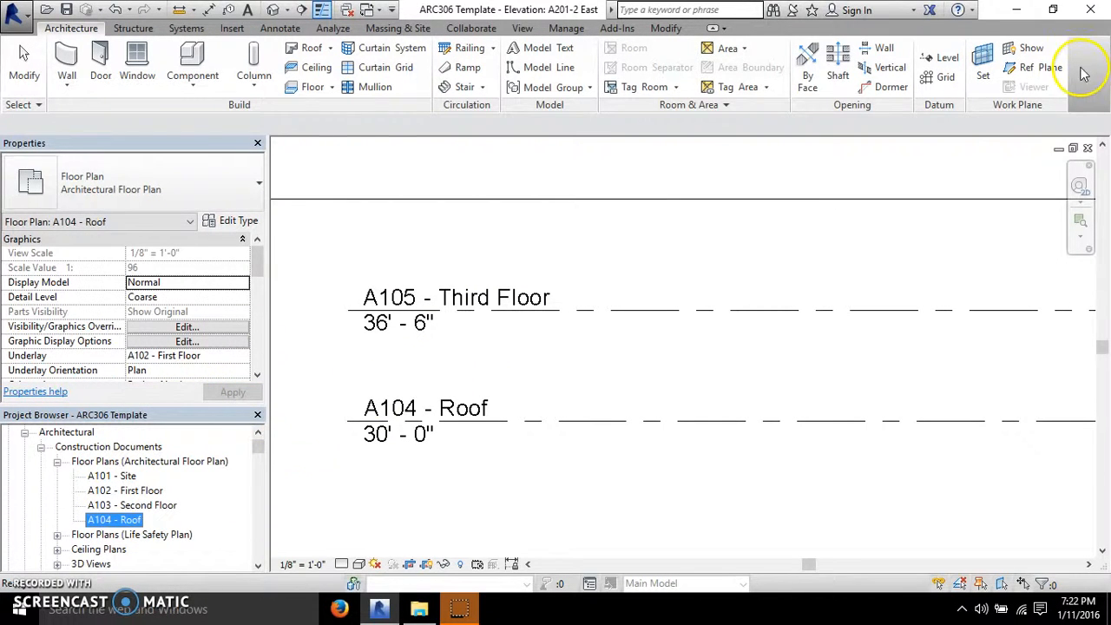
pyautogui.click(1087, 148)
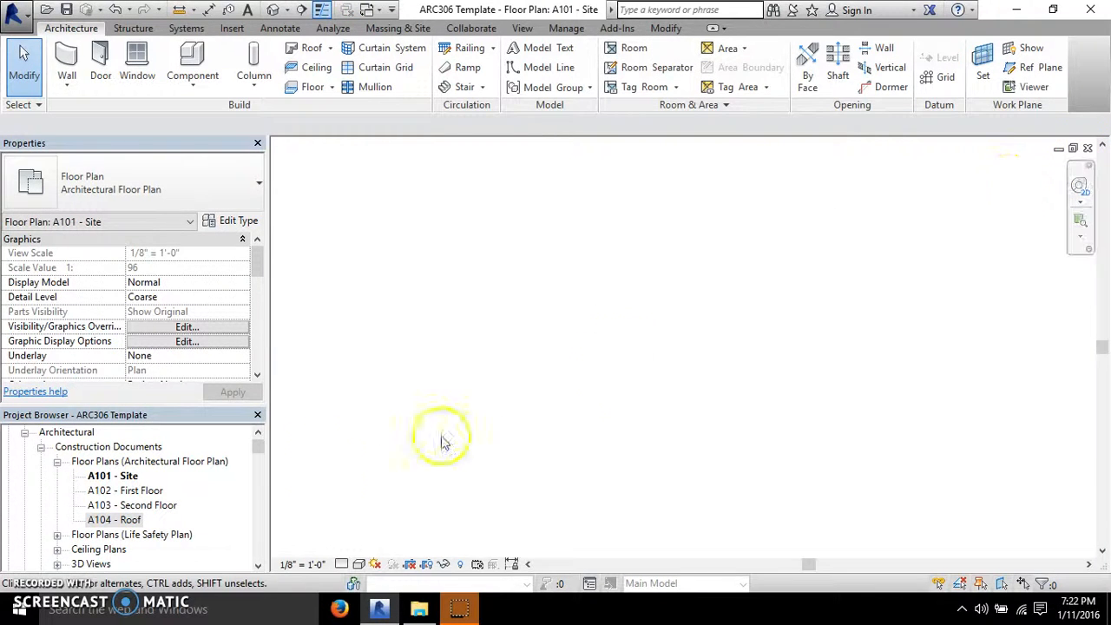
# - Check whether the Level tool is available in the A104 - Roof and A101 - Site floor plans and the 3D view
pyautogui.click(103, 519)
pyautogui.scroll(1, 87, 508)
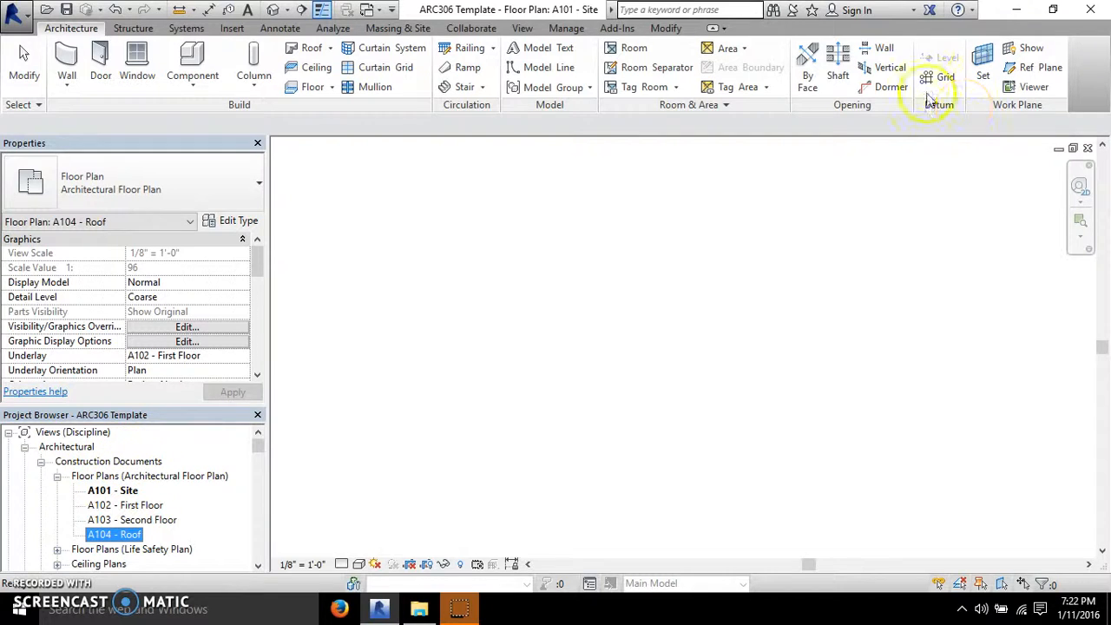
pyautogui.click(121, 491)
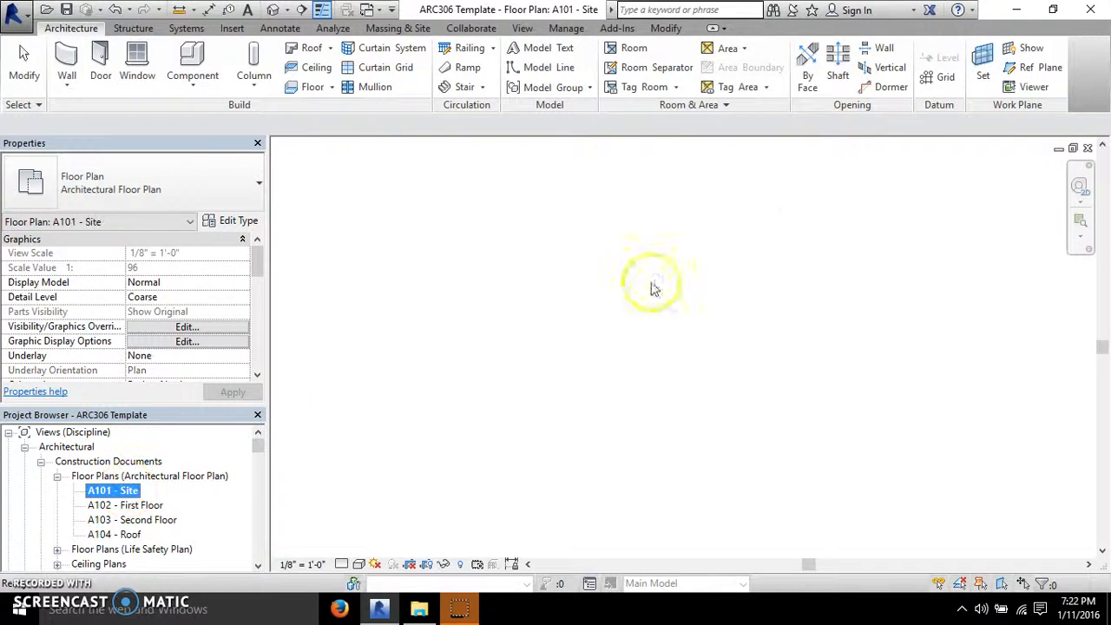
pyautogui.click(948, 62)
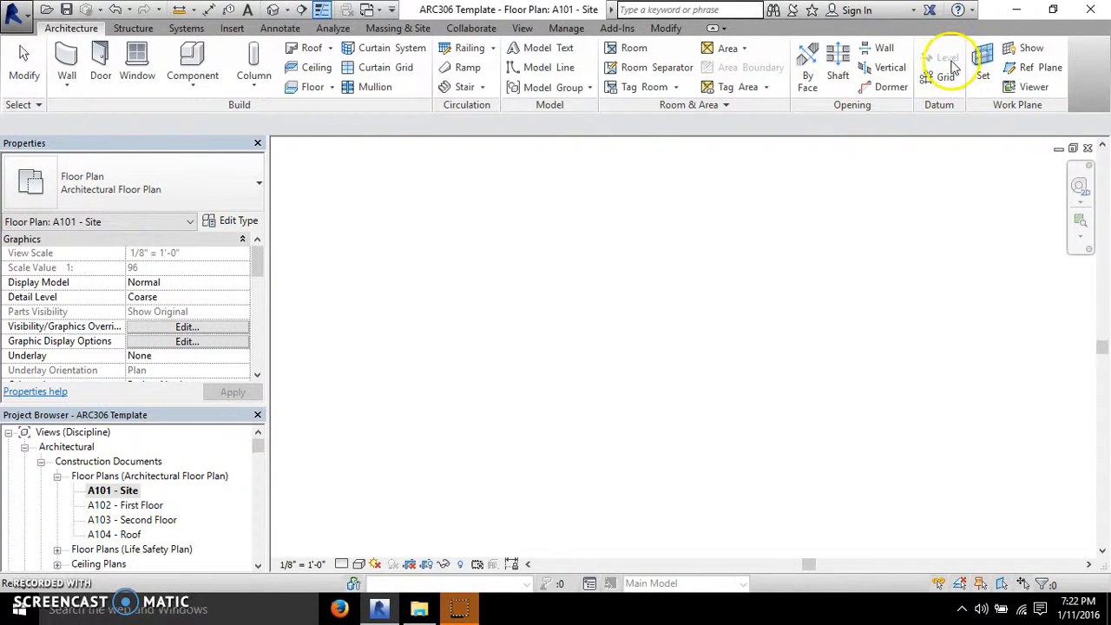
pyautogui.click(274, 10)
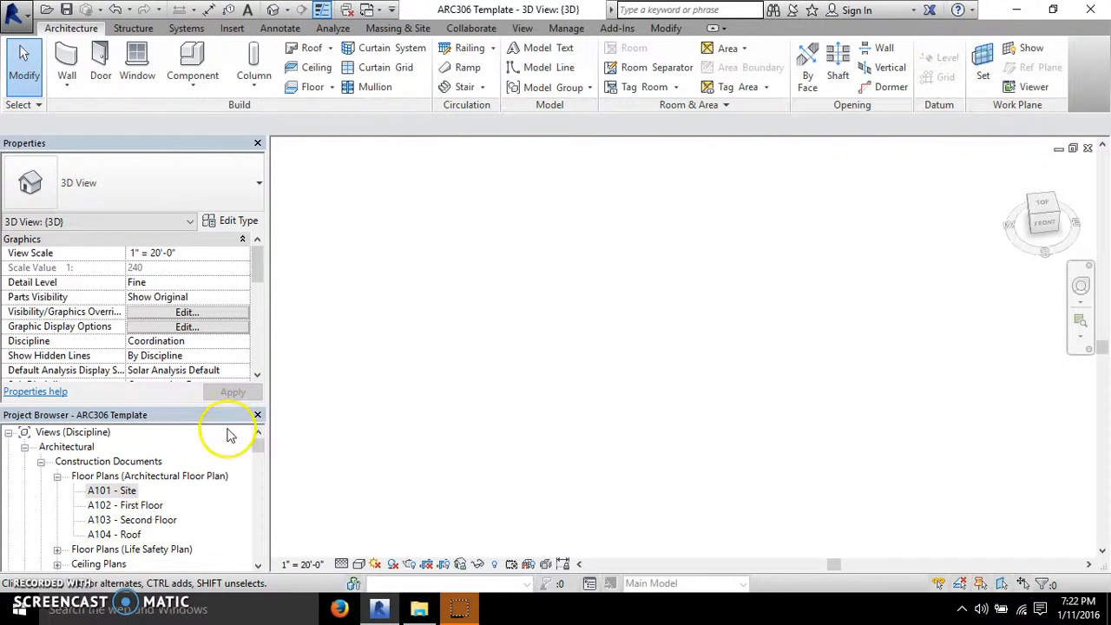
# - Delete the A105 - Third Floor level above the Roof in the A202-1 South elevation, accepting the deletion of its view
pyautogui.scroll(-3, 147, 521)
pyautogui.doubleClick(117, 520)
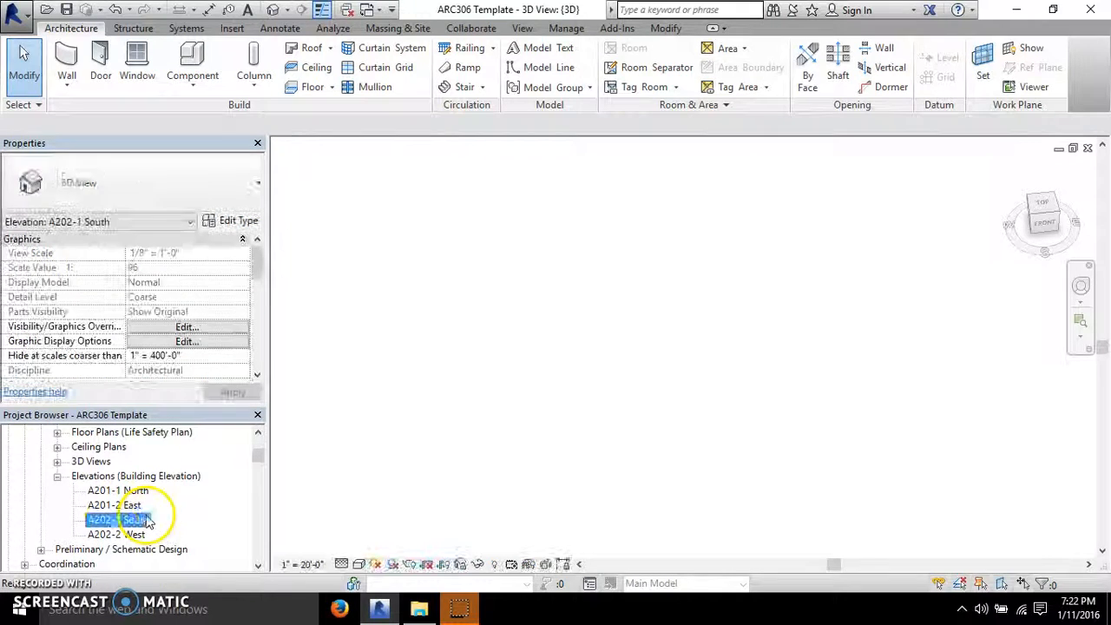
pyautogui.scroll(3, 738, 352)
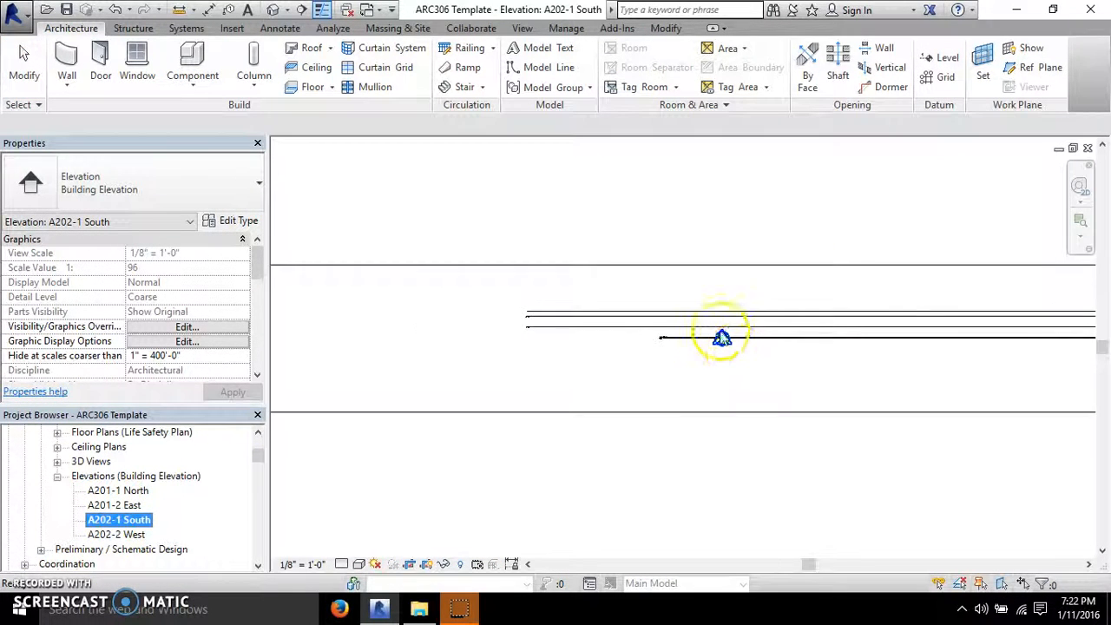
pyautogui.scroll(6, 424, 307)
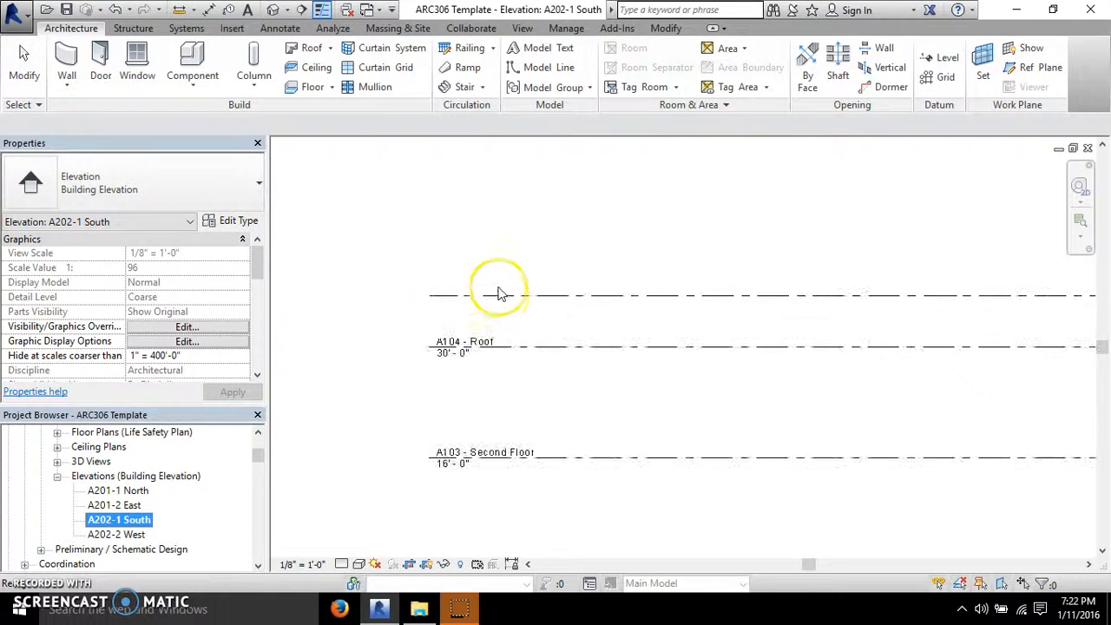
pyautogui.click(523, 303)
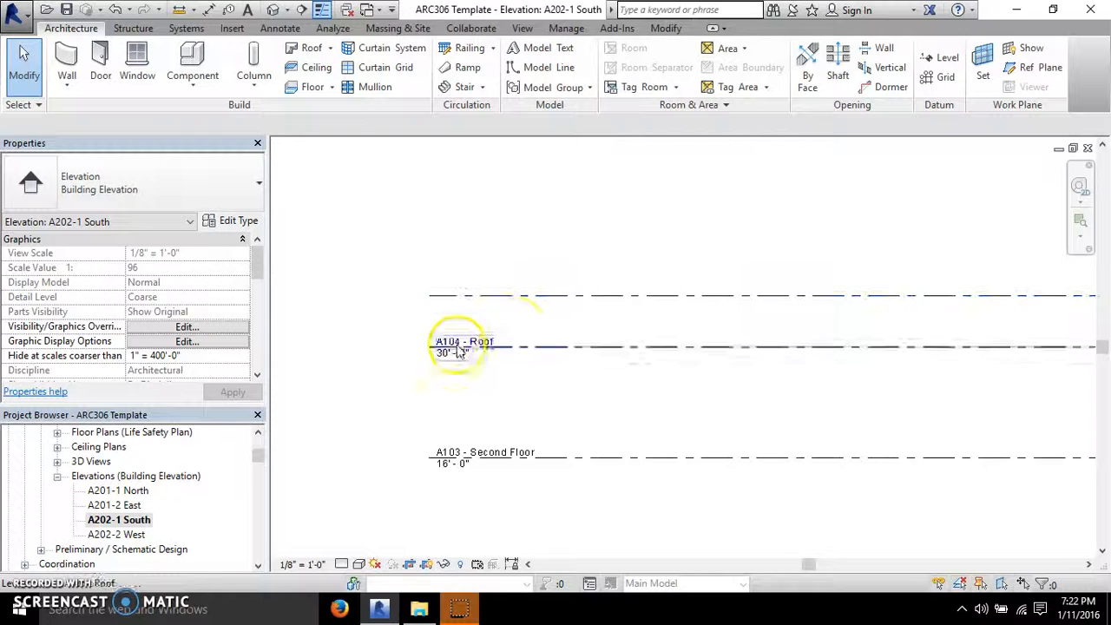
pyautogui.click(502, 295)
pyautogui.press('Delete')
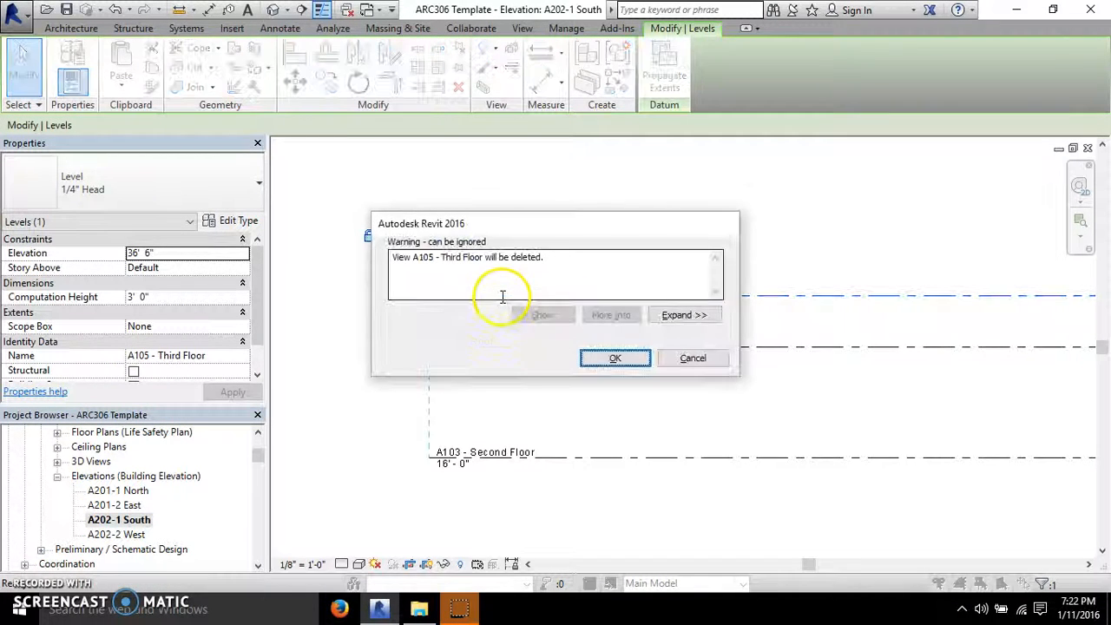
pyautogui.click(636, 362)
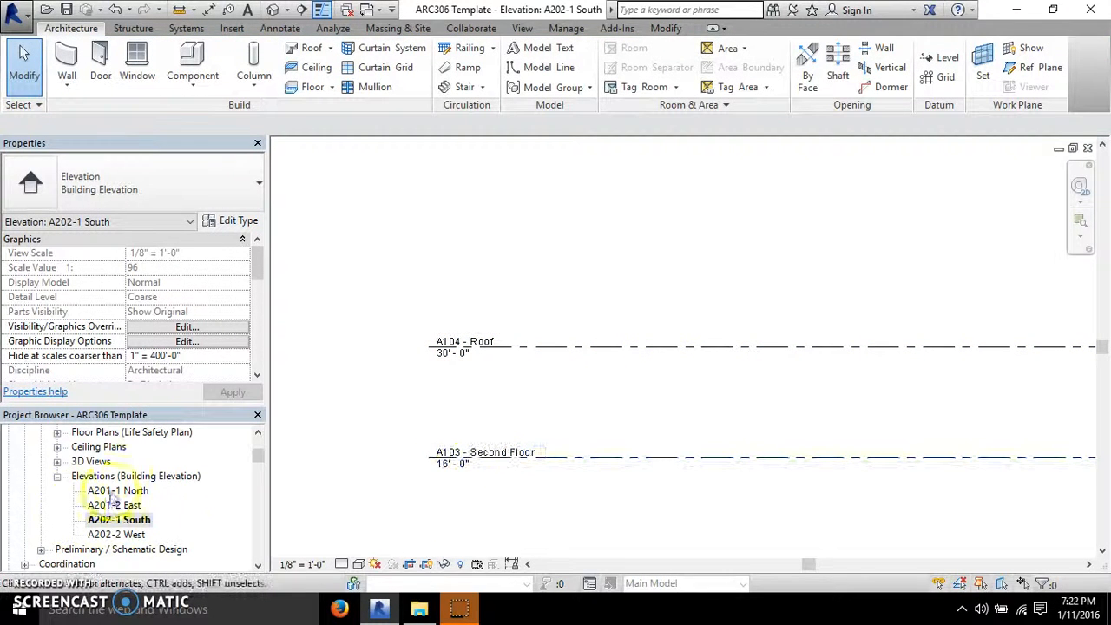
# - Collapse the building elevations and architectural floor plans groups in the project's view list
pyautogui.scroll(2, 111, 496)
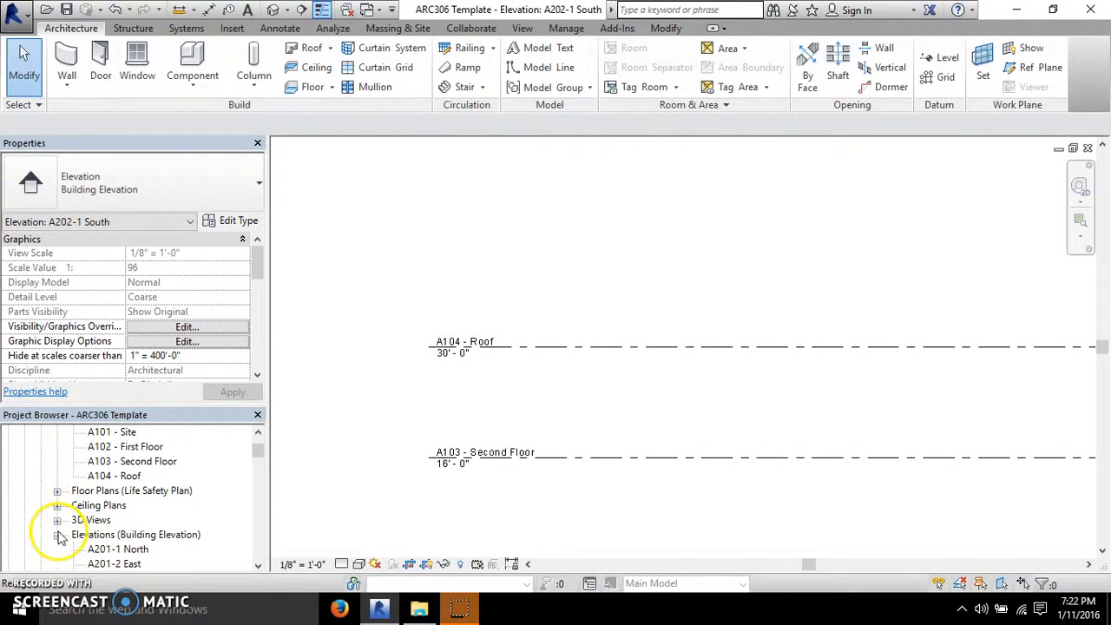
pyautogui.click(57, 534)
pyautogui.scroll(2, 78, 493)
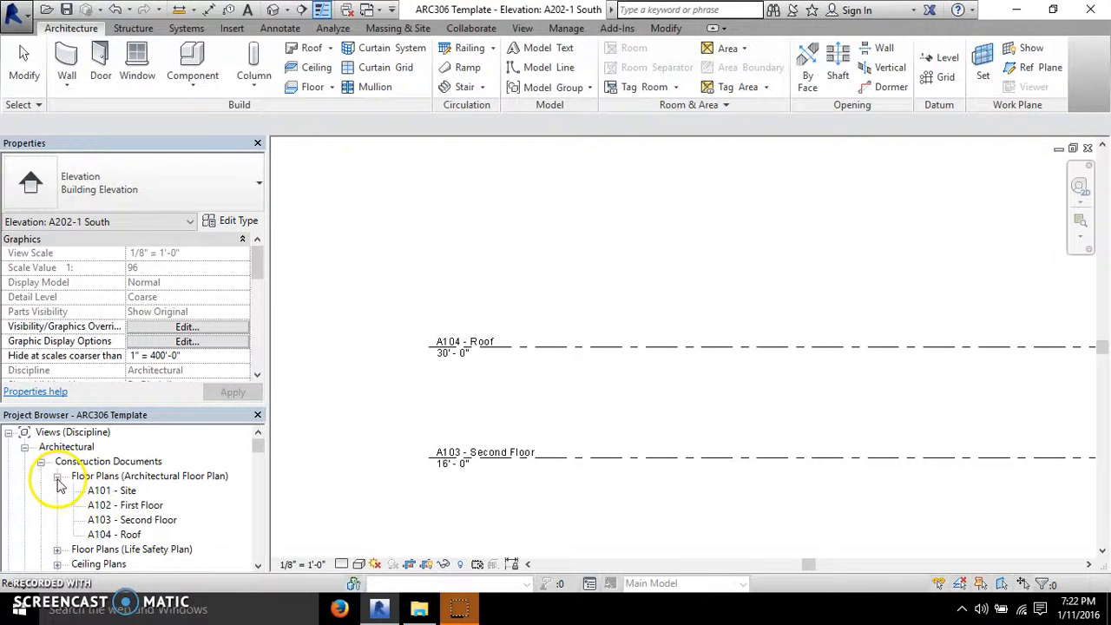
pyautogui.click(56, 477)
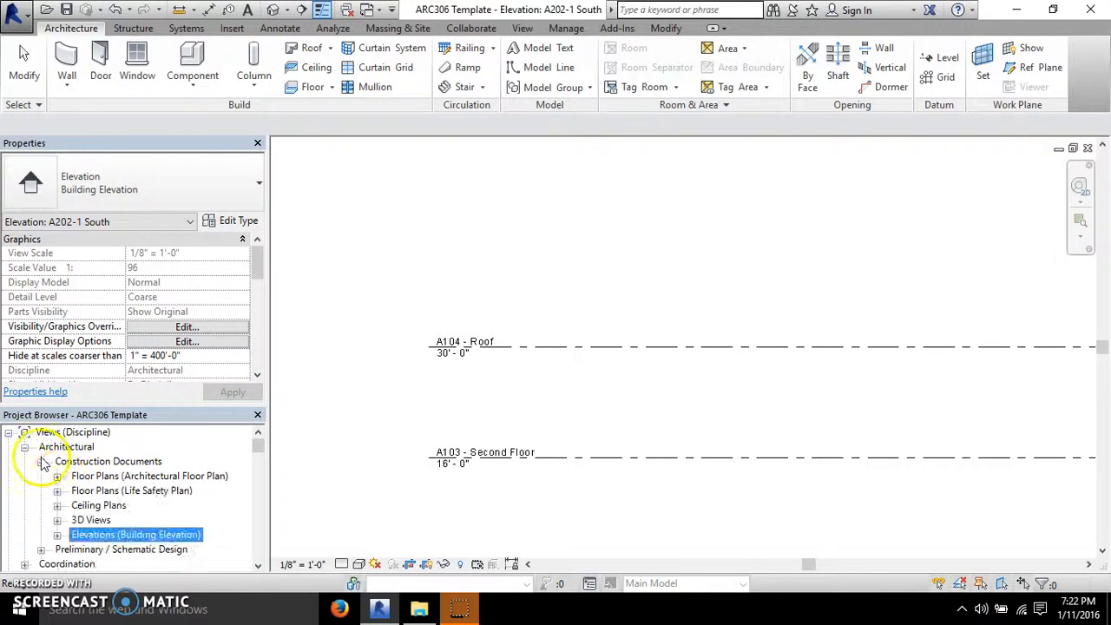
pyautogui.click(120, 479)
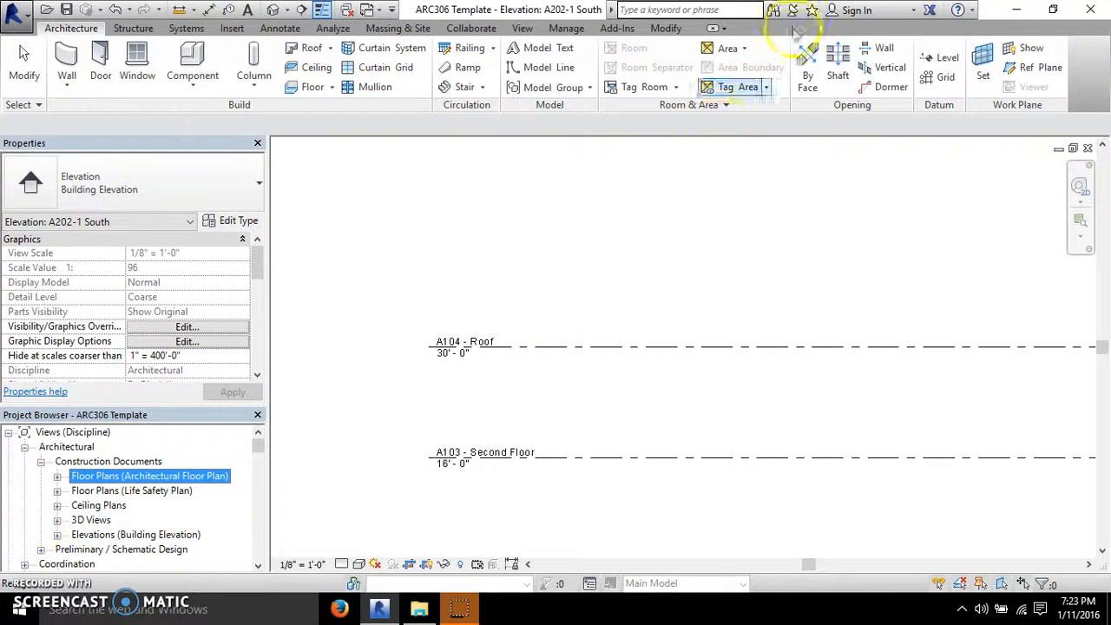
# - Open the A103 - Second Floor architectural floor plan and collapse the Construction Documents group
pyautogui.click(57, 476)
pyautogui.doubleClick(132, 519)
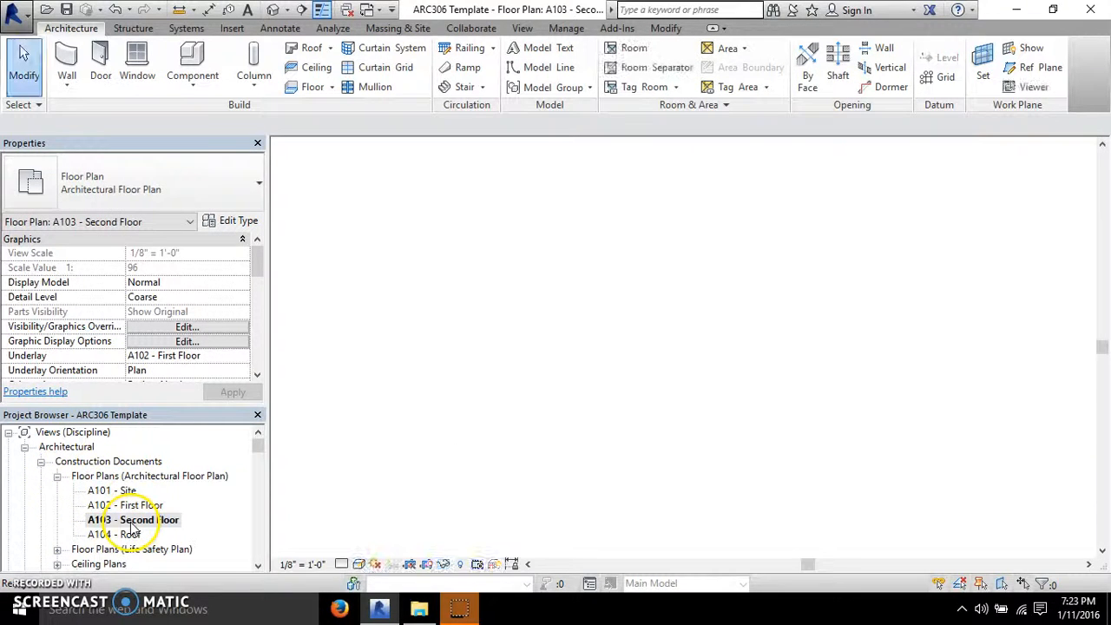
pyautogui.click(41, 461)
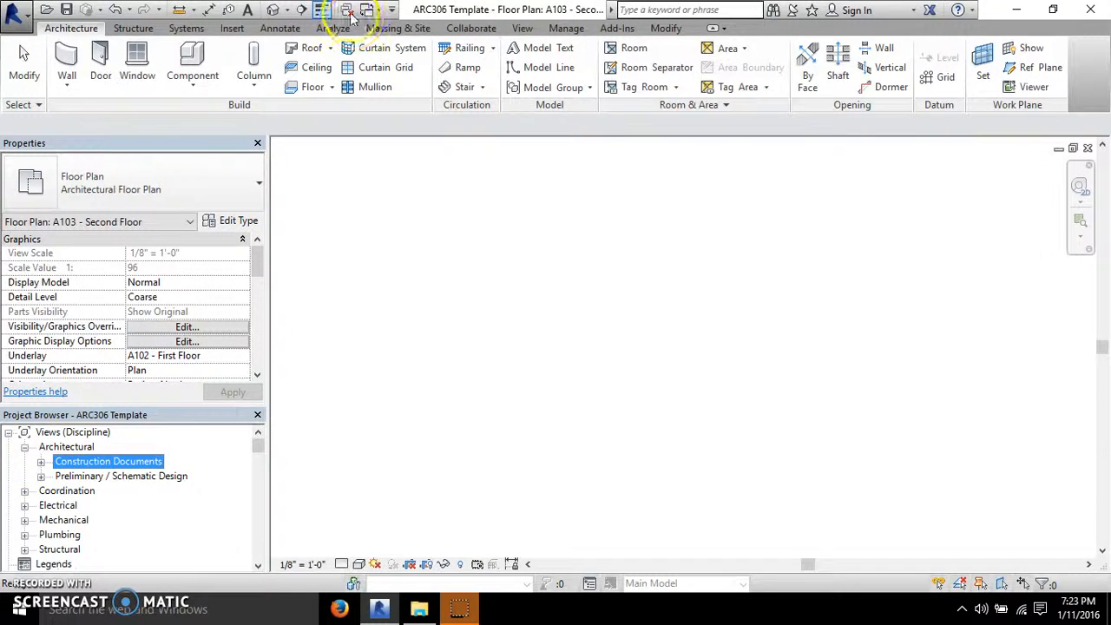
# - Look over the structural tools and examine the beam types available in the template
pyautogui.click(137, 28)
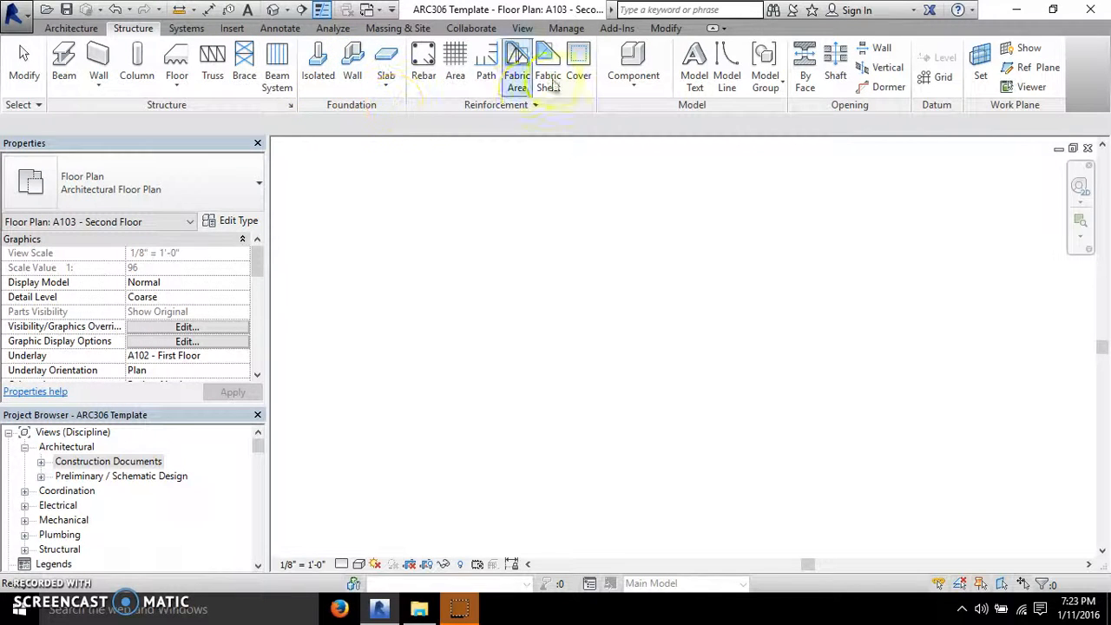
pyautogui.click(65, 78)
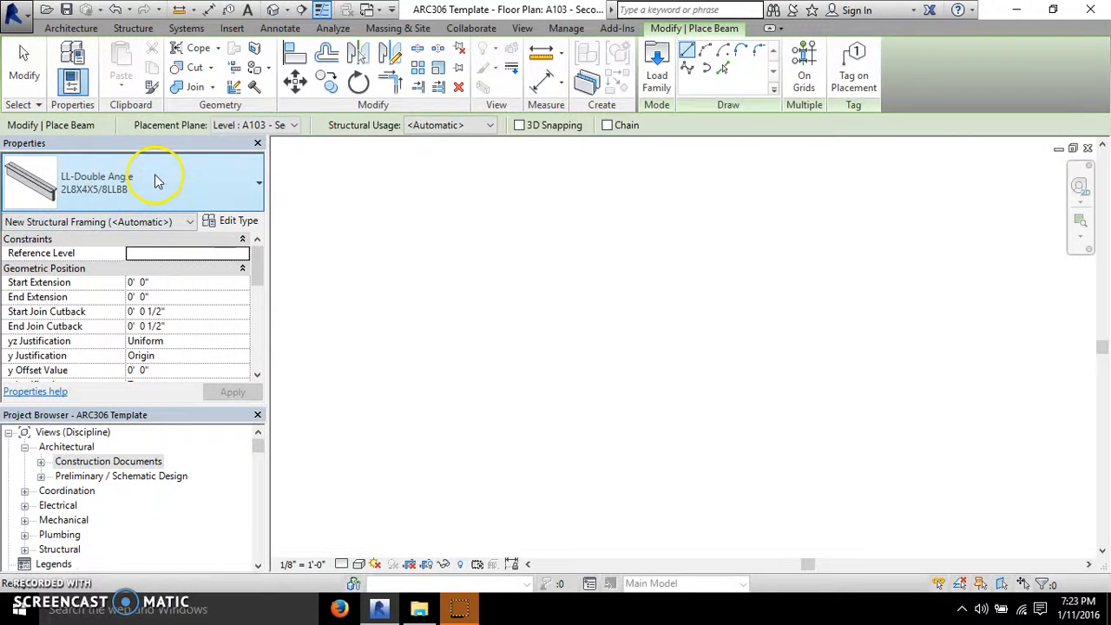
pyautogui.click(182, 187)
pyautogui.scroll(1, 145, 315)
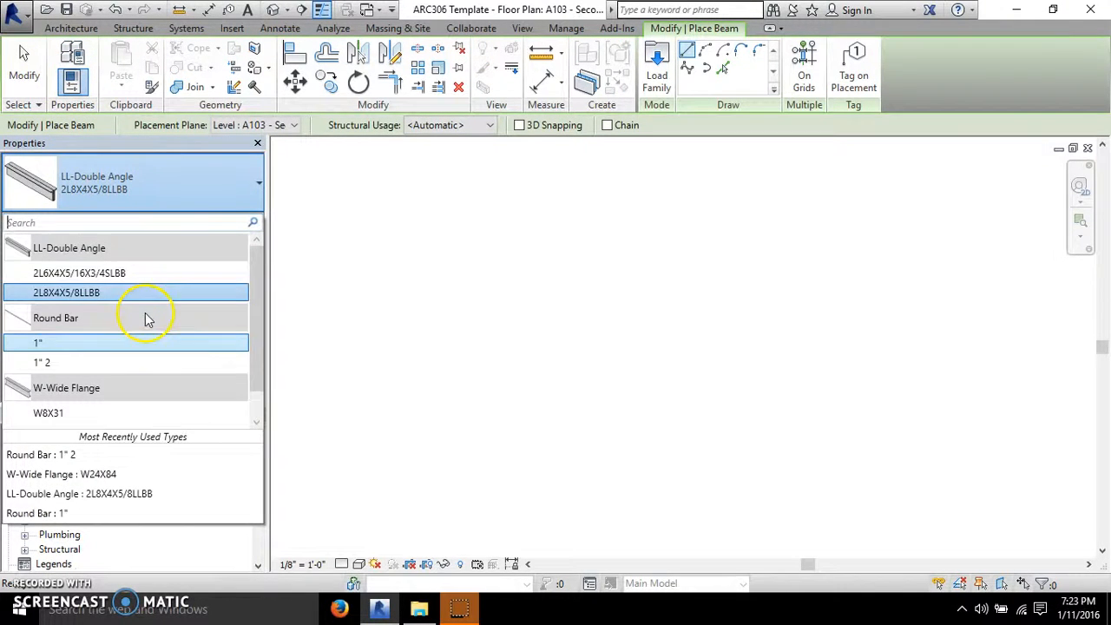
pyautogui.click(317, 164)
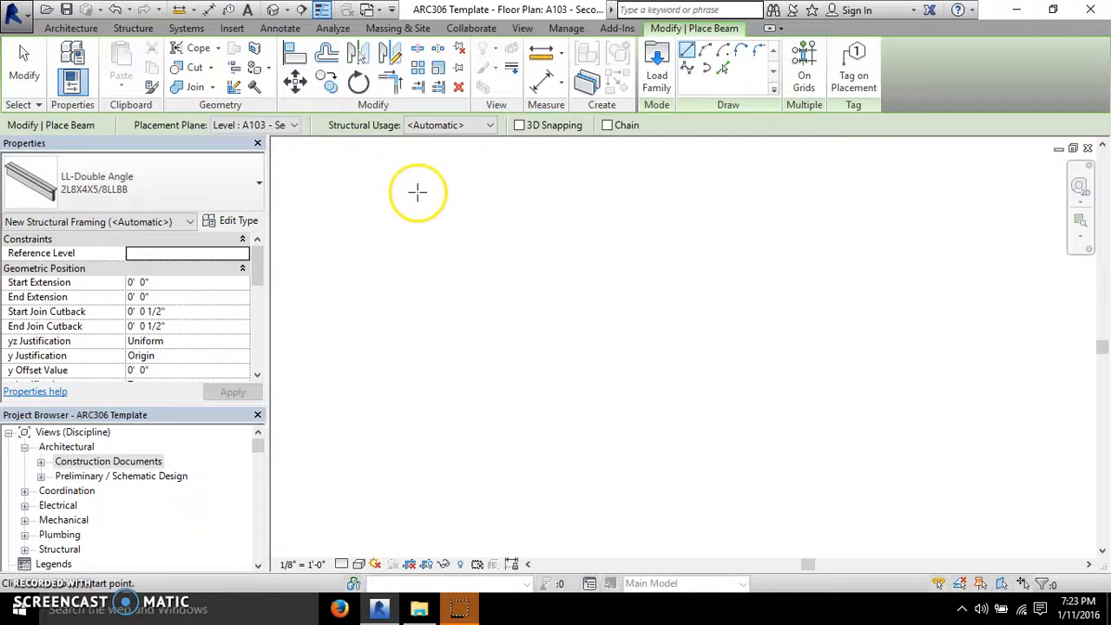
# - Browse the Structural Framing folder of the US Imperial family library and leave beam placement without loading a family
pyautogui.click(658, 82)
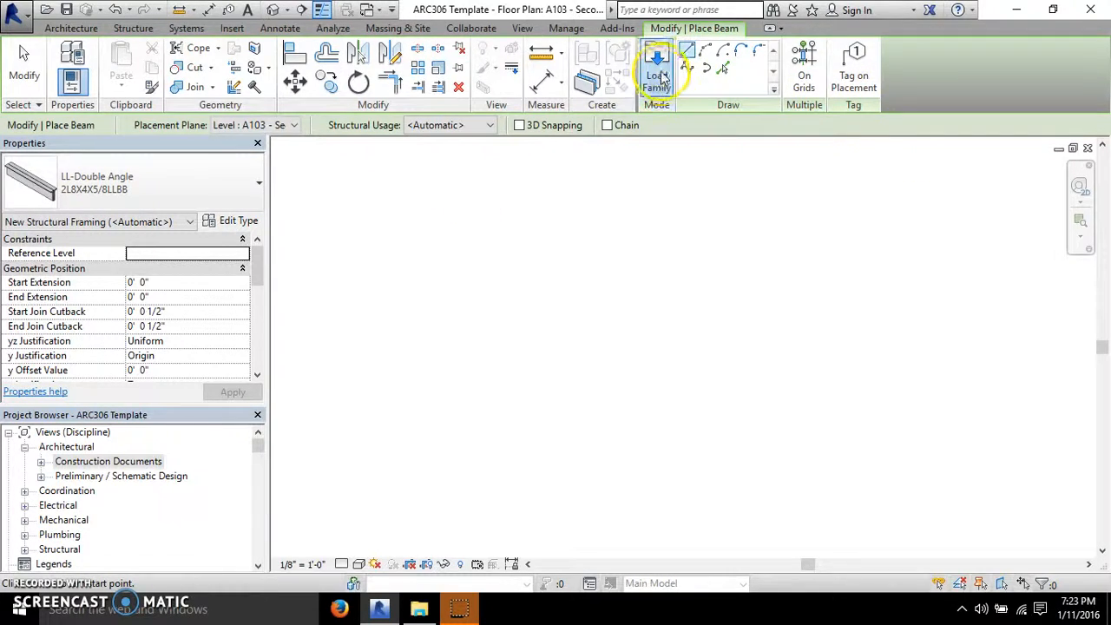
pyautogui.scroll(-6, 425, 308)
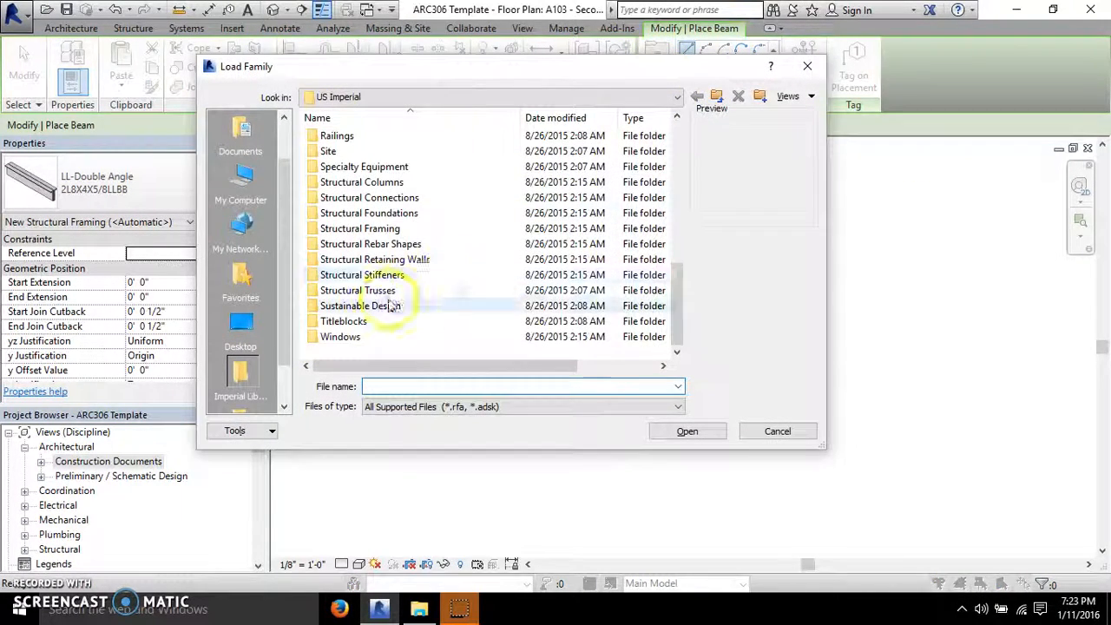
pyautogui.doubleClick(394, 228)
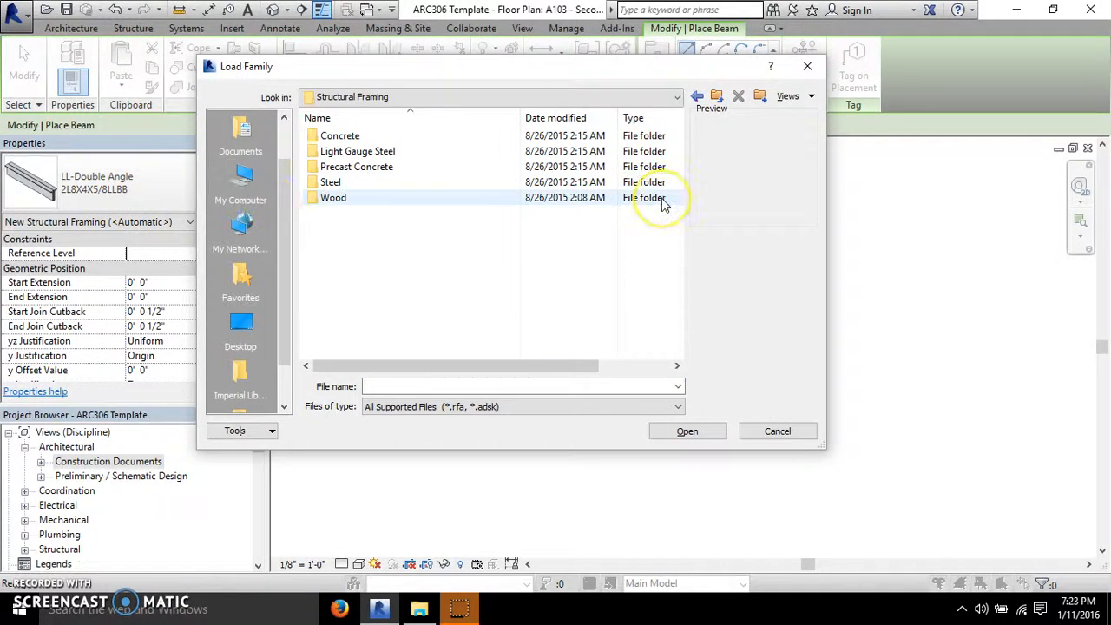
pyautogui.click(807, 67)
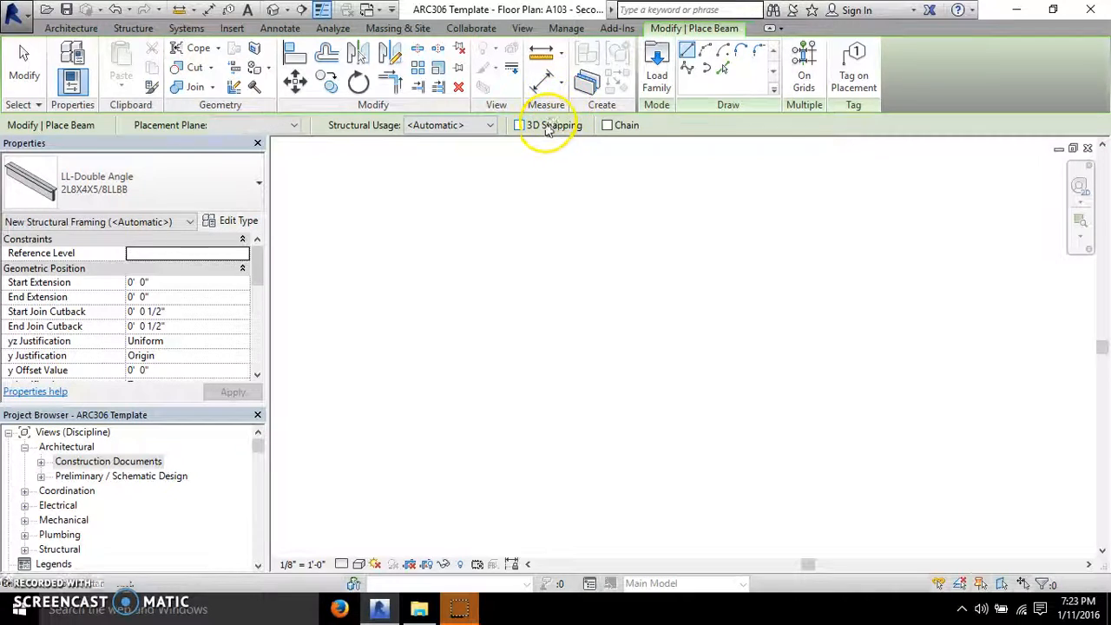
pyautogui.press('Escape')
pyautogui.press('Escape')
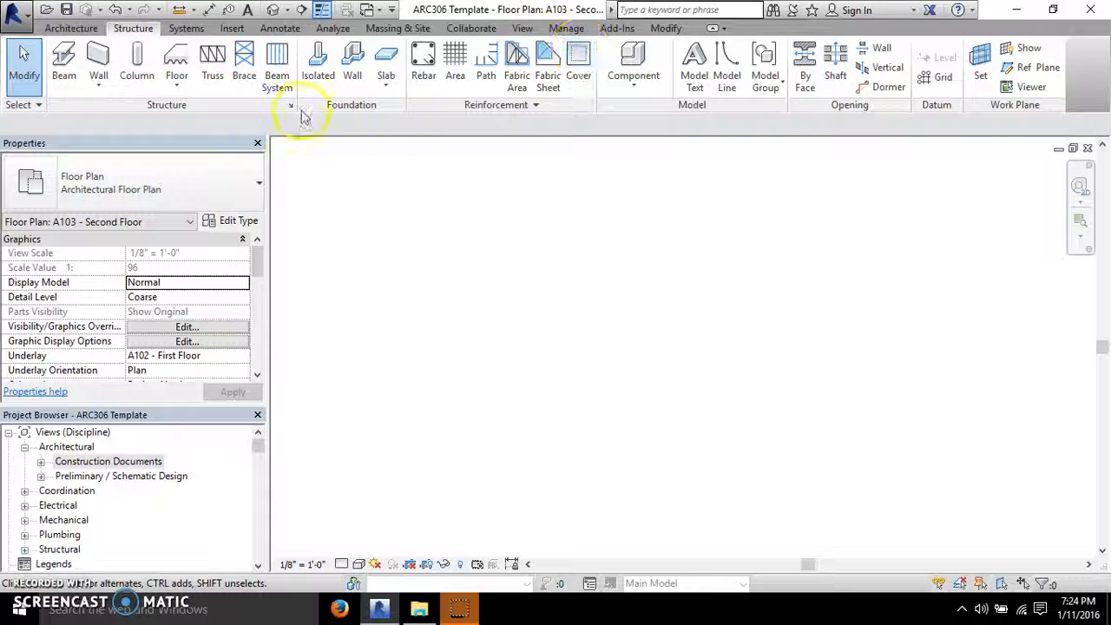
# - Look over the systems tools and, for a plumbing fixture, open the Plumbing folder of the family library
pyautogui.click(185, 28)
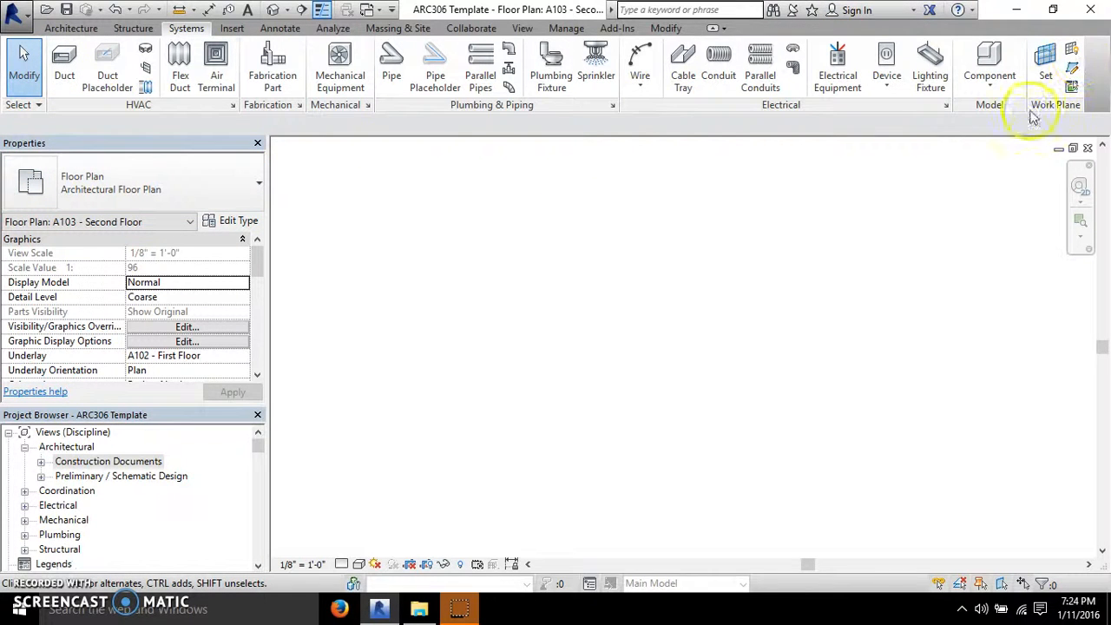
pyautogui.click(553, 70)
pyautogui.click(657, 70)
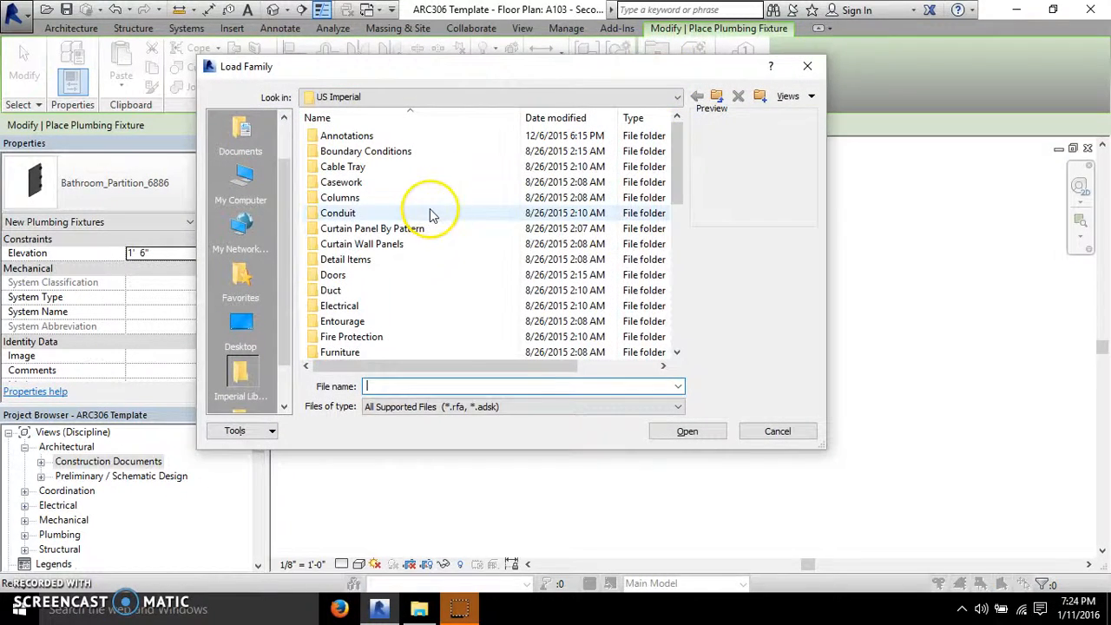
pyautogui.scroll(-3, 418, 227)
pyautogui.scroll(-2, 417, 227)
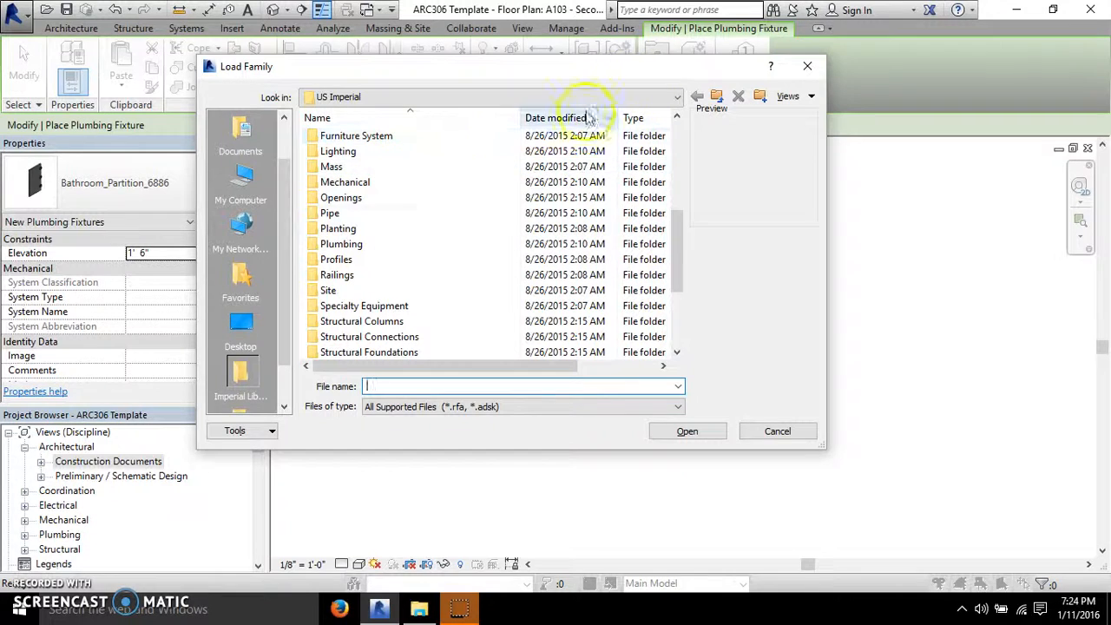
pyautogui.doubleClick(356, 249)
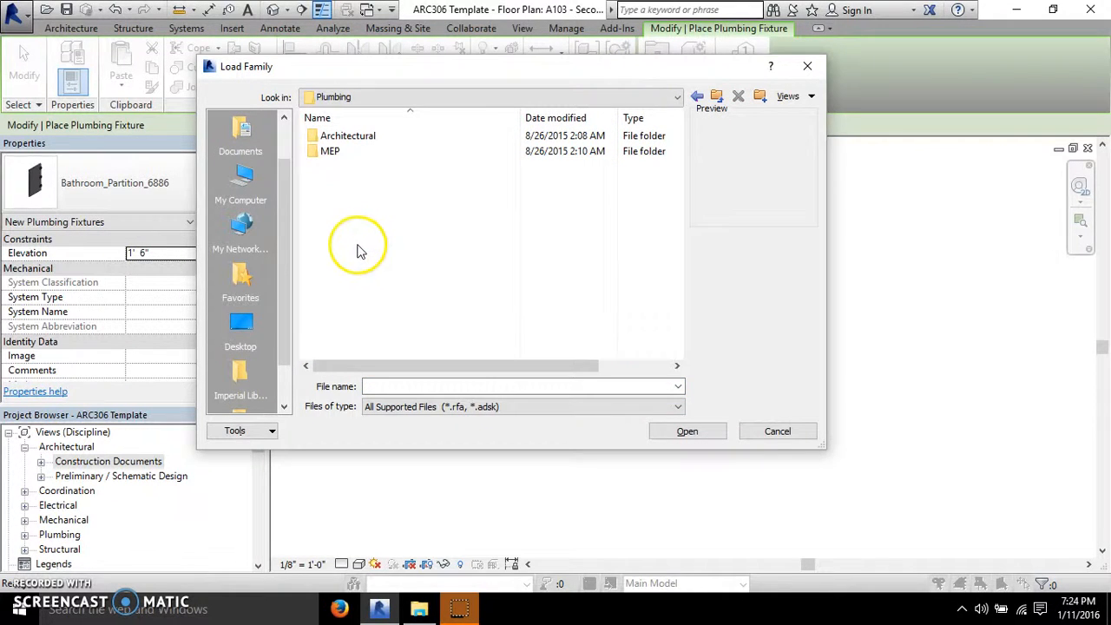
# - Examine the Fixtures folders under both the Architectural and MEP plumbing families
pyautogui.click(331, 156)
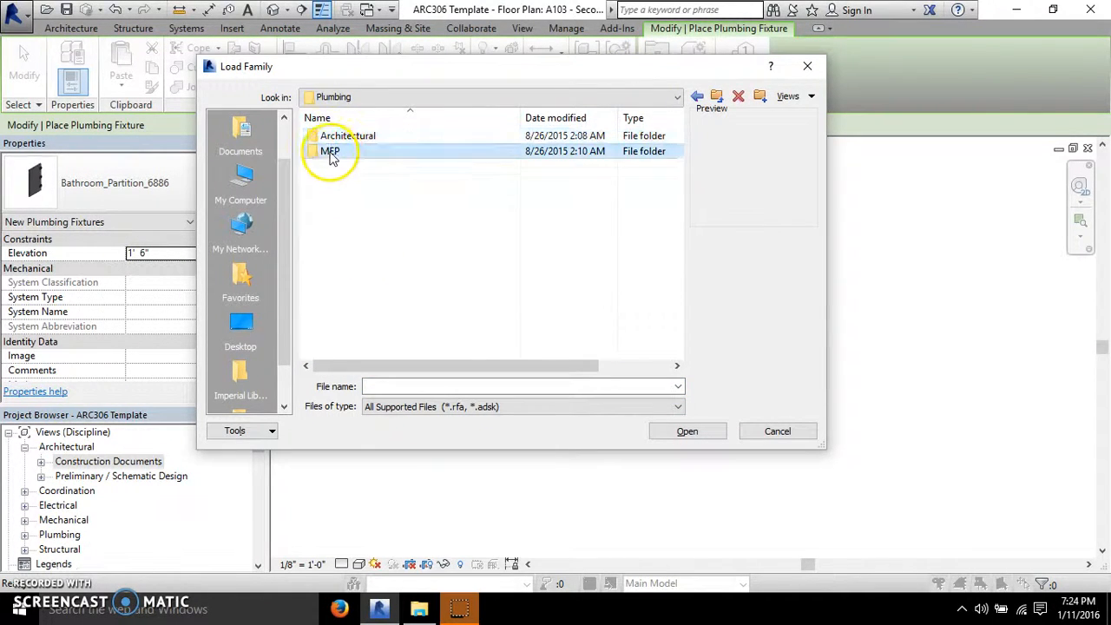
pyautogui.click(347, 143)
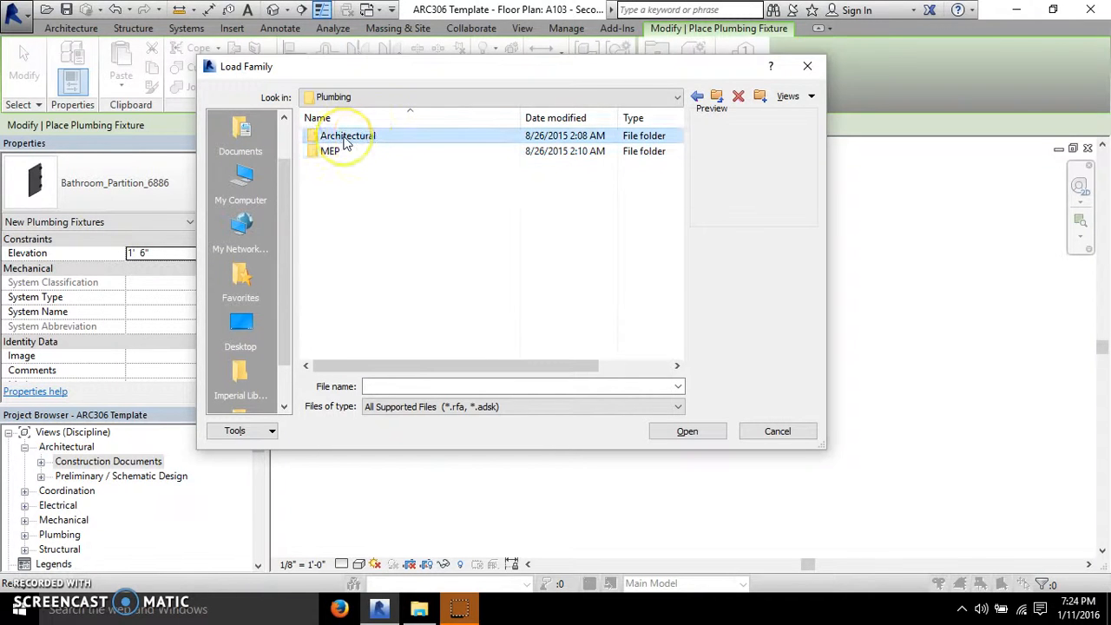
pyautogui.doubleClick(345, 143)
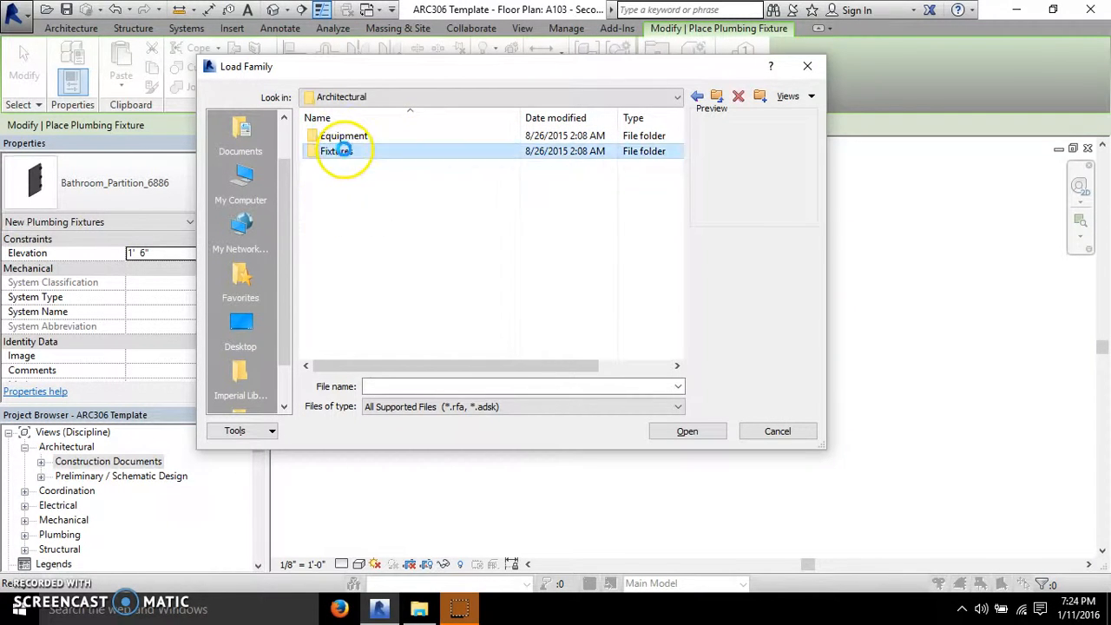
pyautogui.doubleClick(343, 150)
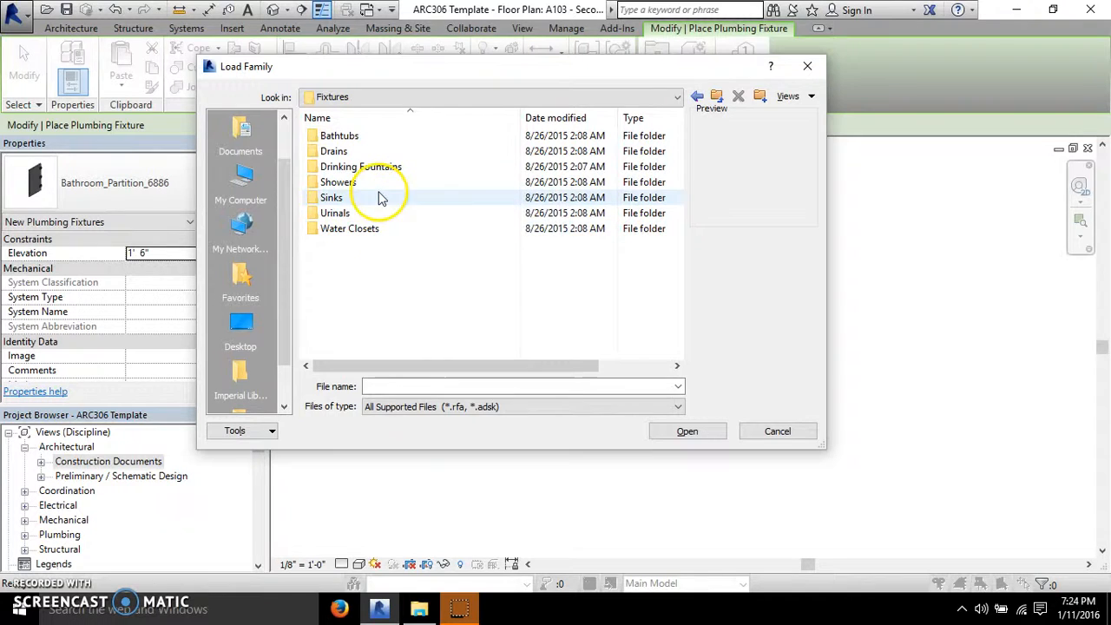
pyautogui.click(698, 96)
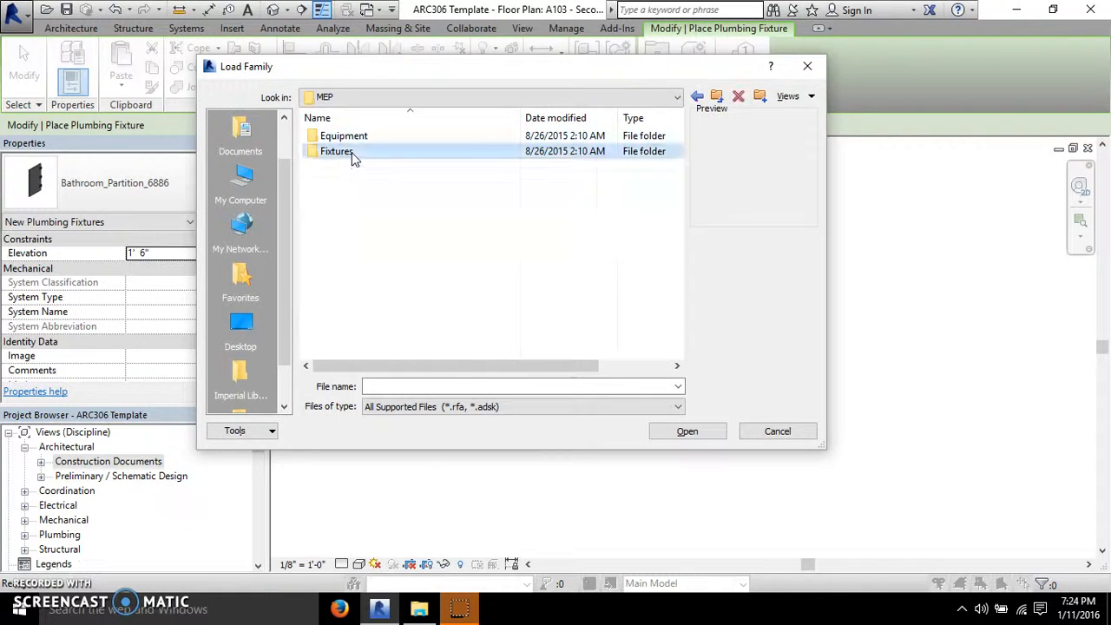
pyautogui.doubleClick(352, 156)
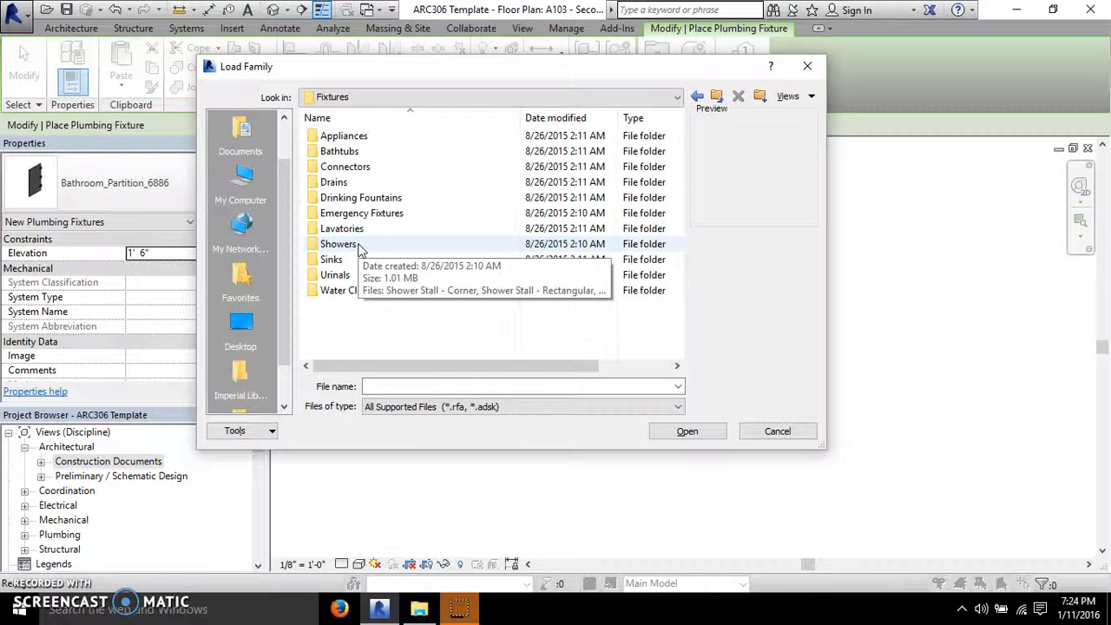
# - Close the family library and leave plumbing fixture placement without loading a family
pyautogui.click(807, 66)
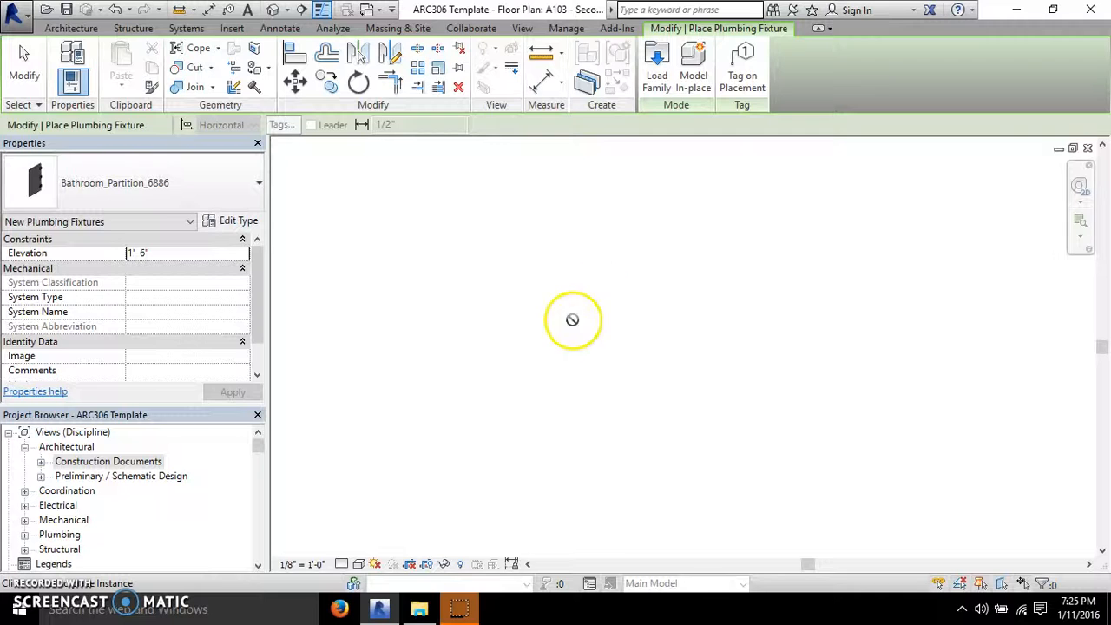
pyautogui.press('Escape')
pyautogui.press('Escape')
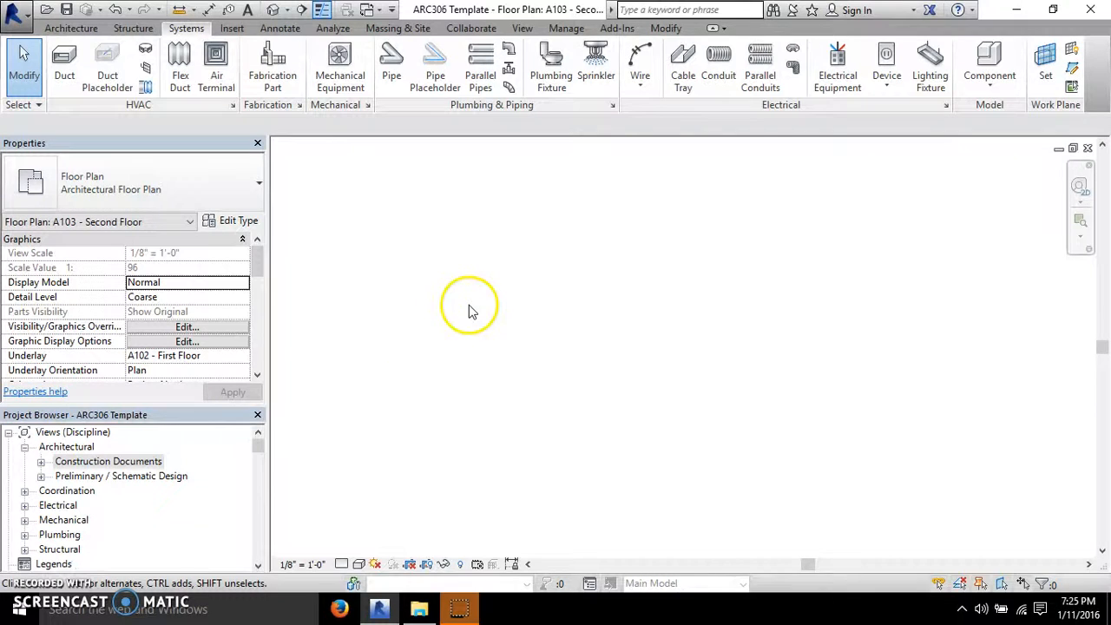
# - Place a floor-mounted flush valve water closet of the Private - 1.6 gpf type in the second floor plan
pyautogui.click(550, 68)
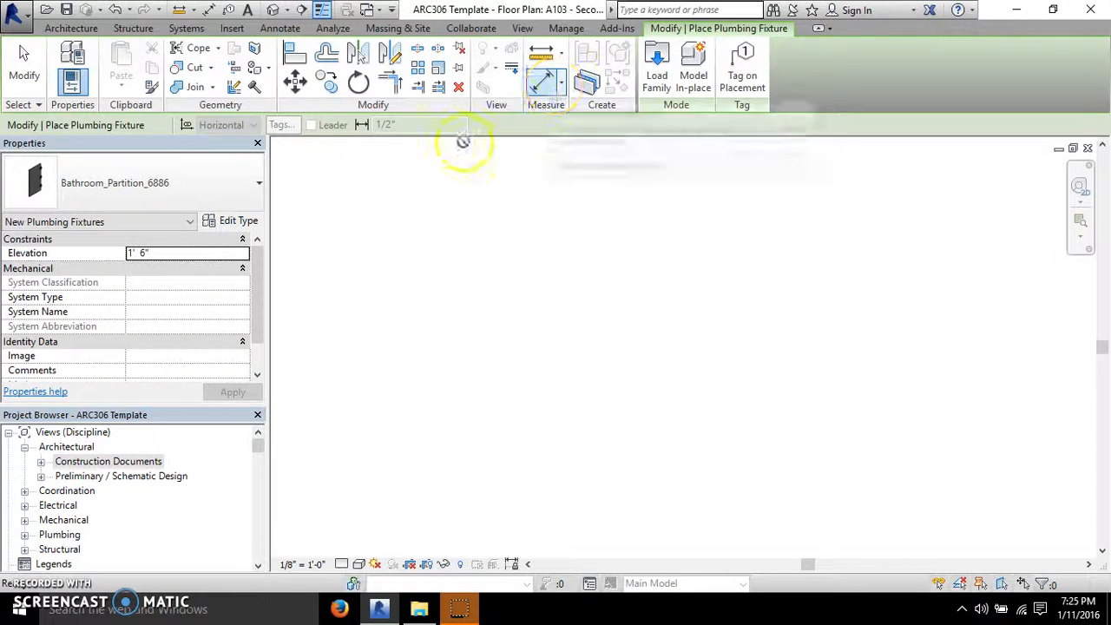
pyautogui.click(200, 203)
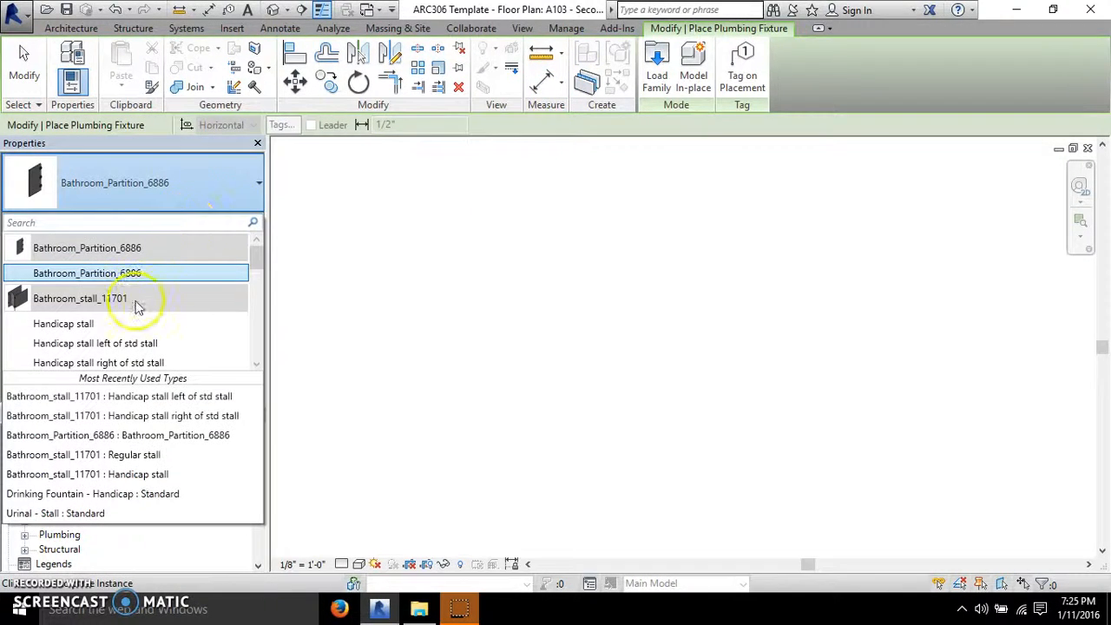
pyautogui.scroll(-8, 47, 321)
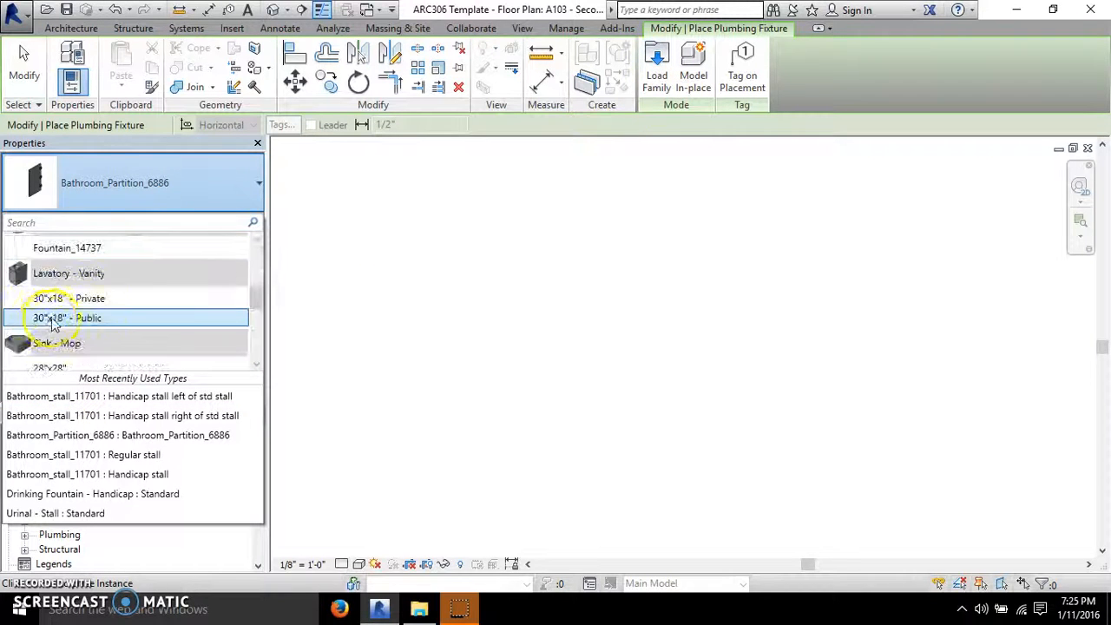
pyautogui.scroll(-2, 92, 309)
pyautogui.scroll(-2, 82, 312)
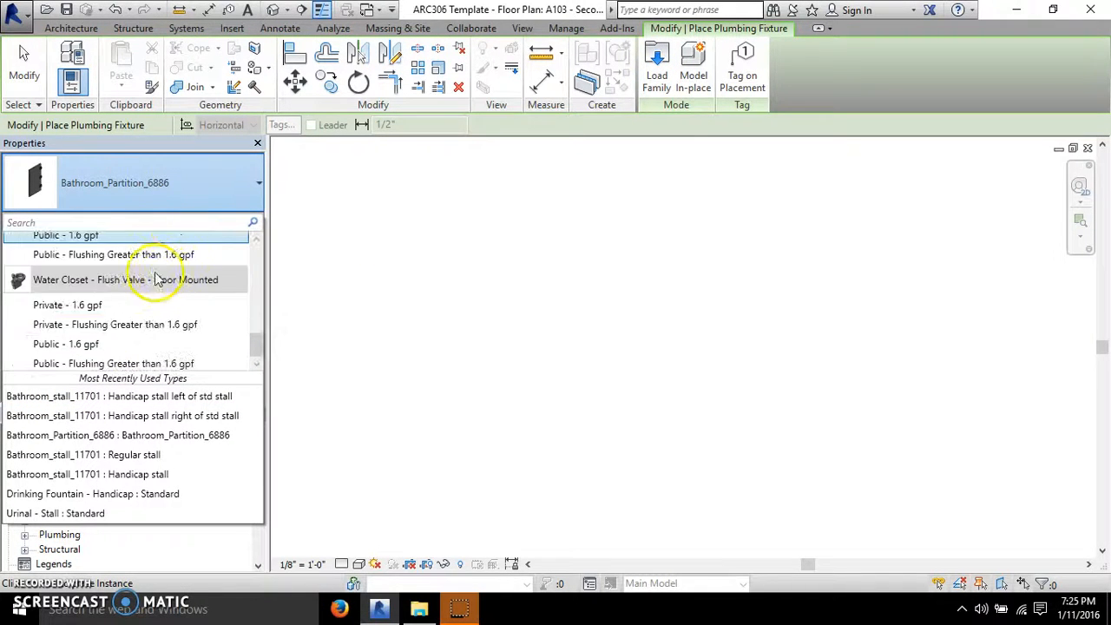
pyautogui.click(75, 305)
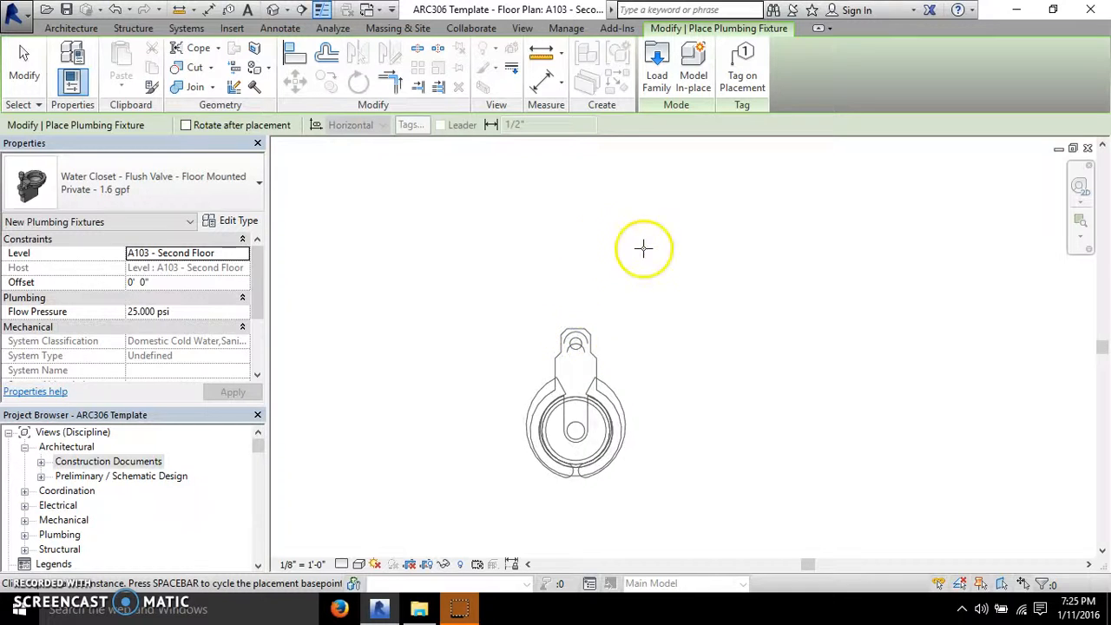
# - Open the default 3D view and inspect the placed water closet from the front and the side
pyautogui.click(247, 10)
pyautogui.click(273, 9)
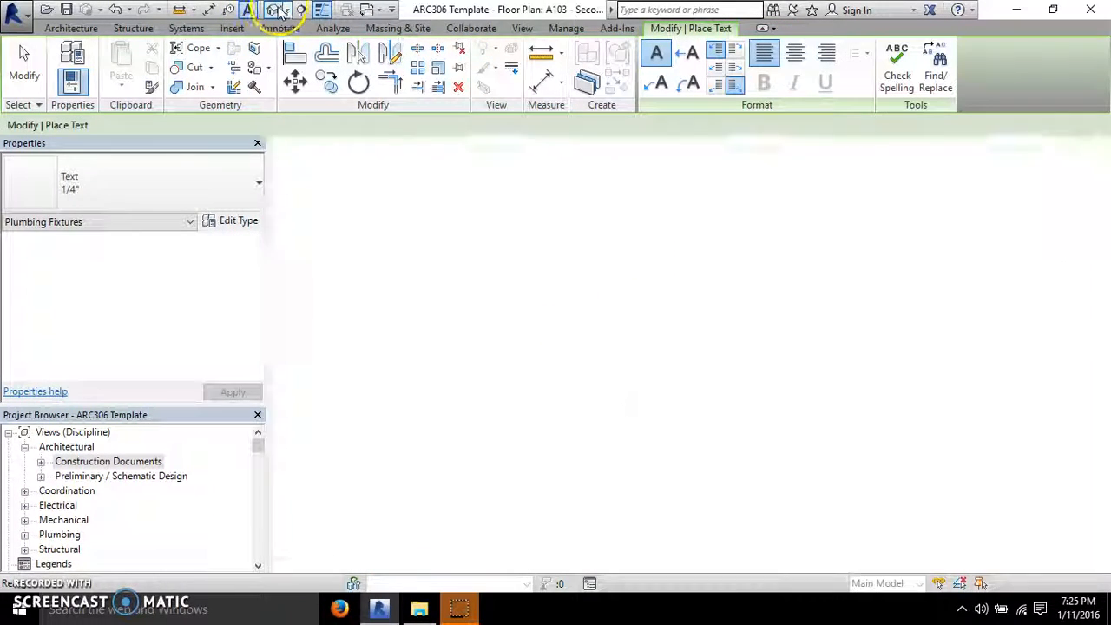
pyautogui.press('Escape')
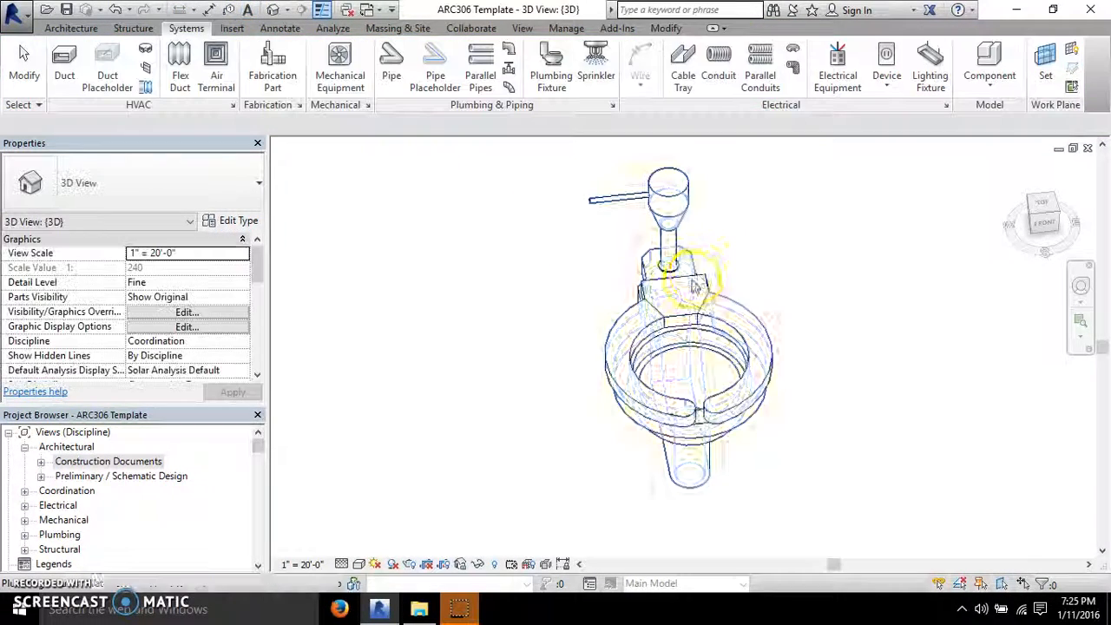
pyautogui.scroll(-2, 669, 286)
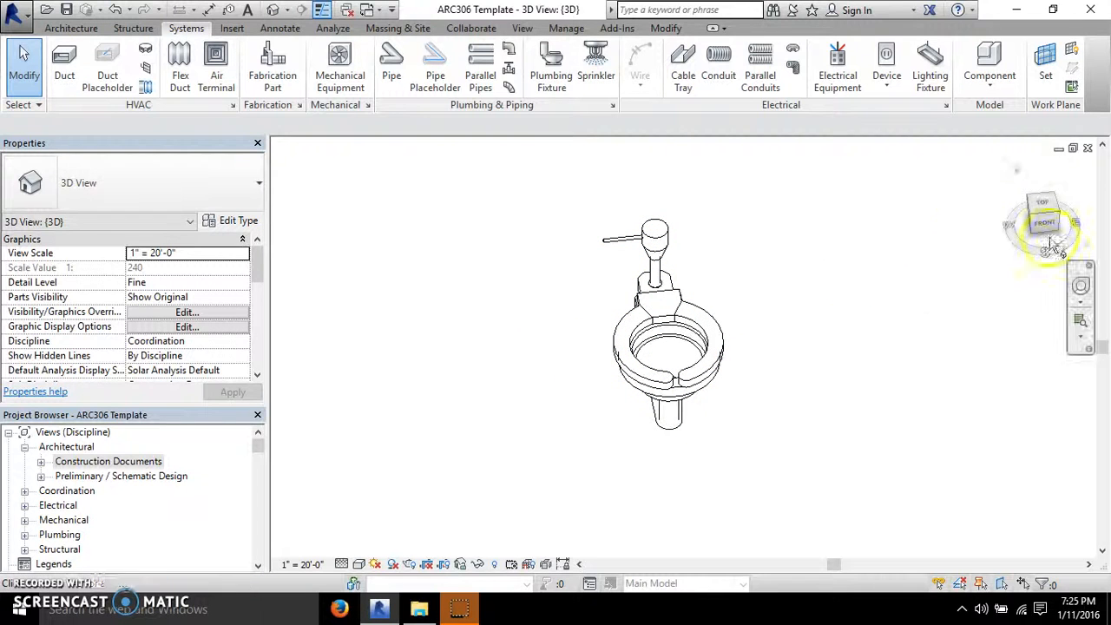
pyautogui.keyDown('shift'); pyautogui.moveTo(848, 320); pyautogui.dragTo(464, 313, button='middle'); pyautogui.keyUp('shift')
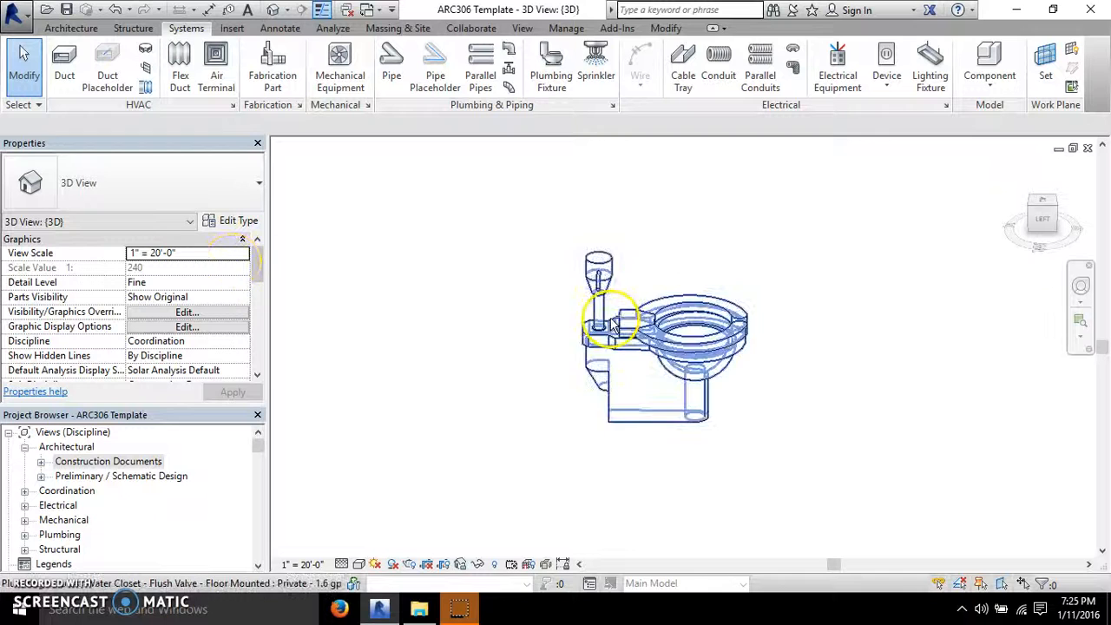
pyautogui.keyDown('shift'); pyautogui.moveTo(760, 282); pyautogui.dragTo(686, 292, button='middle'); pyautogui.keyUp('shift')
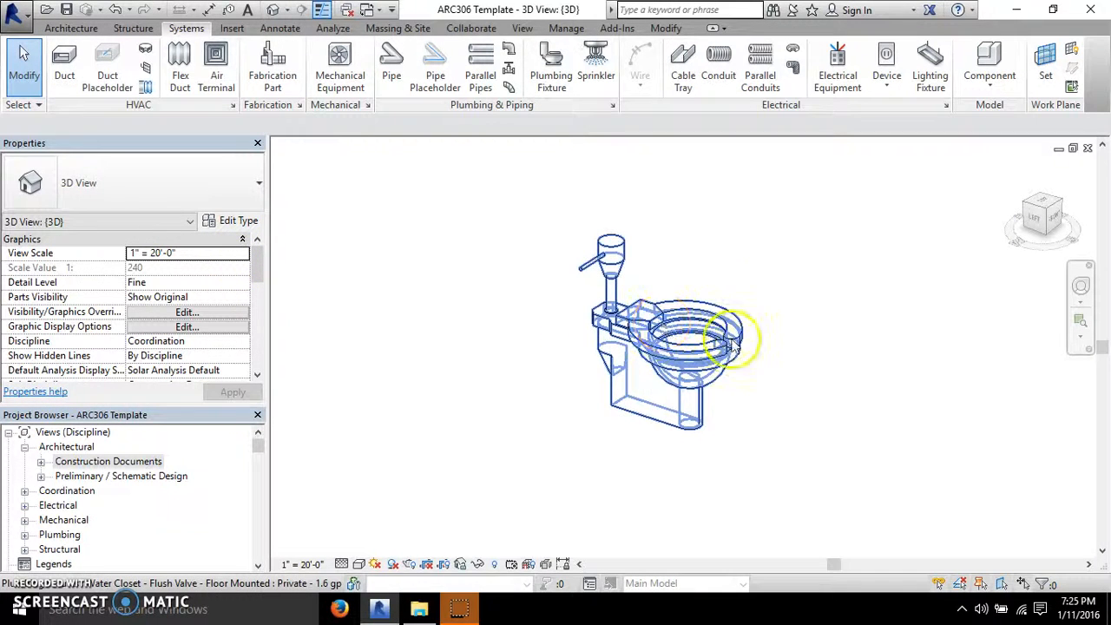
# - Examine the inlet and outlet pipe connectors of the water closet and delete the fixture
pyautogui.click(607, 321)
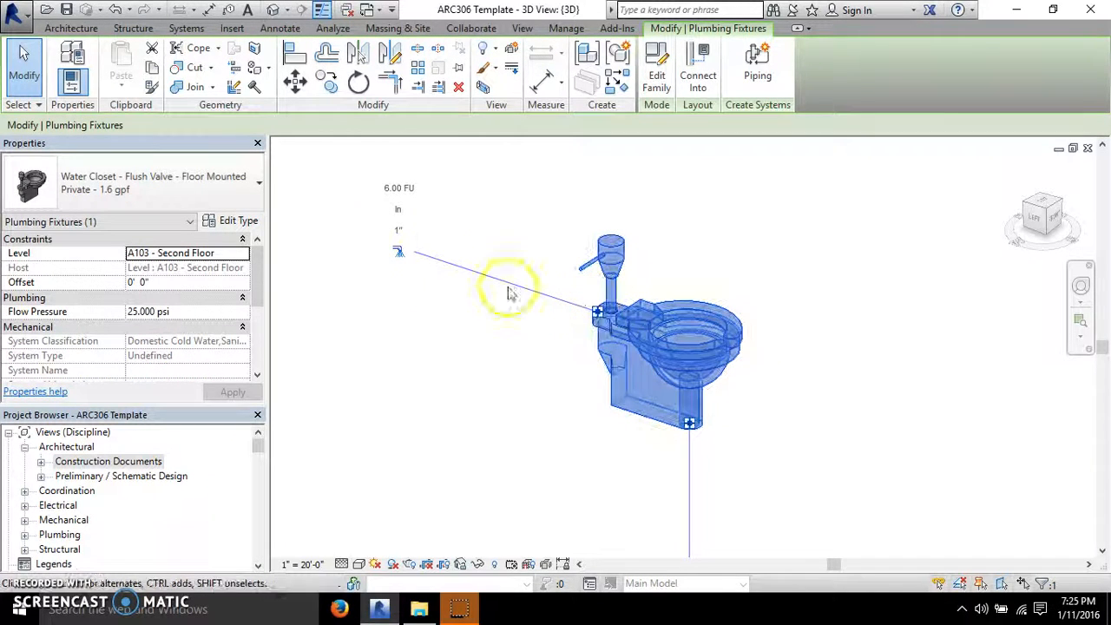
pyautogui.scroll(-2, 425, 223)
pyautogui.scroll(-1, 425, 223)
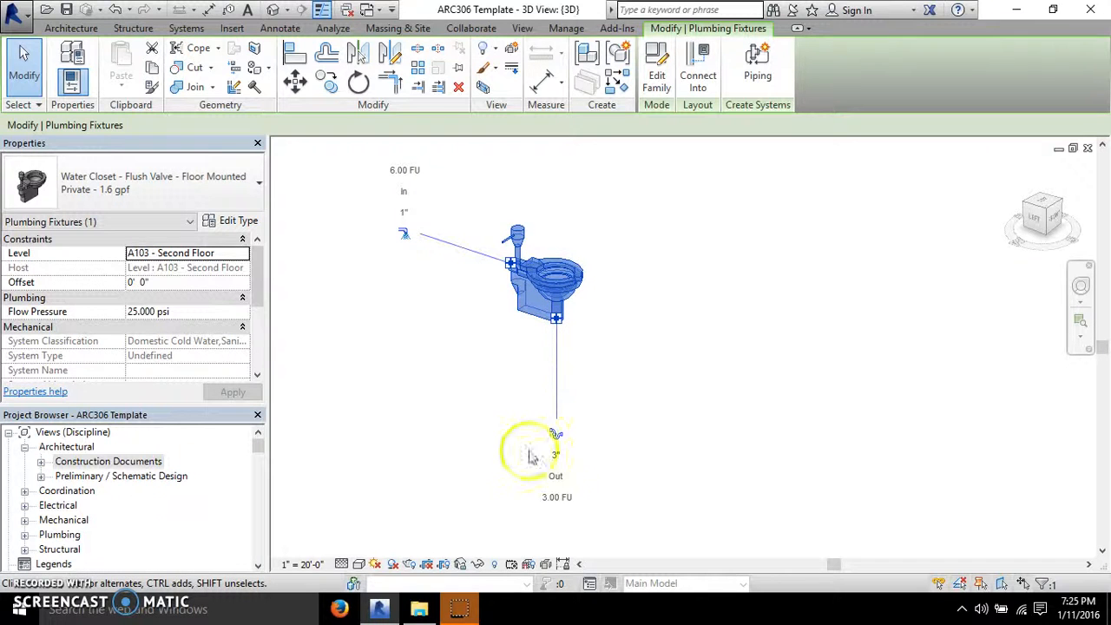
pyautogui.click(685, 388)
pyautogui.click(581, 297)
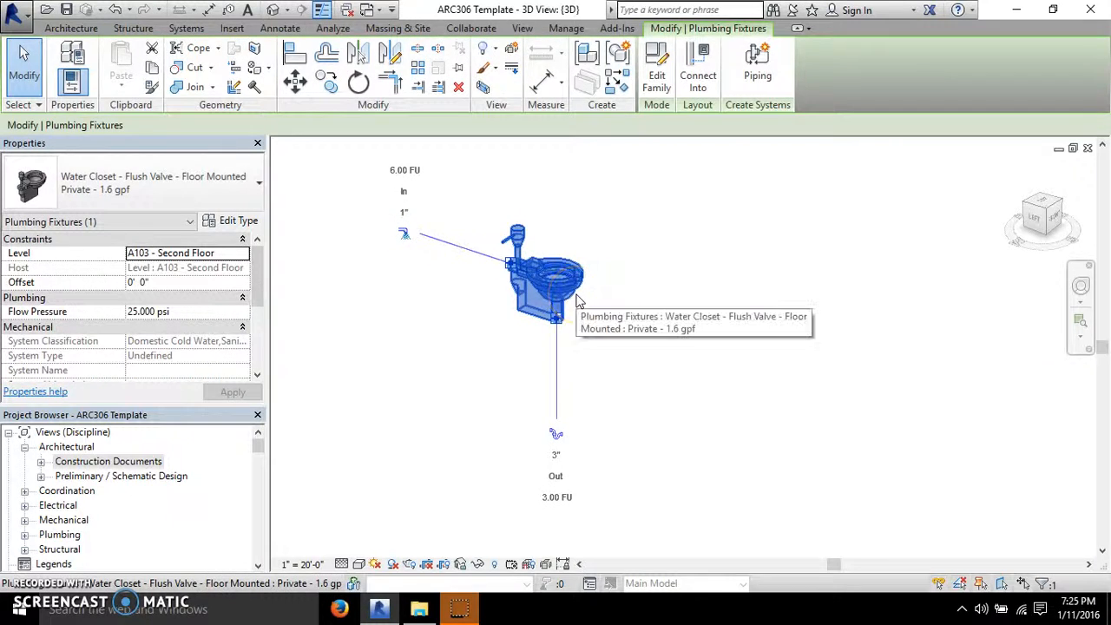
pyautogui.press('Delete')
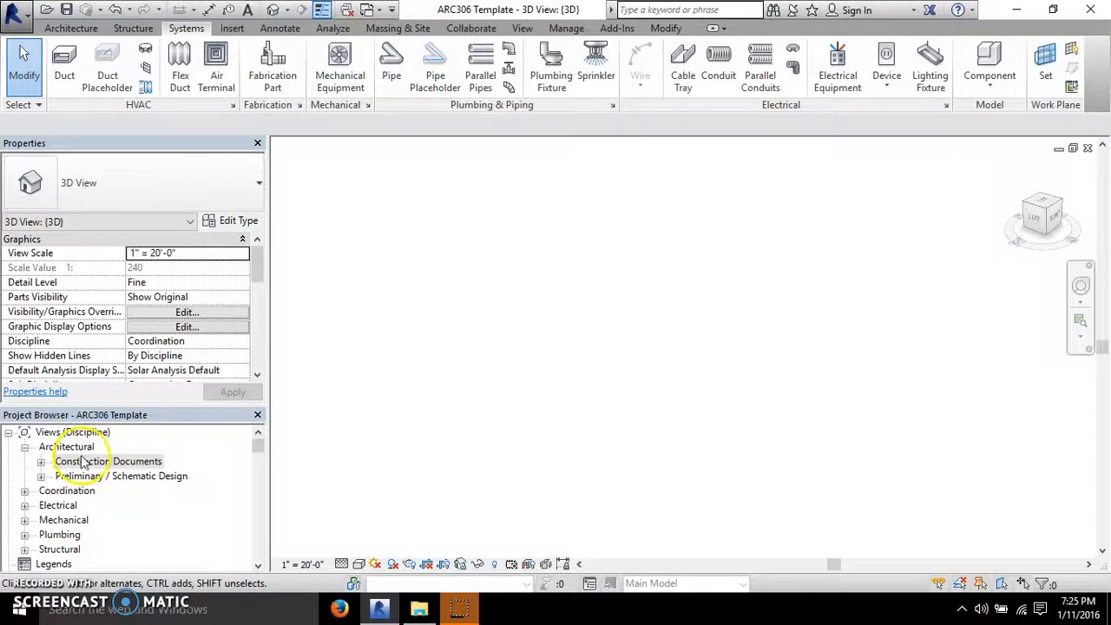
# - Open the A103 - Second Floor architectural floor plan from the construction documents
pyautogui.click(84, 461)
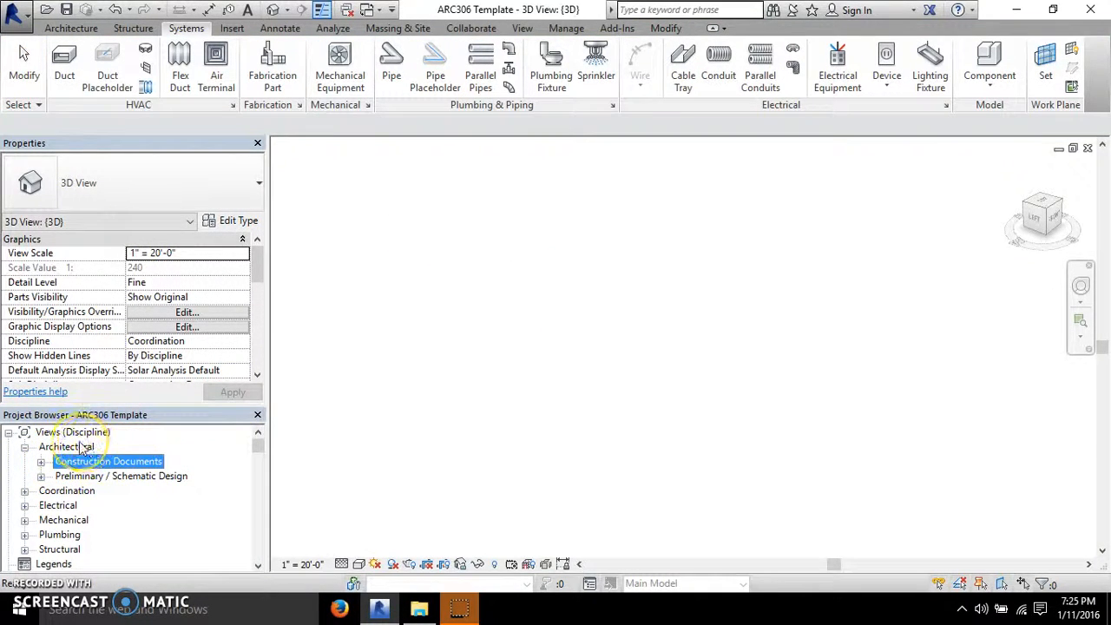
pyautogui.click(40, 461)
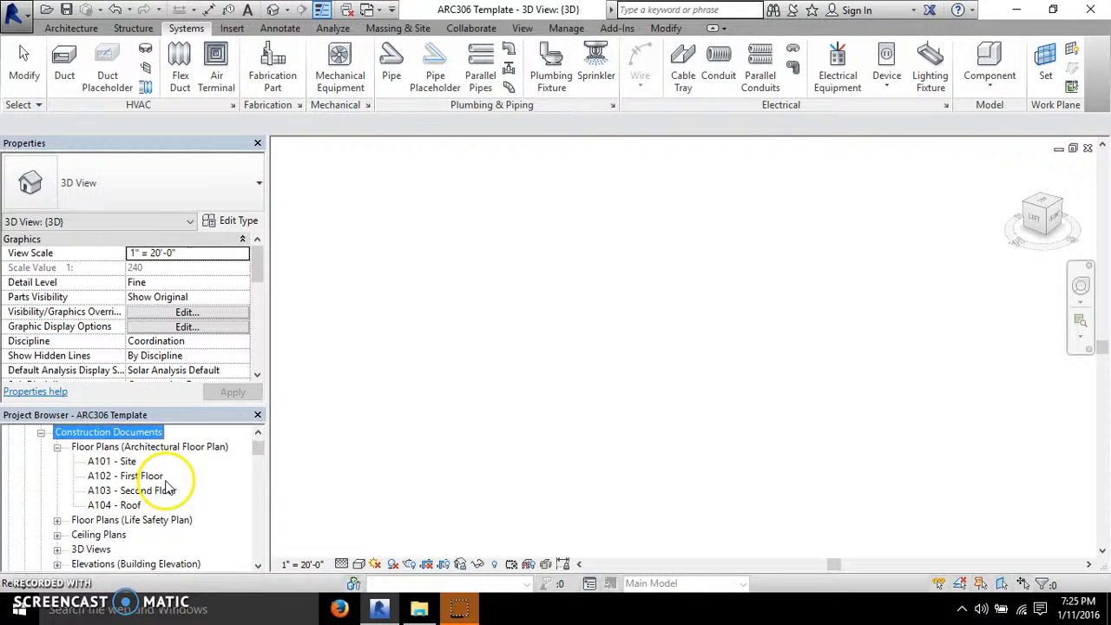
pyautogui.doubleClick(134, 491)
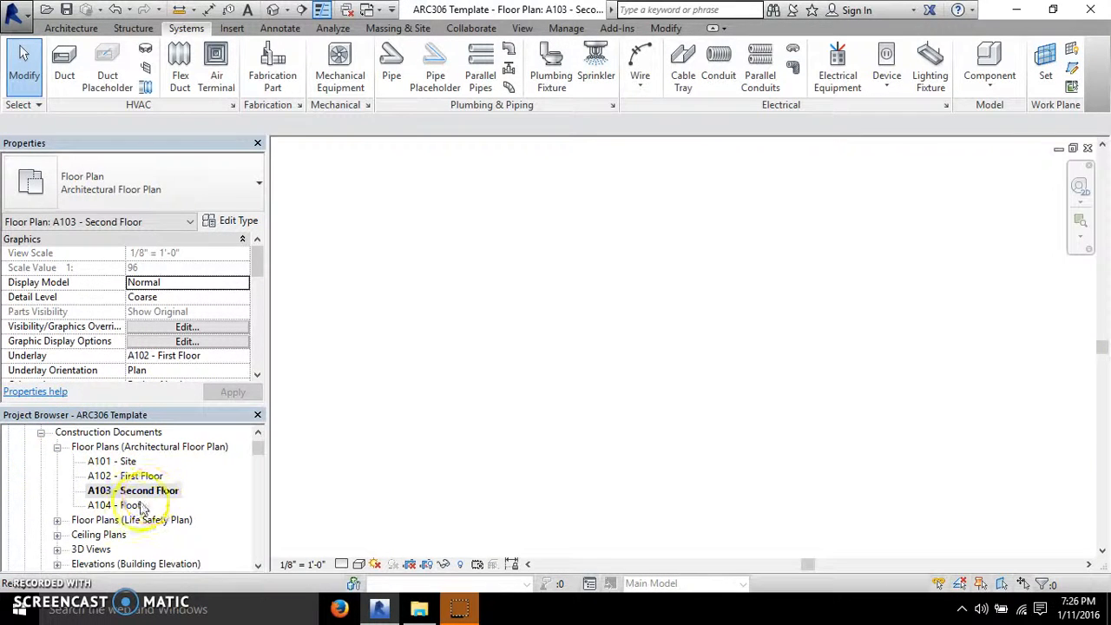
pyautogui.click(121, 505)
pyautogui.click(130, 490)
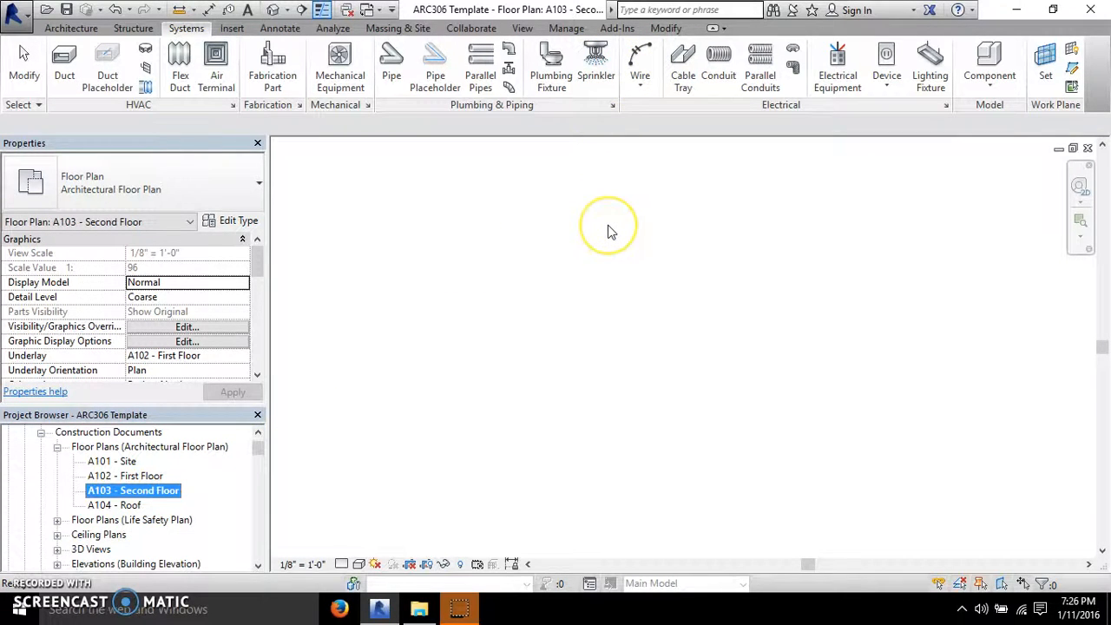
pyautogui.click(363, 89)
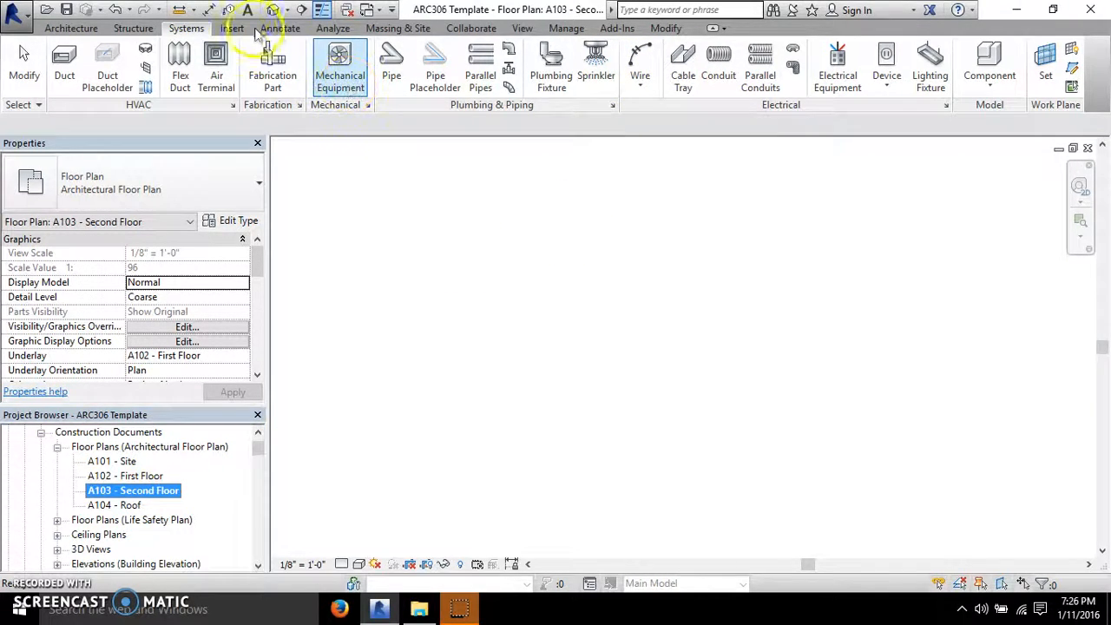
# - Look over the insert tools, examine the file formats available for CAD import, and leave without importing a file
pyautogui.click(232, 28)
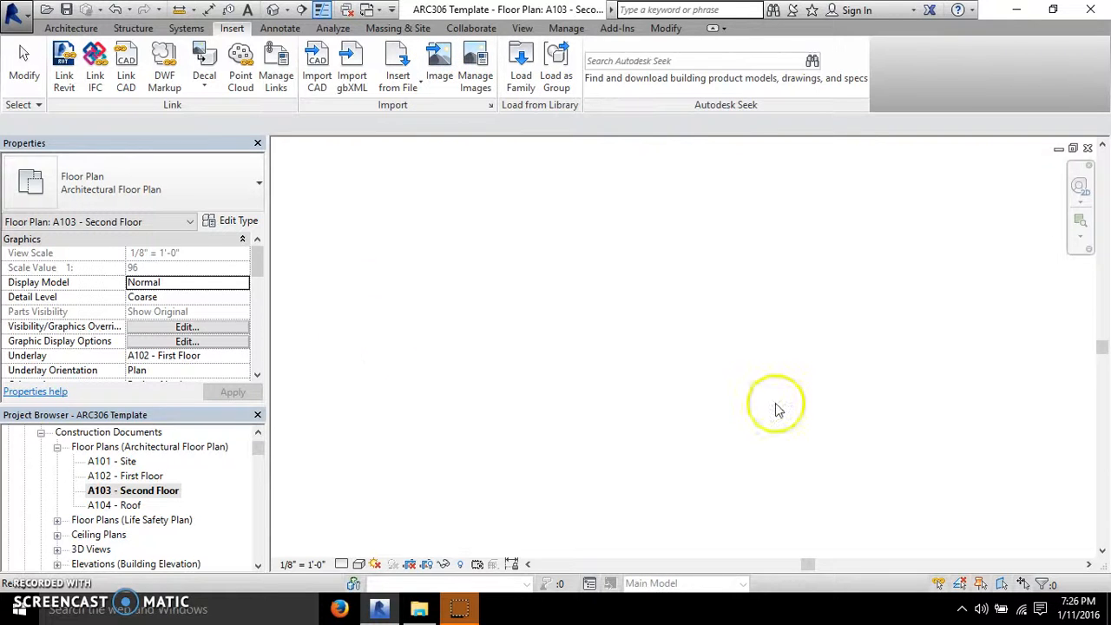
pyautogui.click(319, 77)
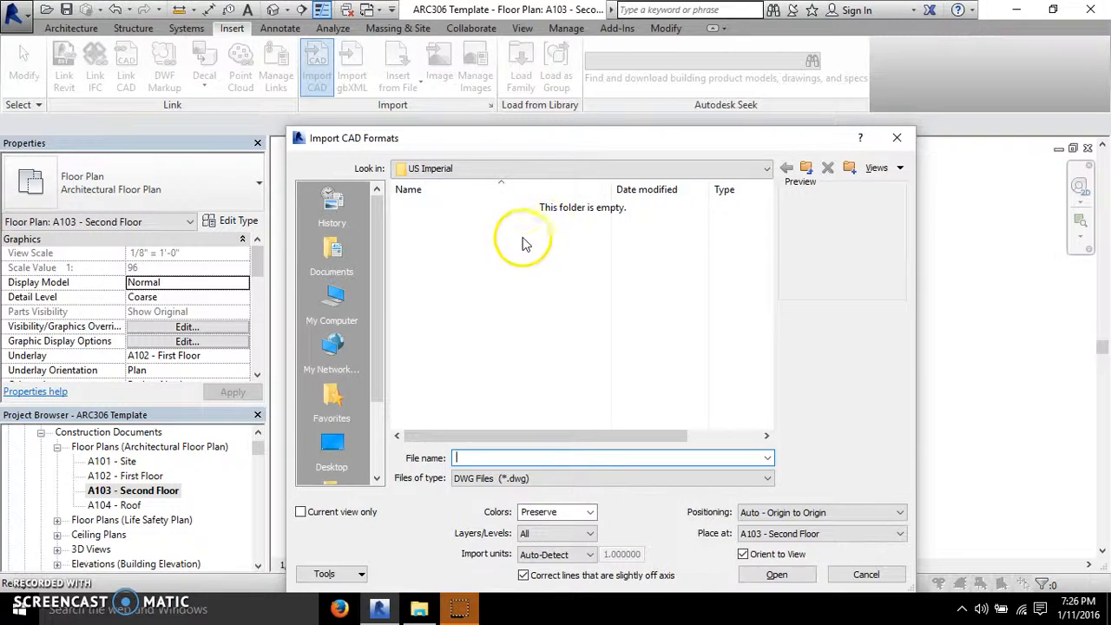
pyautogui.click(500, 478)
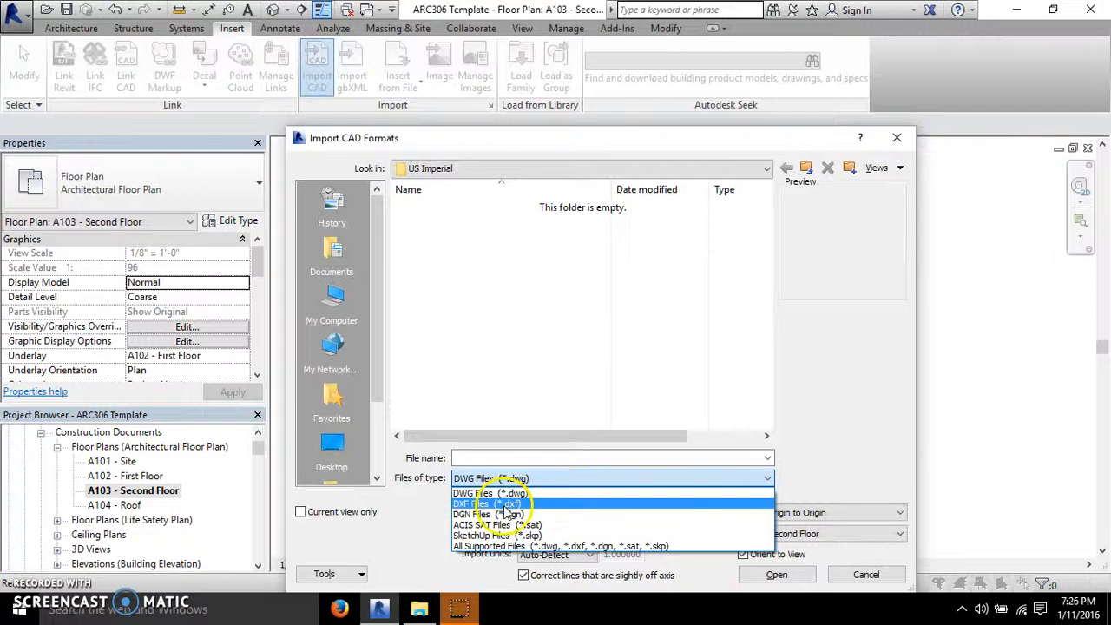
pyautogui.click(797, 368)
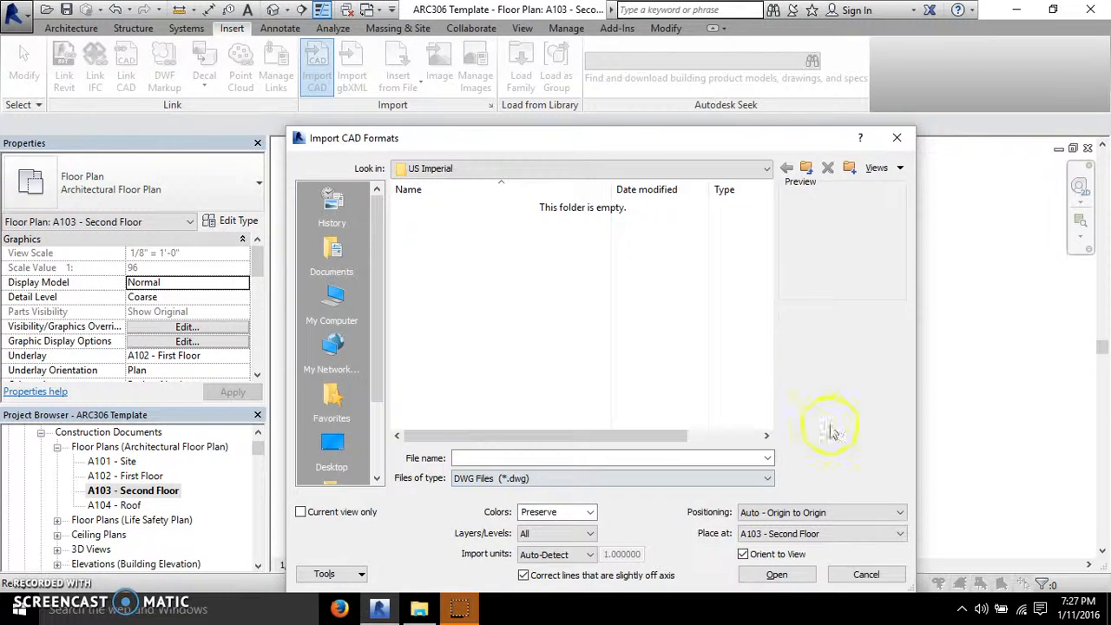
pyautogui.click(864, 574)
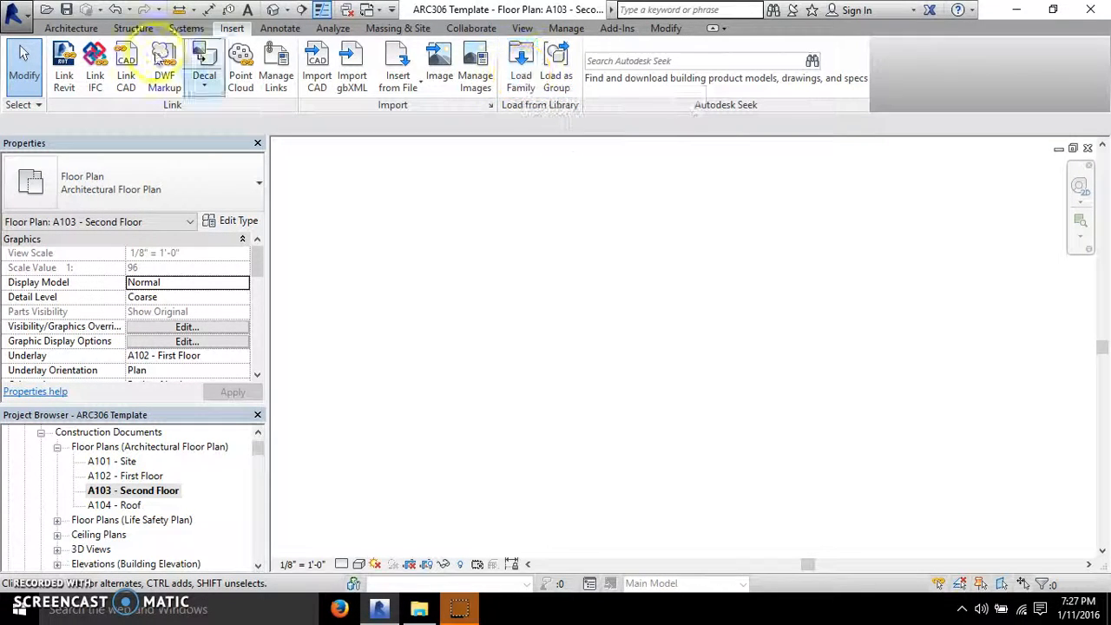
pyautogui.click(65, 29)
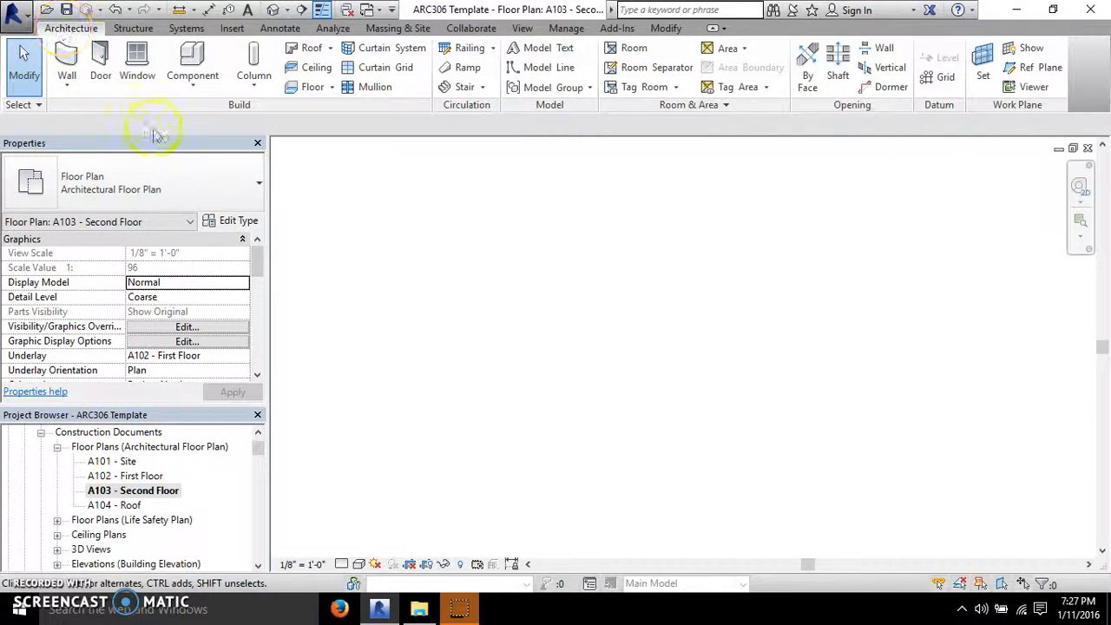
pyautogui.click(189, 57)
pyautogui.click(653, 65)
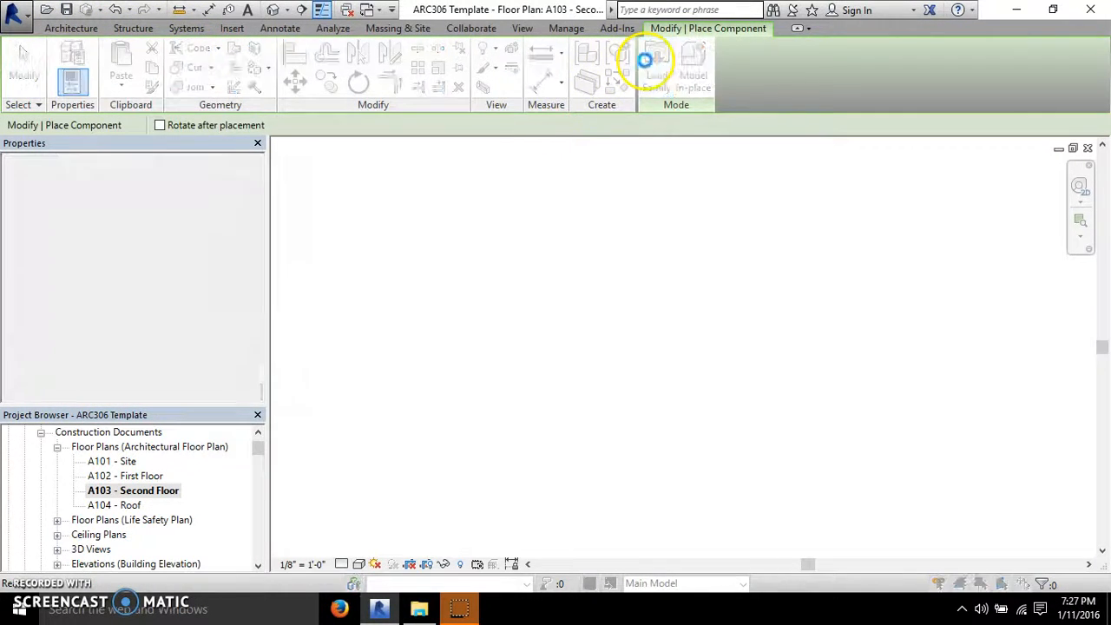
pyautogui.click(809, 66)
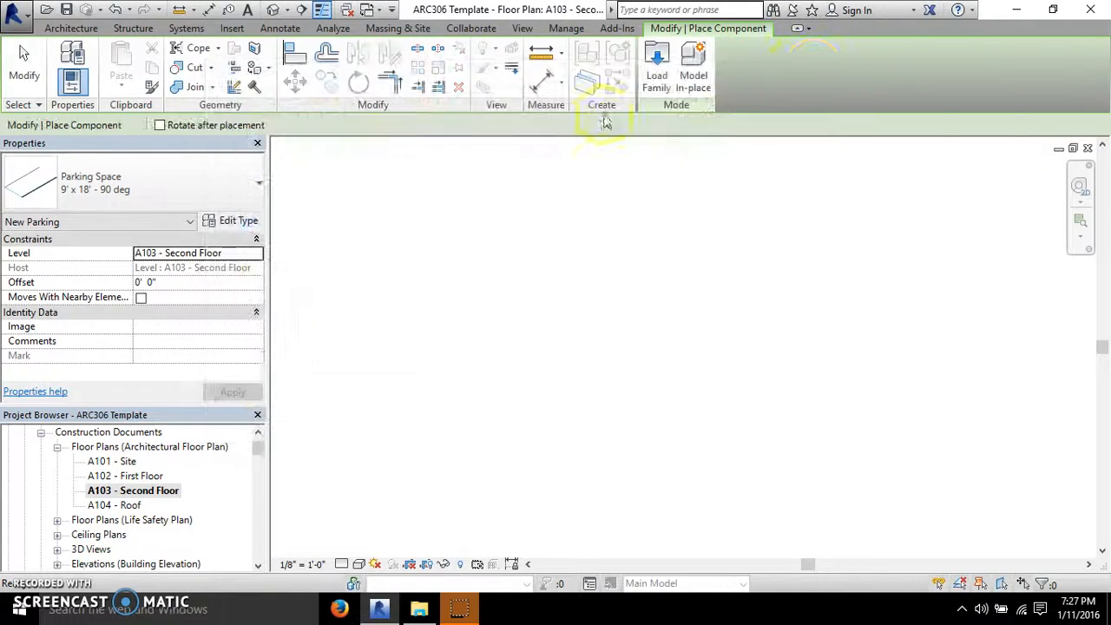
pyautogui.press('Escape')
# - Try to load the C12X30 type of the C-Channel family from the Steel structural framing folder as a component
pyautogui.click(212, 78)
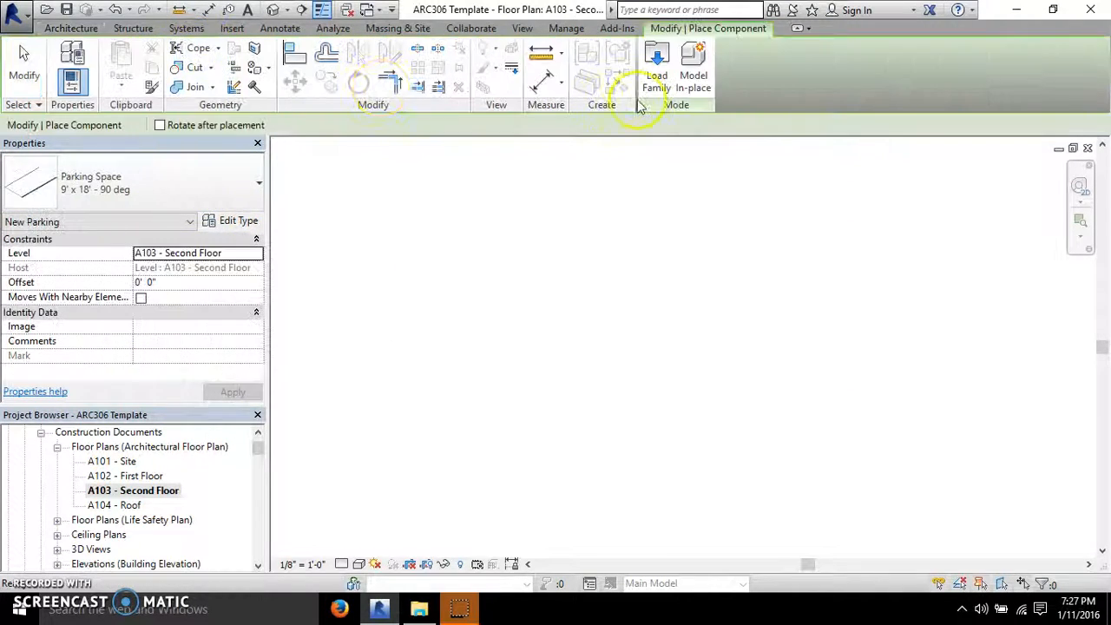
pyautogui.click(650, 77)
pyautogui.scroll(-8, 485, 263)
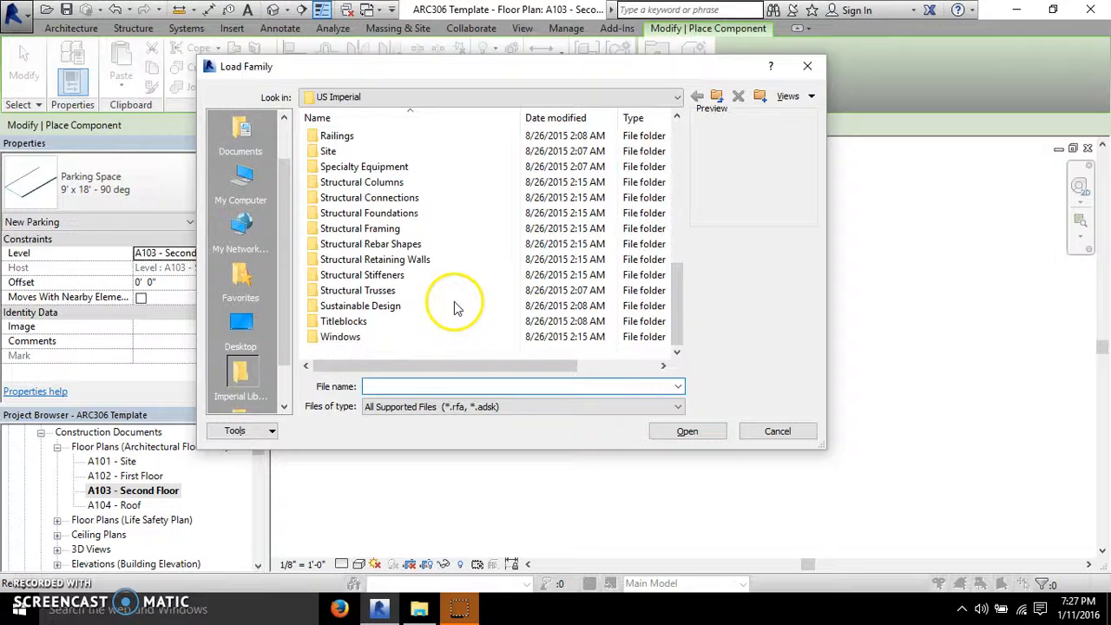
pyautogui.doubleClick(371, 229)
pyautogui.doubleClick(335, 183)
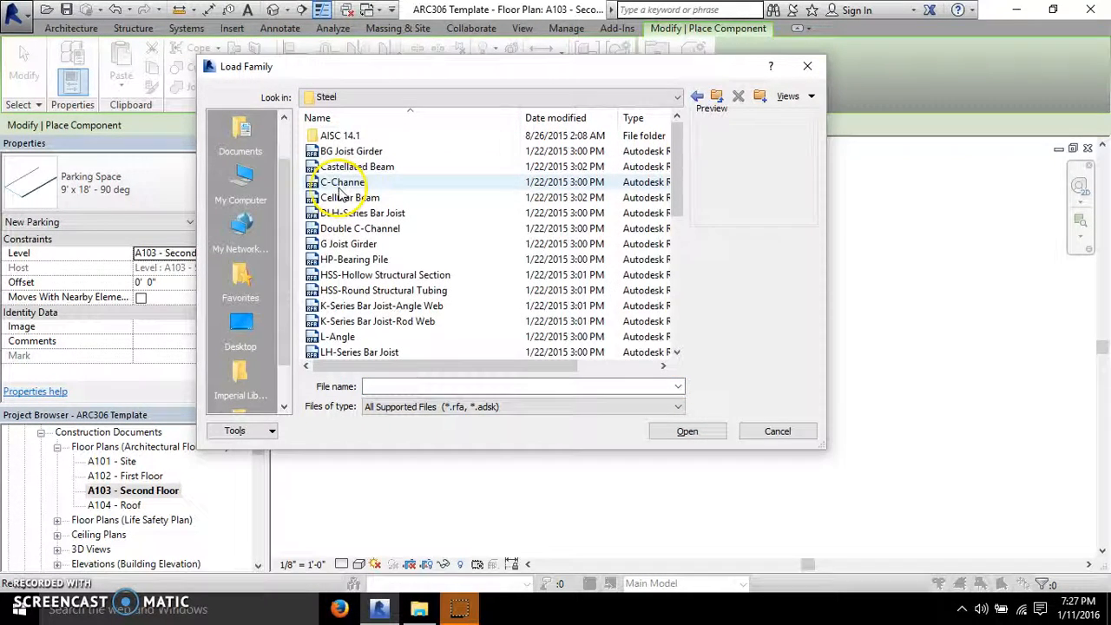
pyautogui.doubleClick(347, 183)
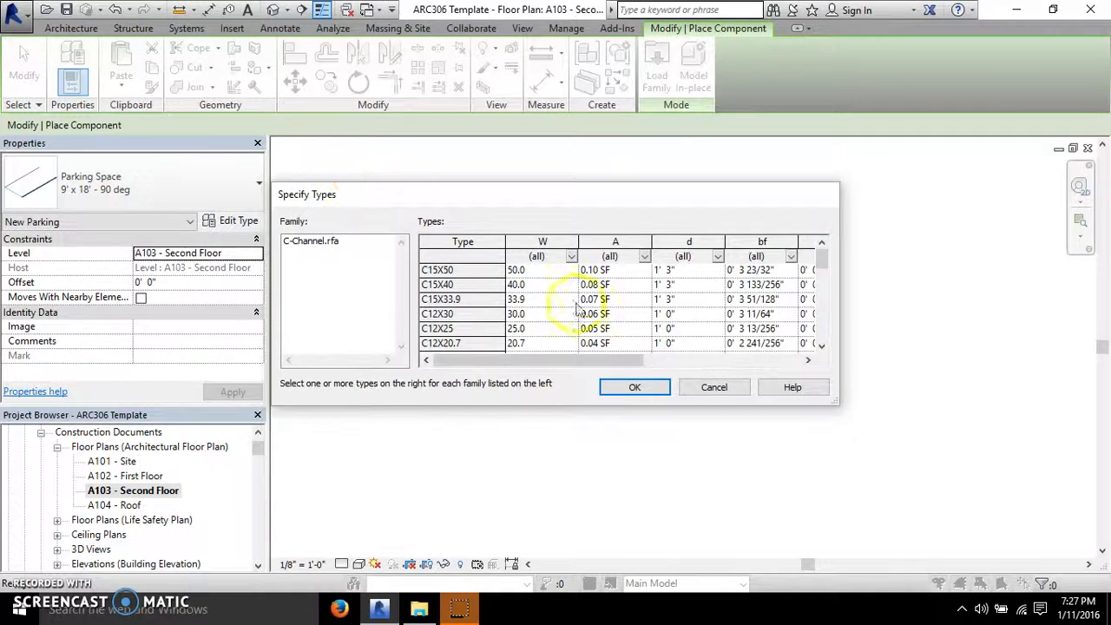
pyautogui.click(459, 314)
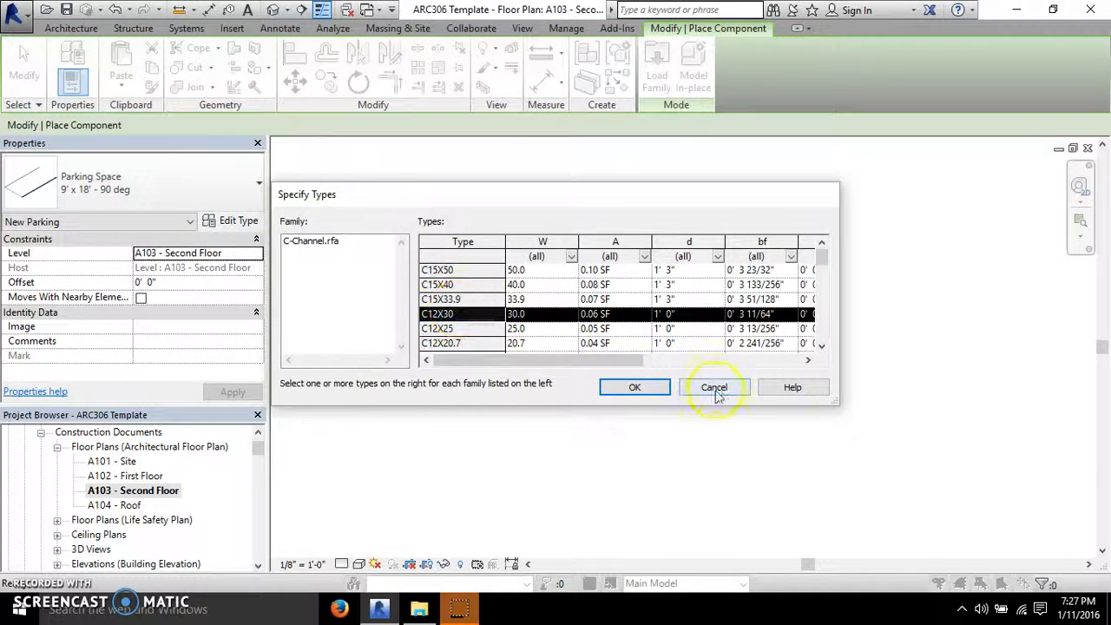
pyautogui.click(638, 387)
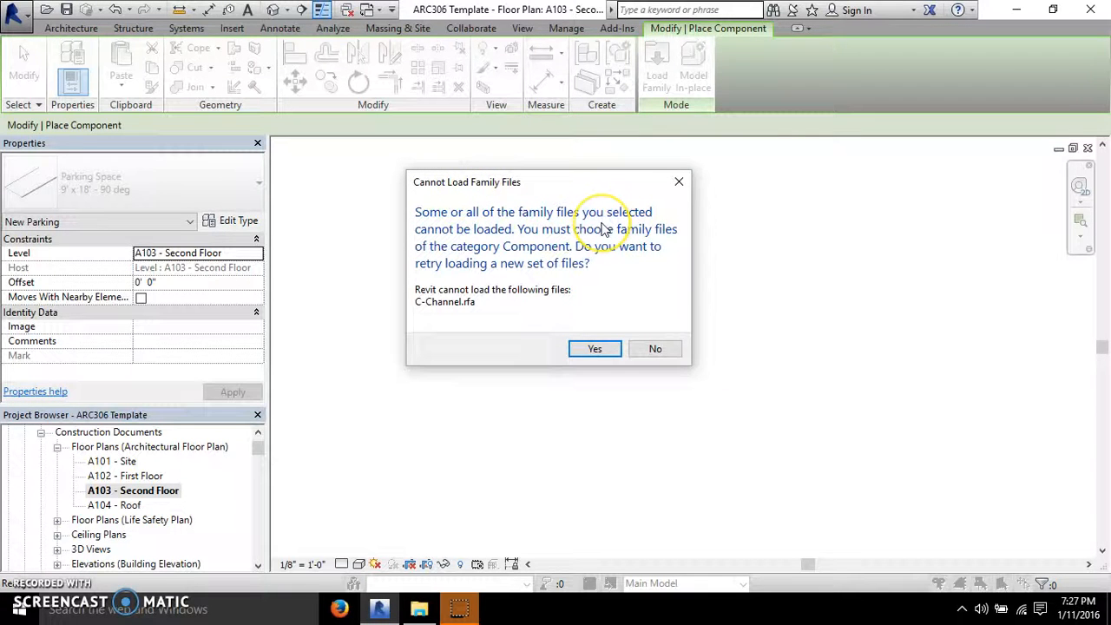
# - Decline retrying the C-Channel load, leave component placement, and look over the structure and architecture tools
pyautogui.click(655, 348)
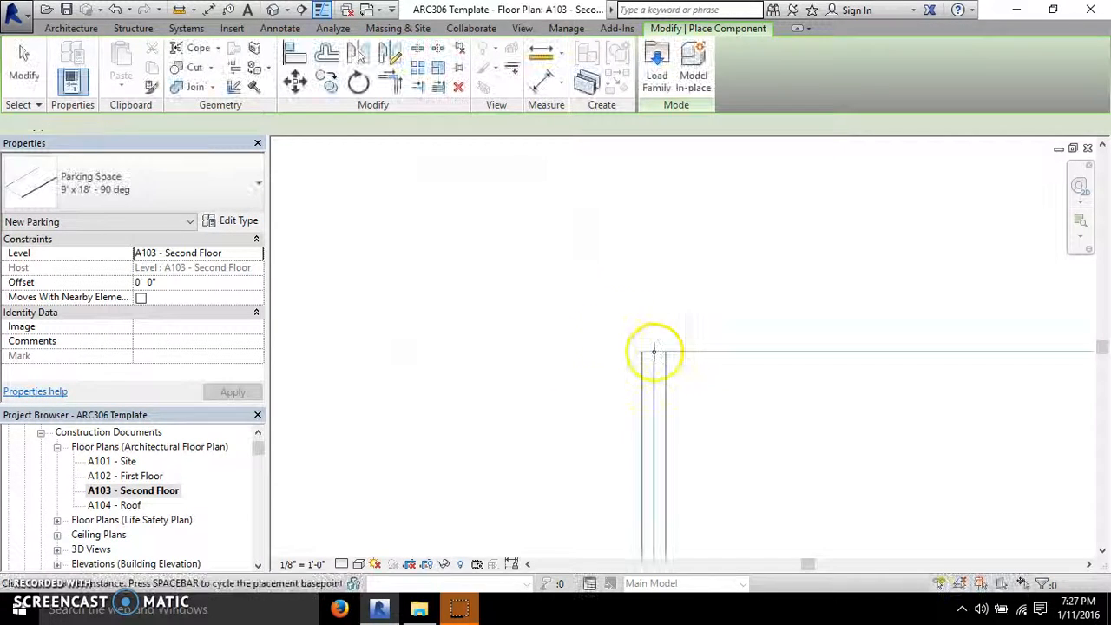
pyautogui.press('Escape')
pyautogui.press('Escape')
pyautogui.click(133, 28)
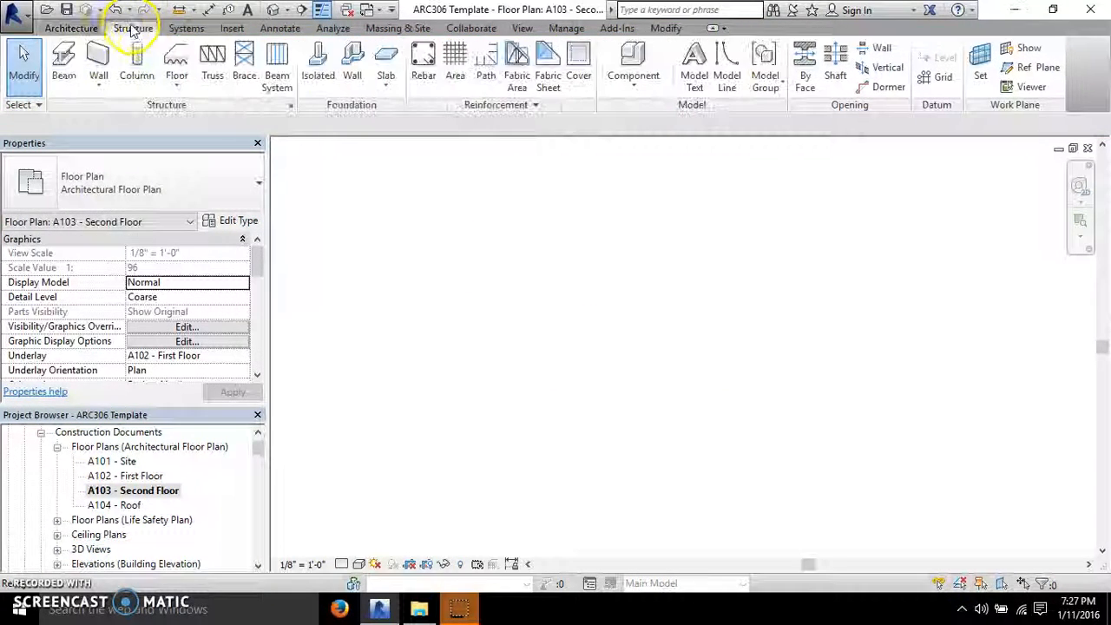
pyautogui.click(64, 57)
pyautogui.press('Escape')
pyautogui.press('Escape')
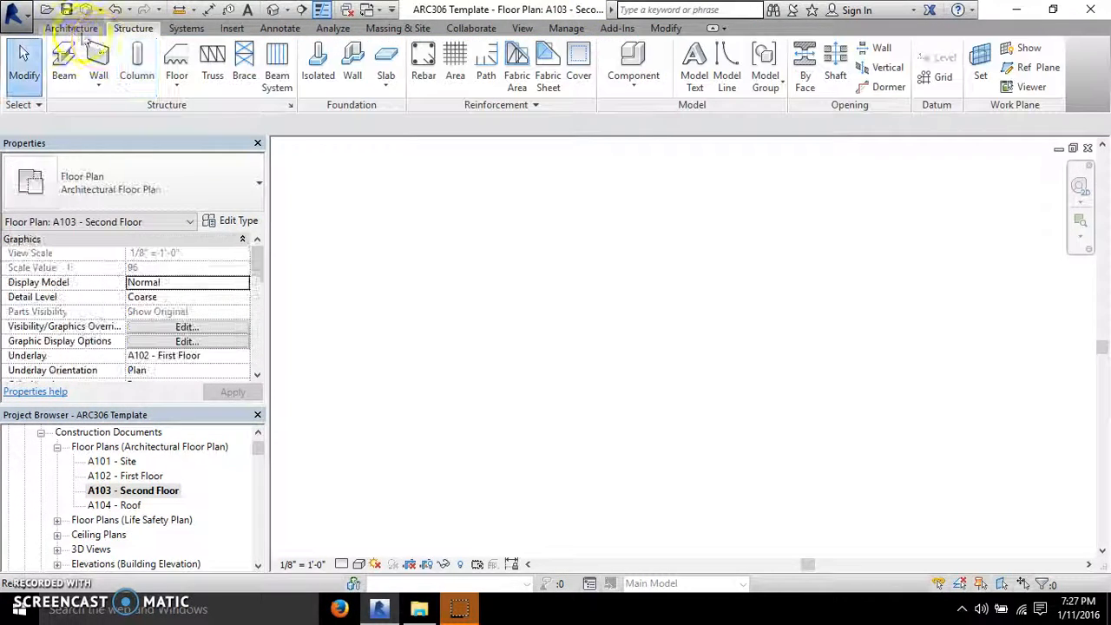
pyautogui.click(72, 28)
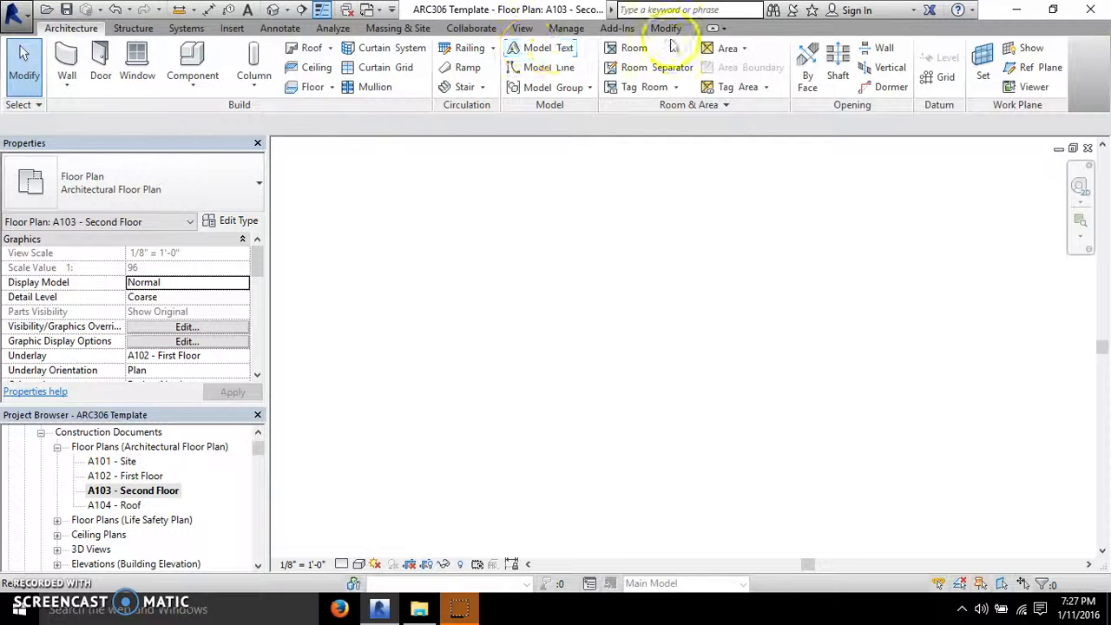
# - Browse the structural folders of the US Imperial family library and leave without loading a family
pyautogui.click(231, 28)
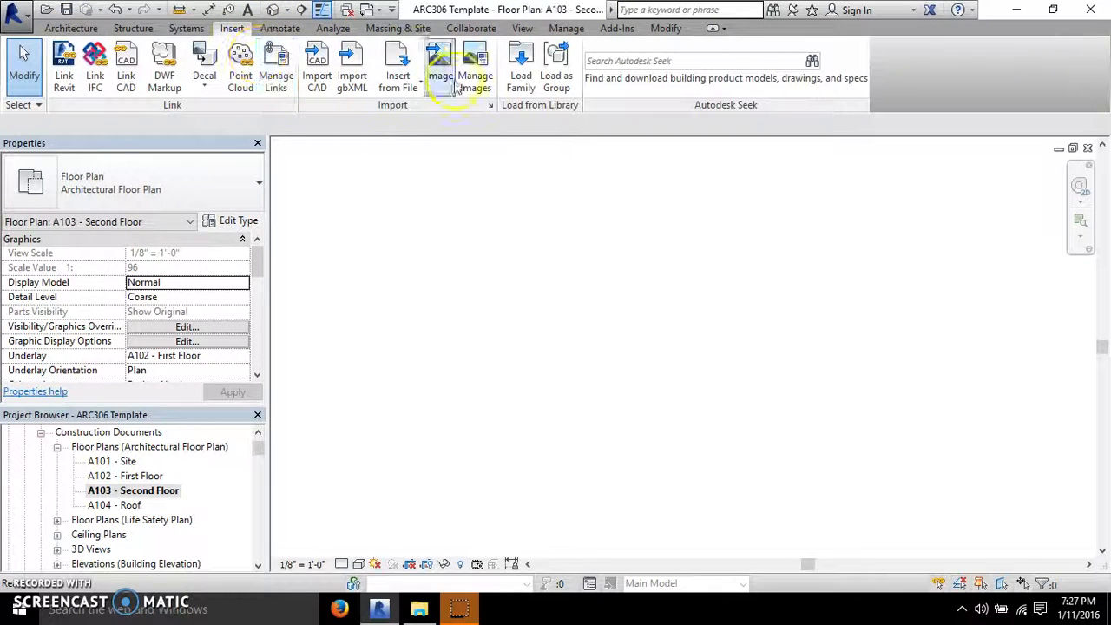
pyautogui.click(521, 76)
pyautogui.scroll(-10, 434, 235)
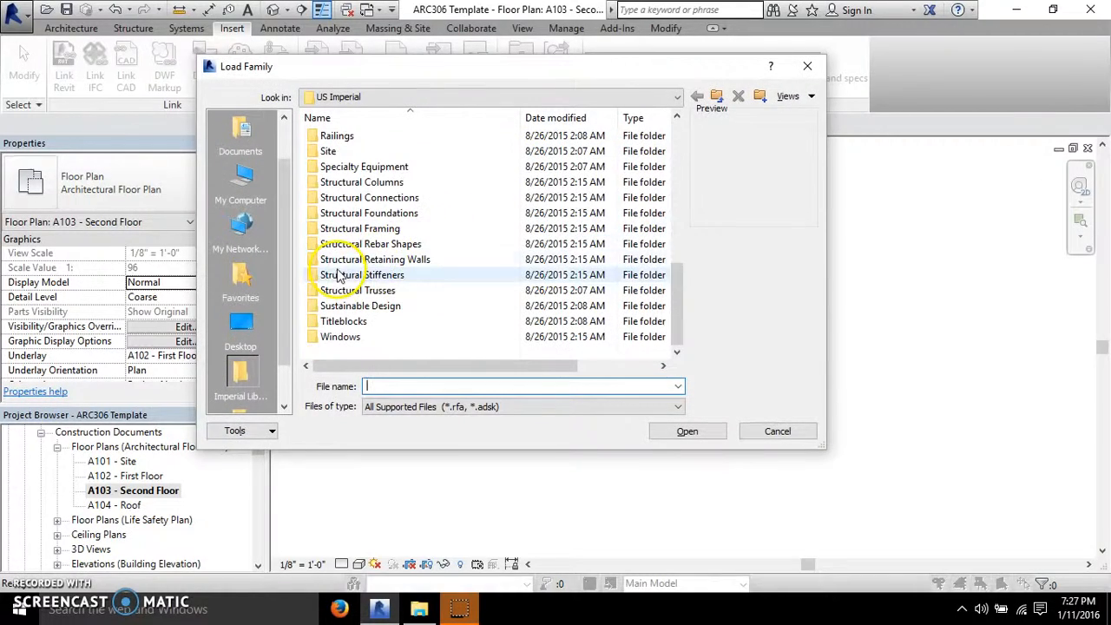
pyautogui.scroll(4, 364, 251)
pyautogui.scroll(-4, 356, 225)
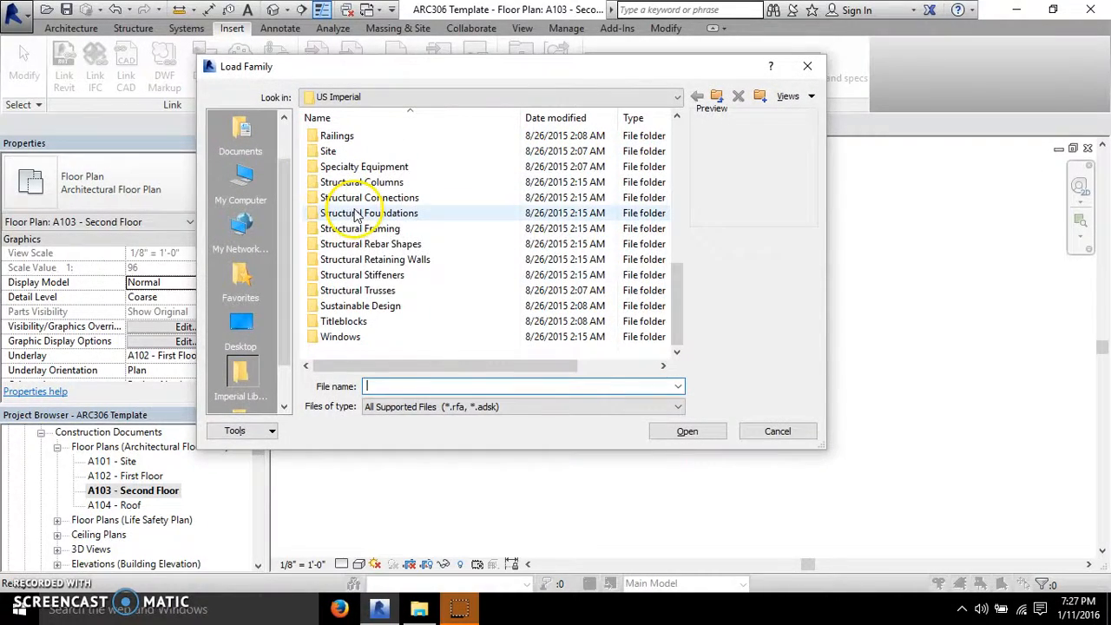
pyautogui.click(806, 67)
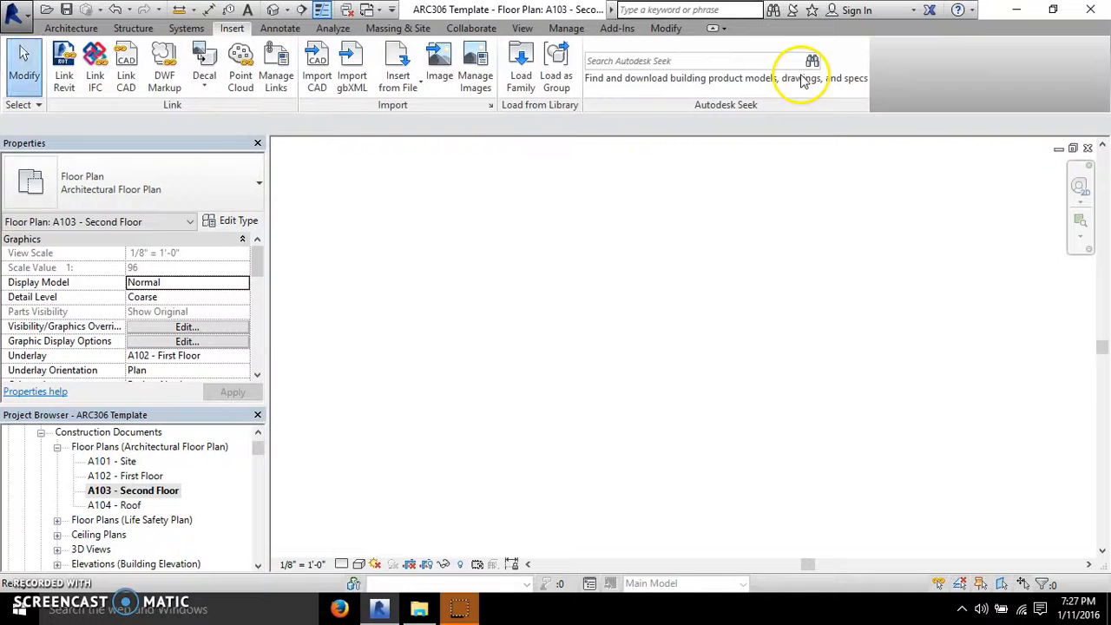
pyautogui.click(520, 60)
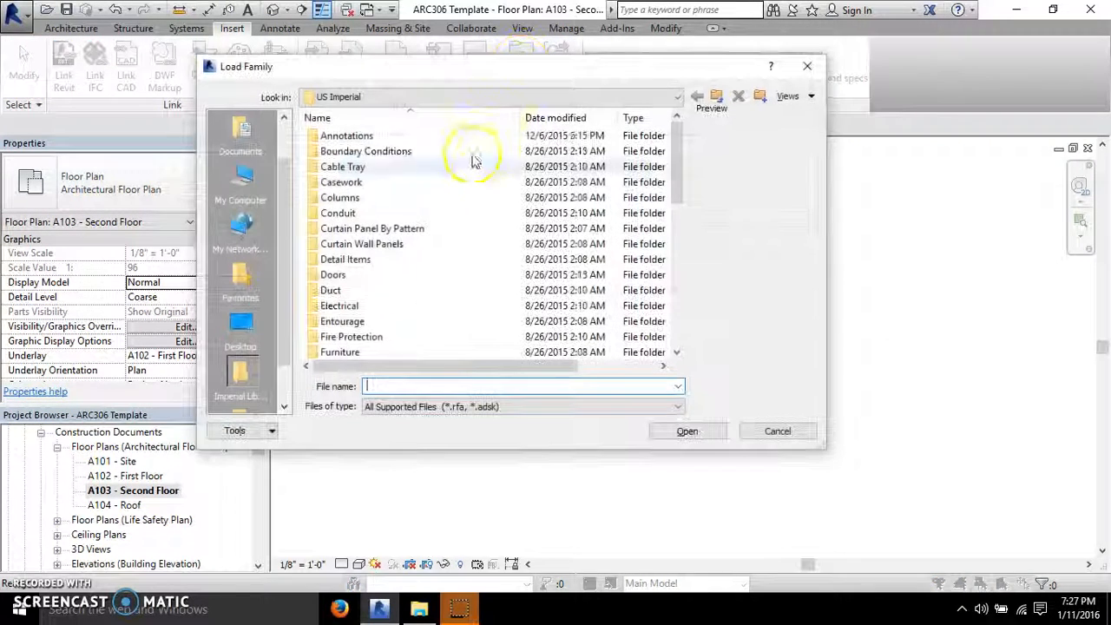
pyautogui.scroll(-10, 434, 217)
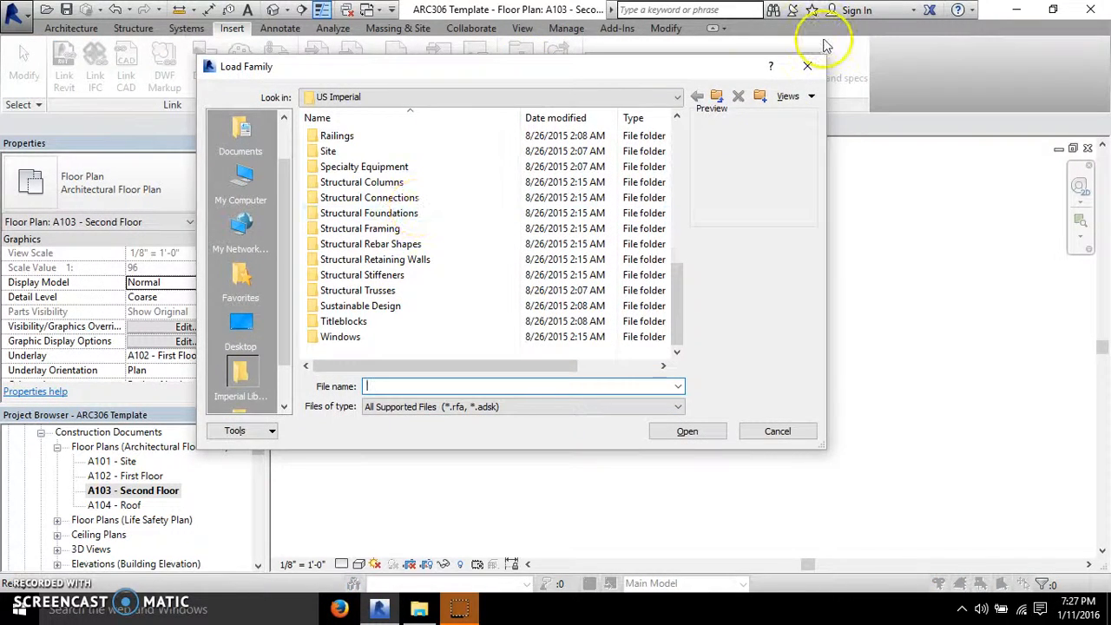
pyautogui.click(806, 66)
# - Start the Beam tool, look at its LL-Double Angle type, and leave without placing a beam
pyautogui.click(133, 29)
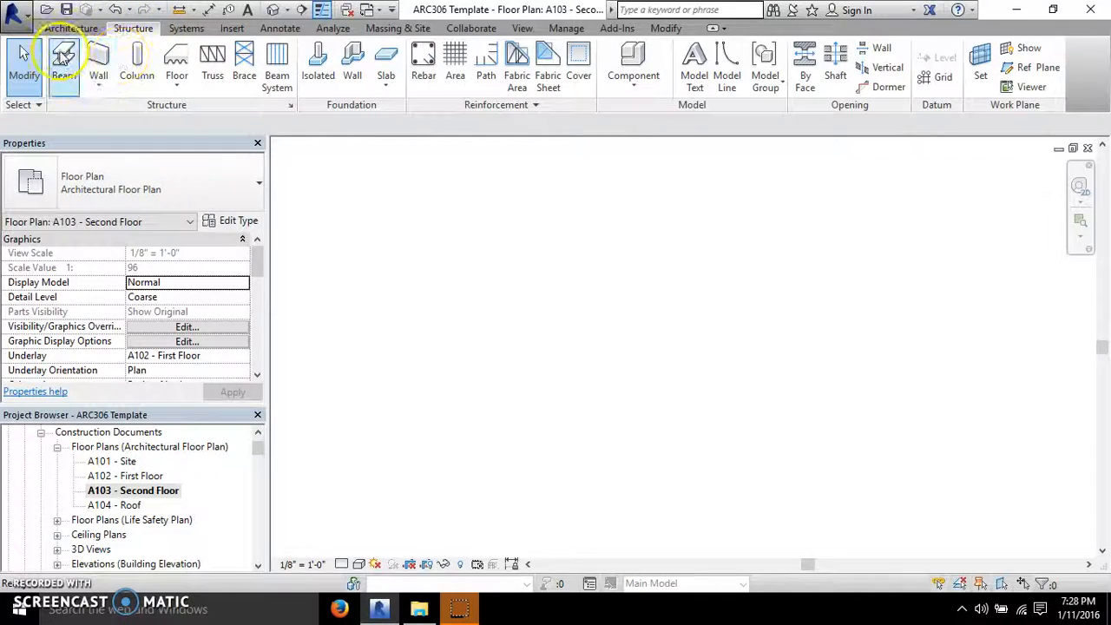
pyautogui.click(64, 59)
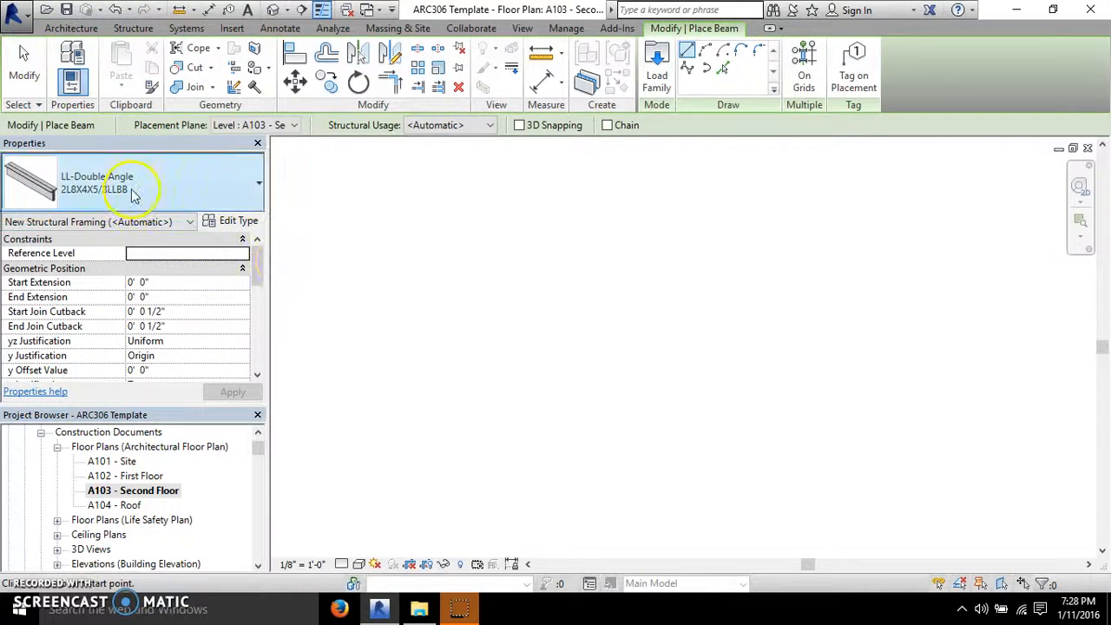
pyautogui.press('Escape')
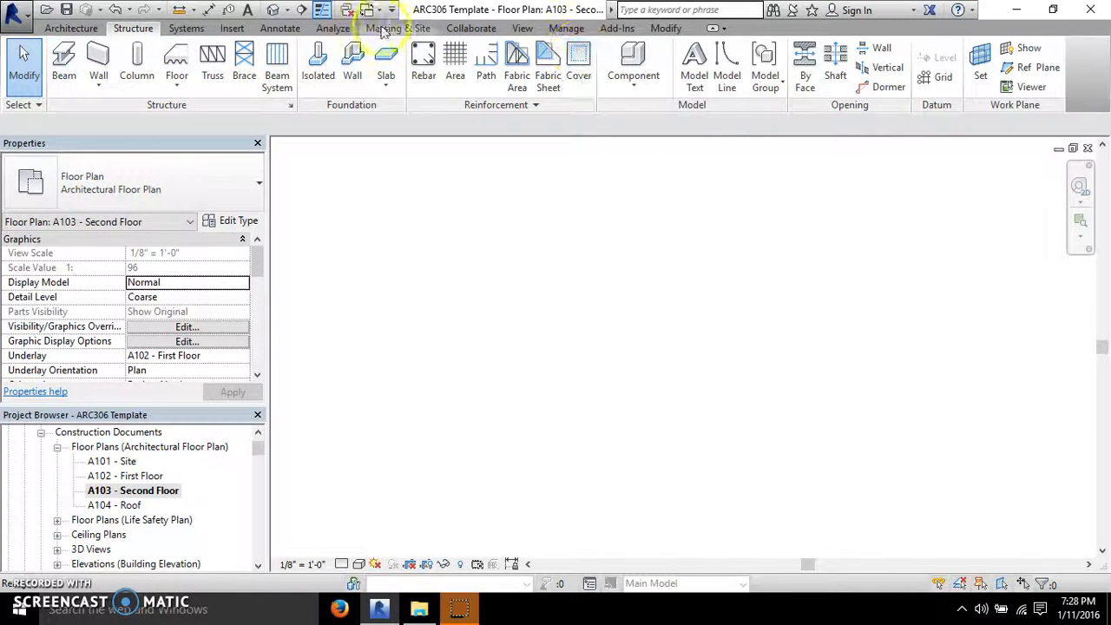
pyautogui.click(231, 28)
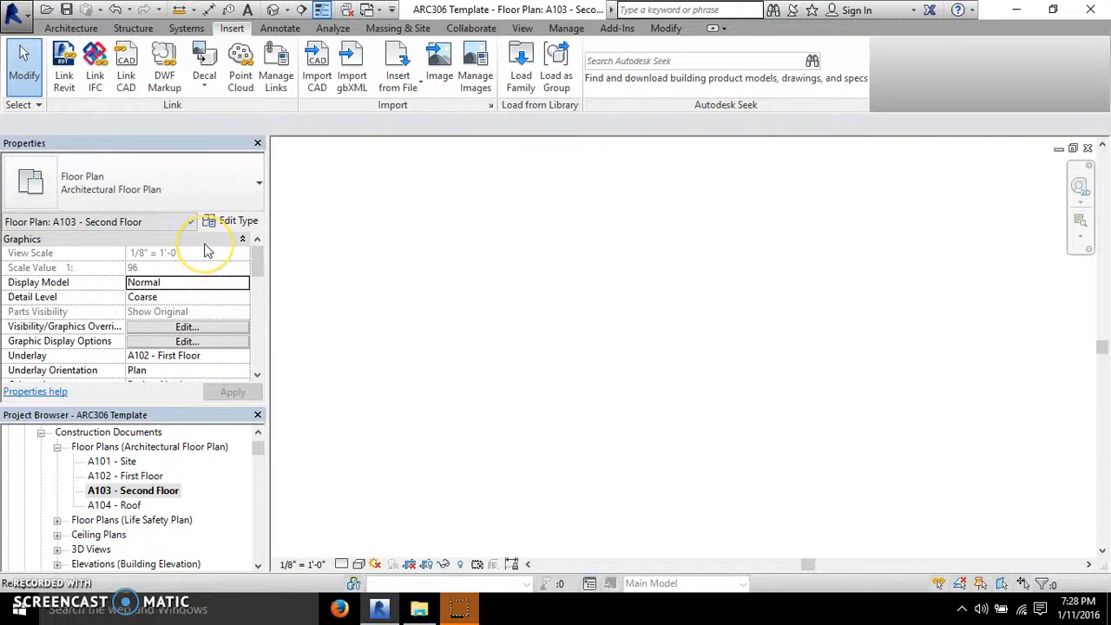
# - Place a 1/4" text note containing a first name on the A103 - Second Floor plan
pyautogui.click(282, 28)
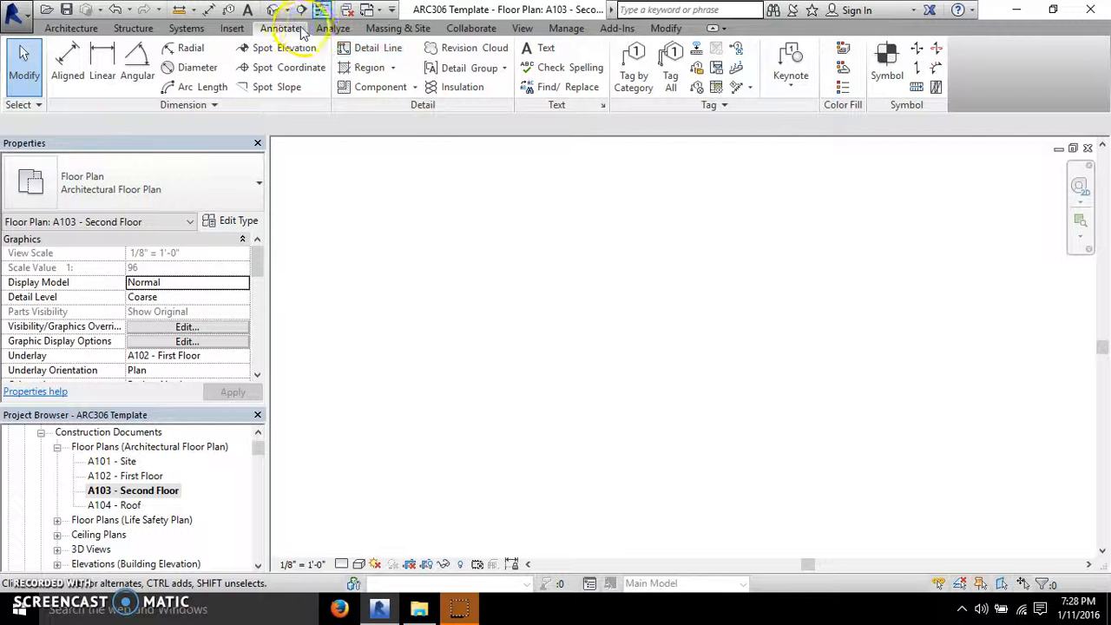
pyautogui.click(248, 10)
pyautogui.click(512, 317)
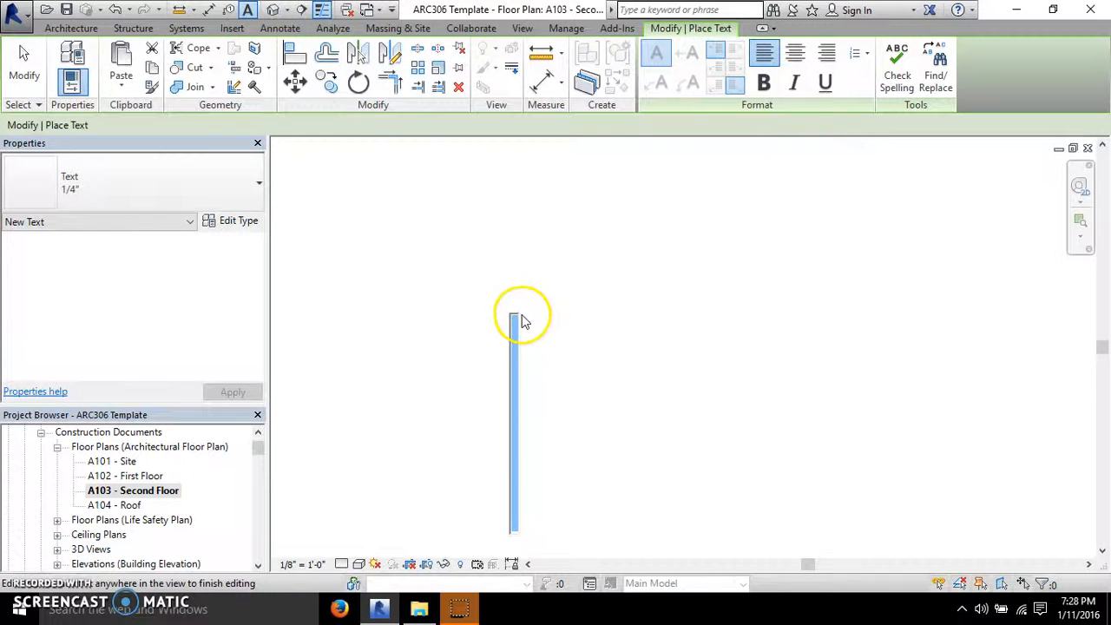
pyautogui.write('josh')
pyautogui.click(482, 267)
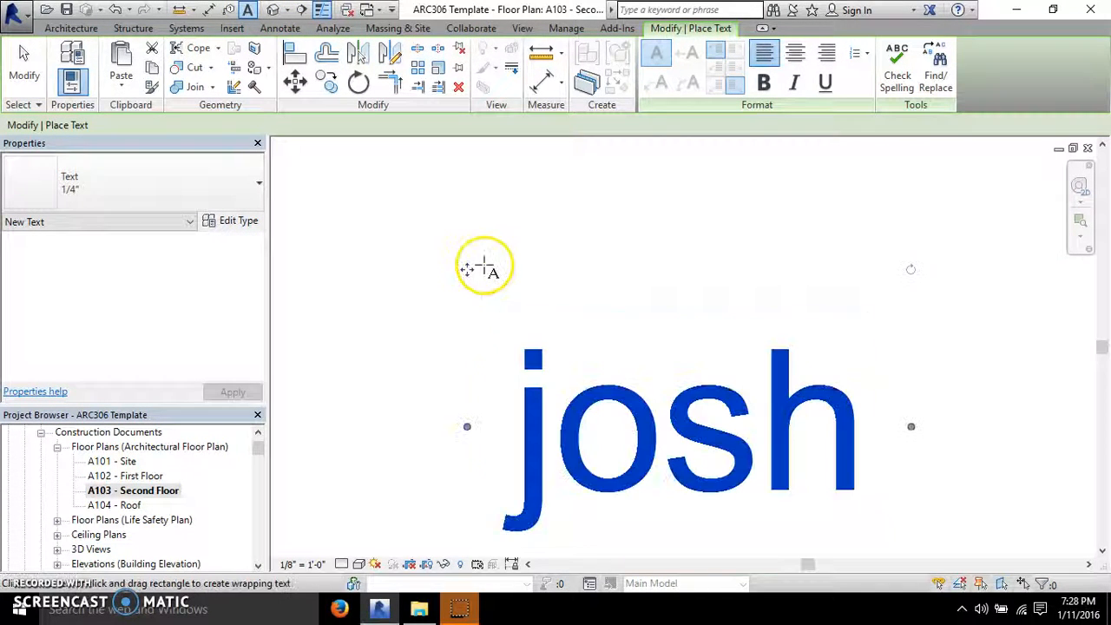
pyautogui.press('Escape')
pyautogui.scroll(-3, 456, 334)
pyautogui.press('Escape')
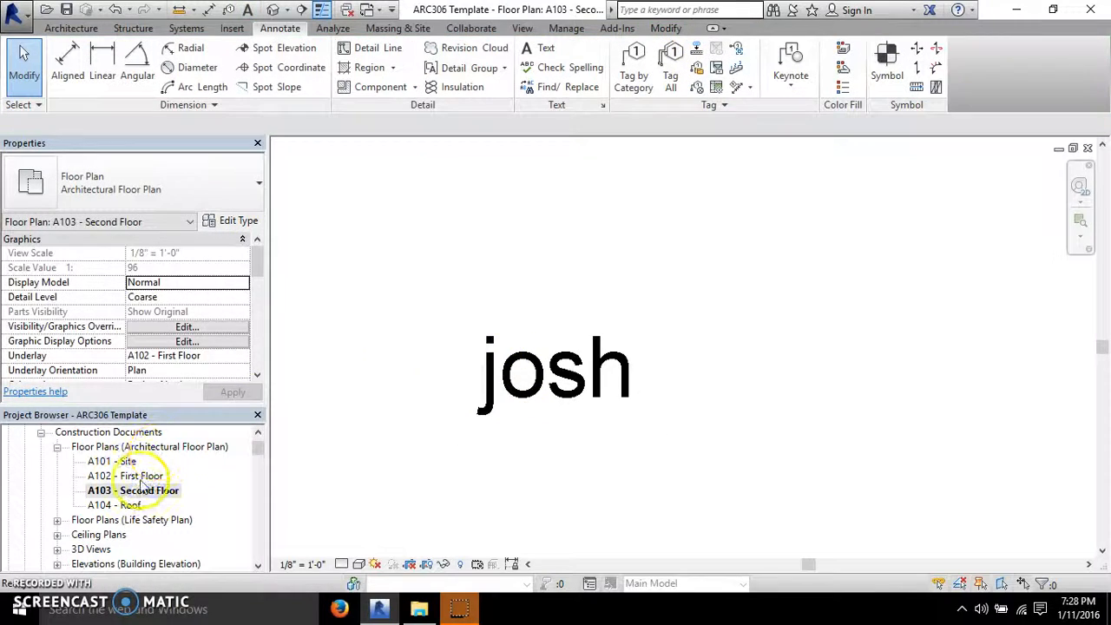
# - Check whether the text note appears on the A102 - First Floor plan and return to A103 - Second Floor
pyautogui.click(535, 330)
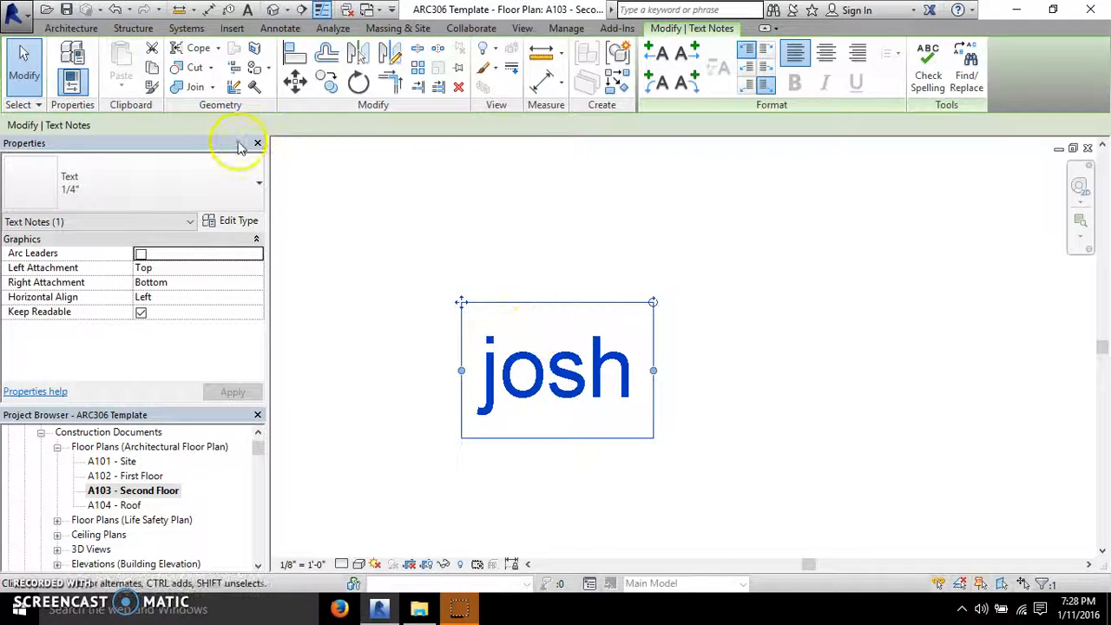
pyautogui.click(285, 182)
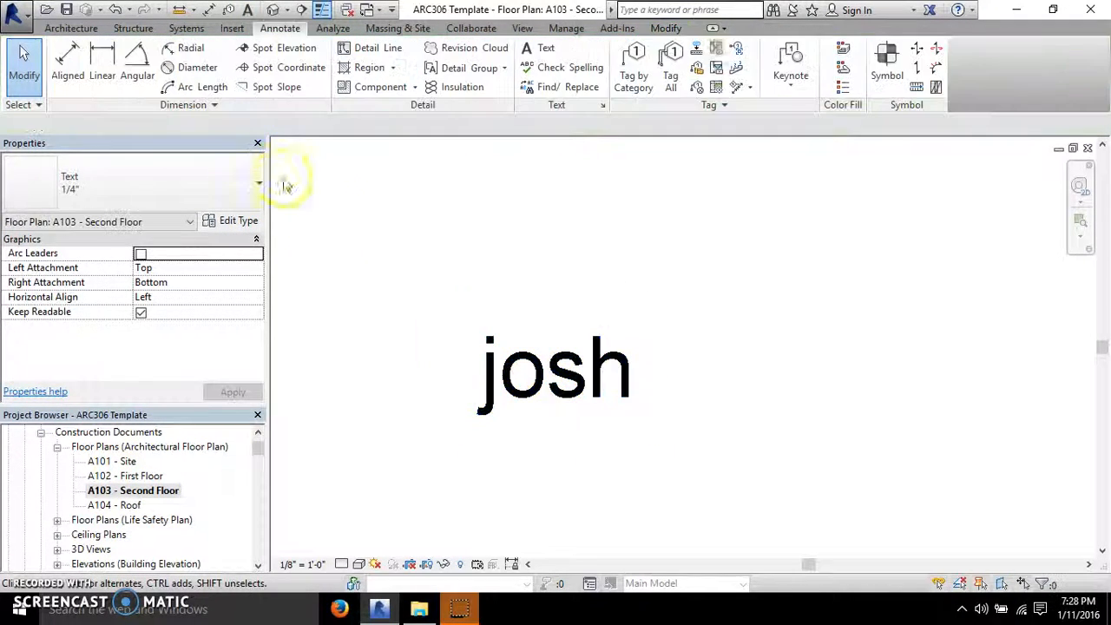
pyautogui.doubleClick(143, 475)
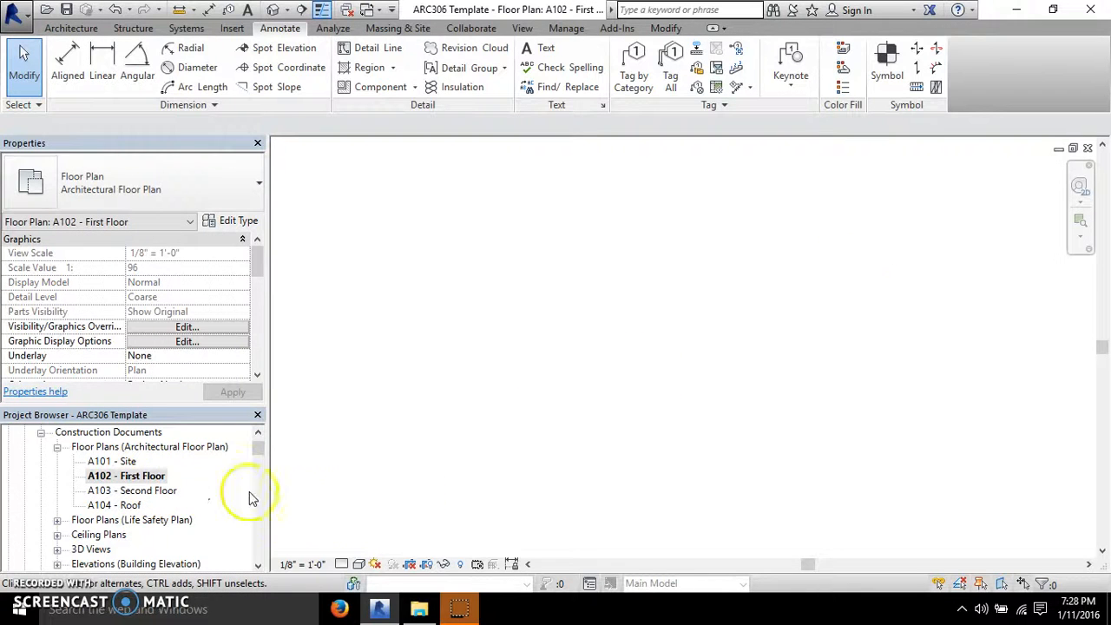
pyautogui.doubleClick(130, 490)
# - Copy the text note, paste it aligned to the A102 - First Floor view, and open that plan to check it
pyautogui.click(564, 369)
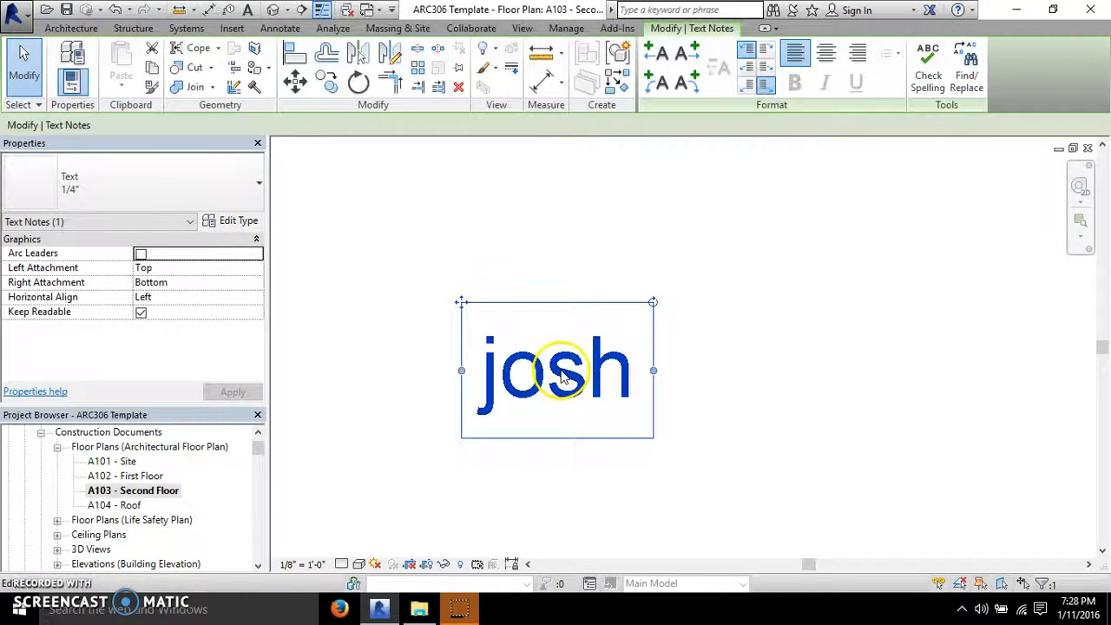
pyautogui.click(152, 68)
pyautogui.click(120, 85)
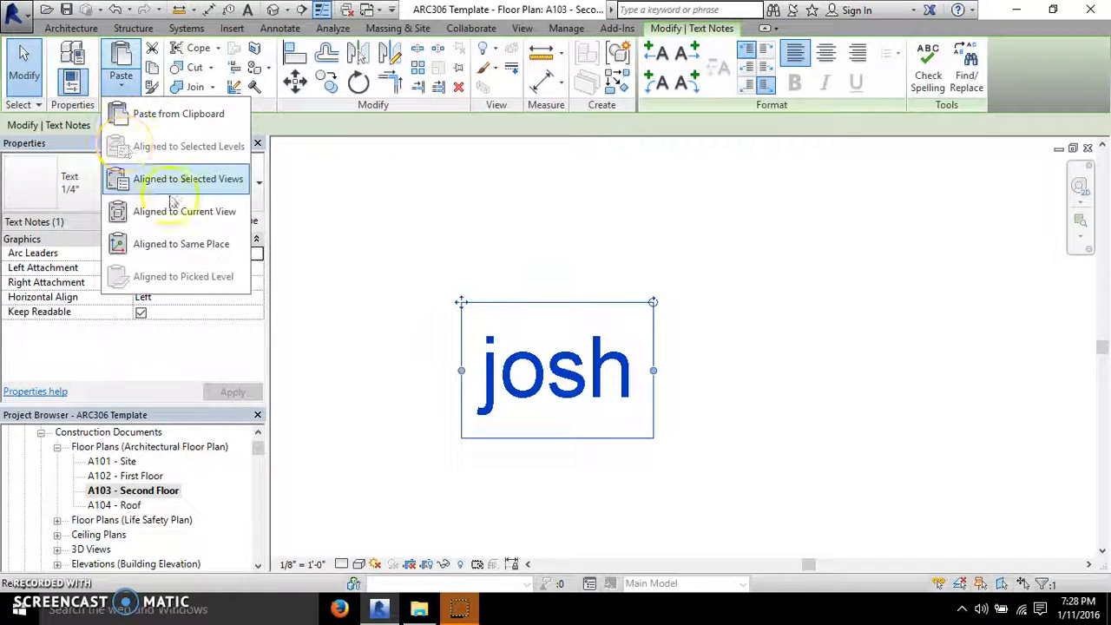
pyautogui.click(215, 180)
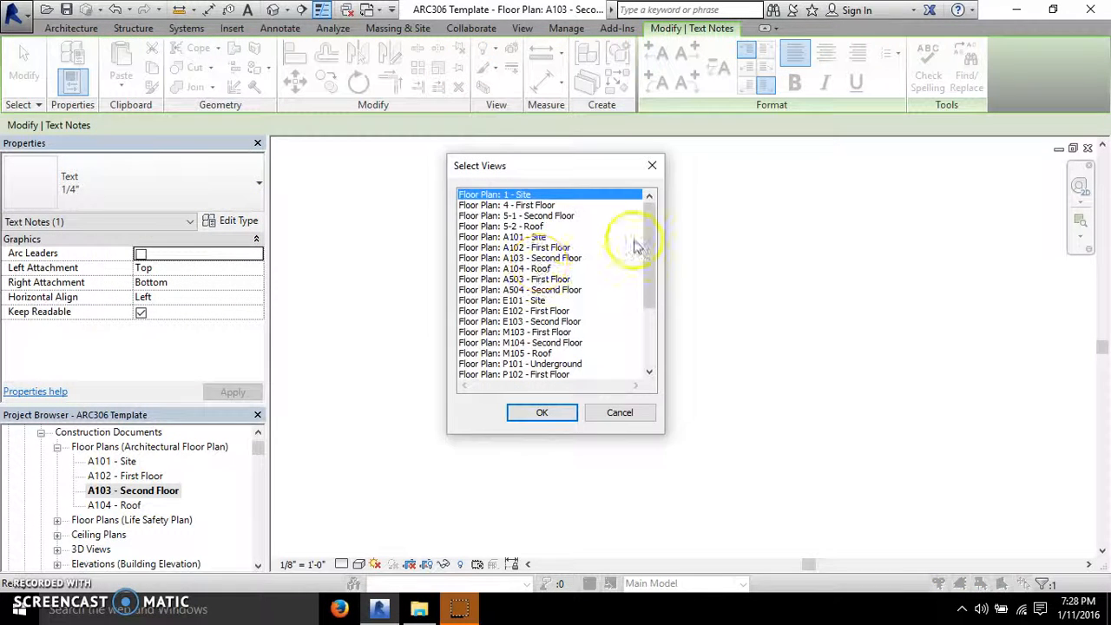
pyautogui.click(551, 248)
pyautogui.click(544, 412)
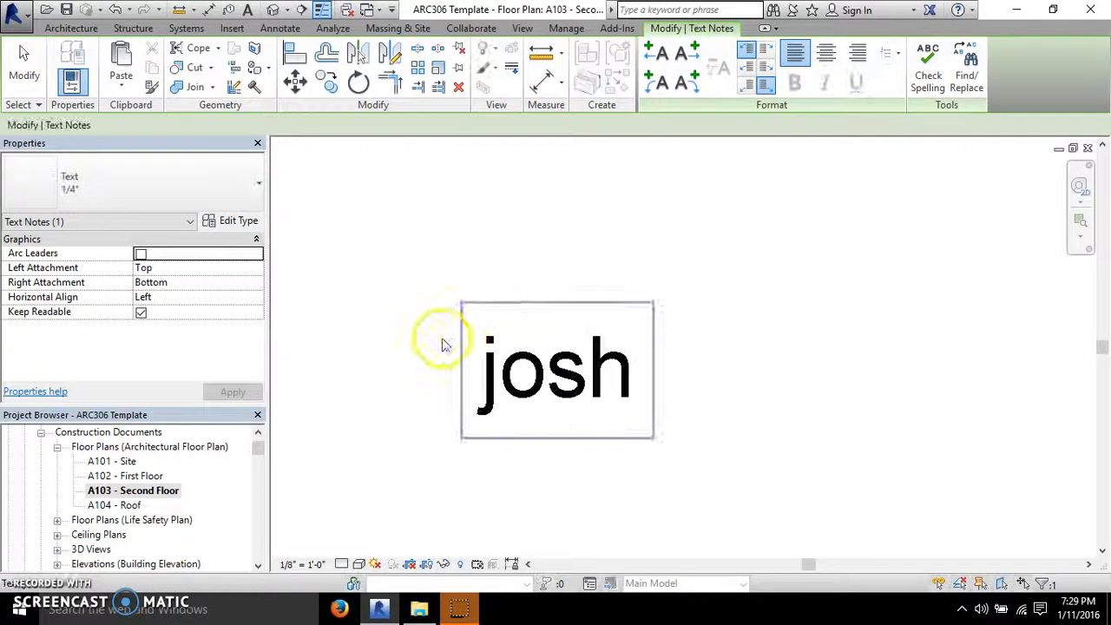
pyautogui.click(125, 476)
pyautogui.doubleClick(126, 476)
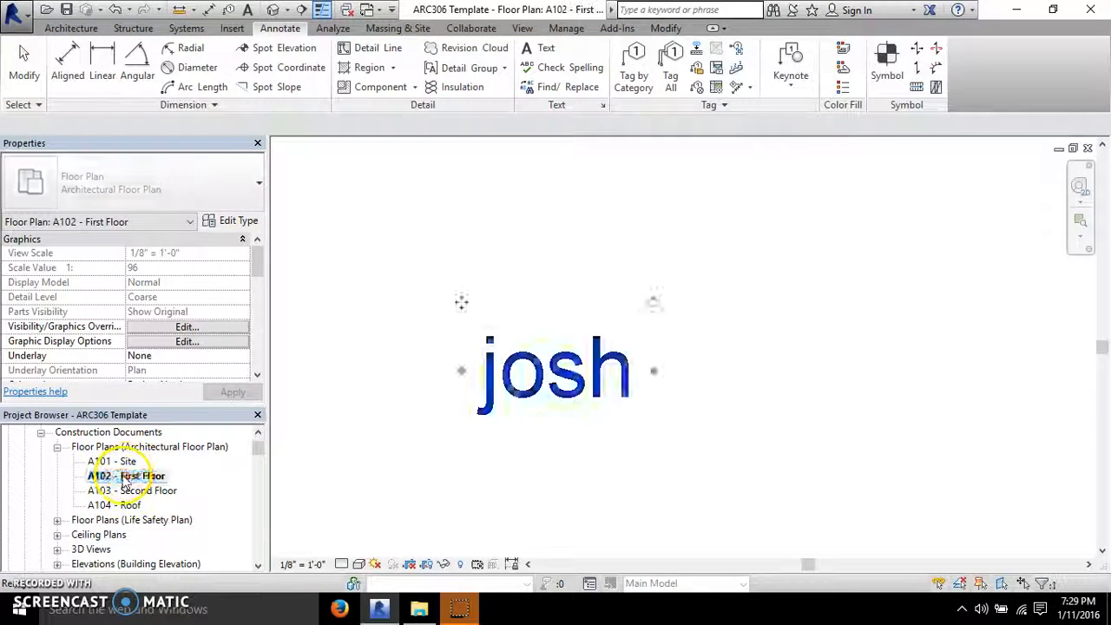
# - Delete the text note from both the A103 - Second Floor and A102 - First Floor plans
pyautogui.doubleClick(132, 490)
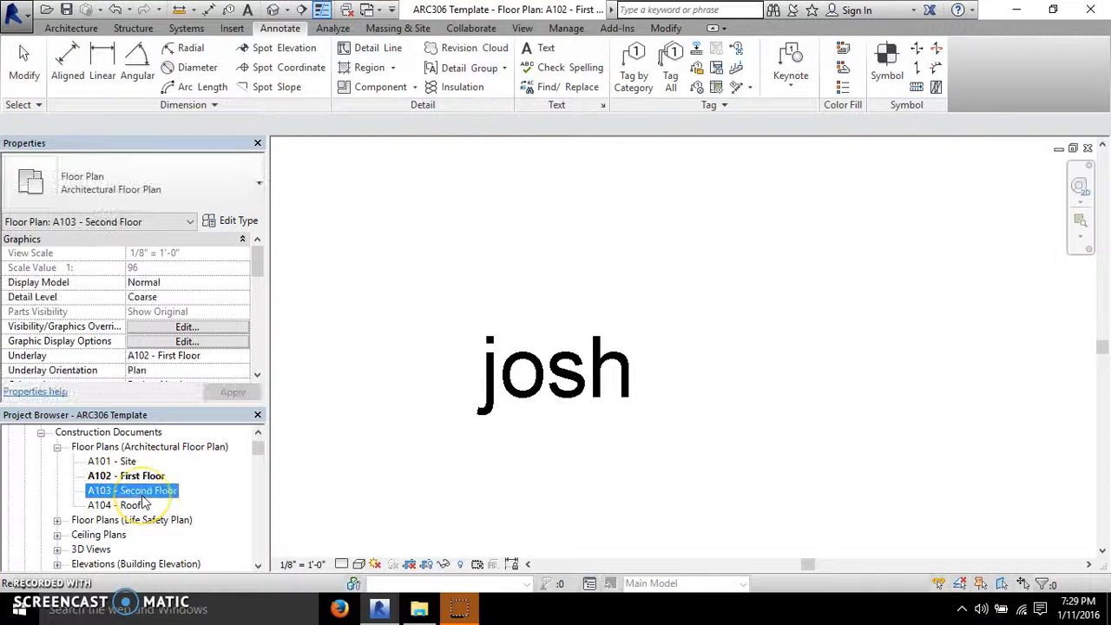
pyautogui.click(510, 388)
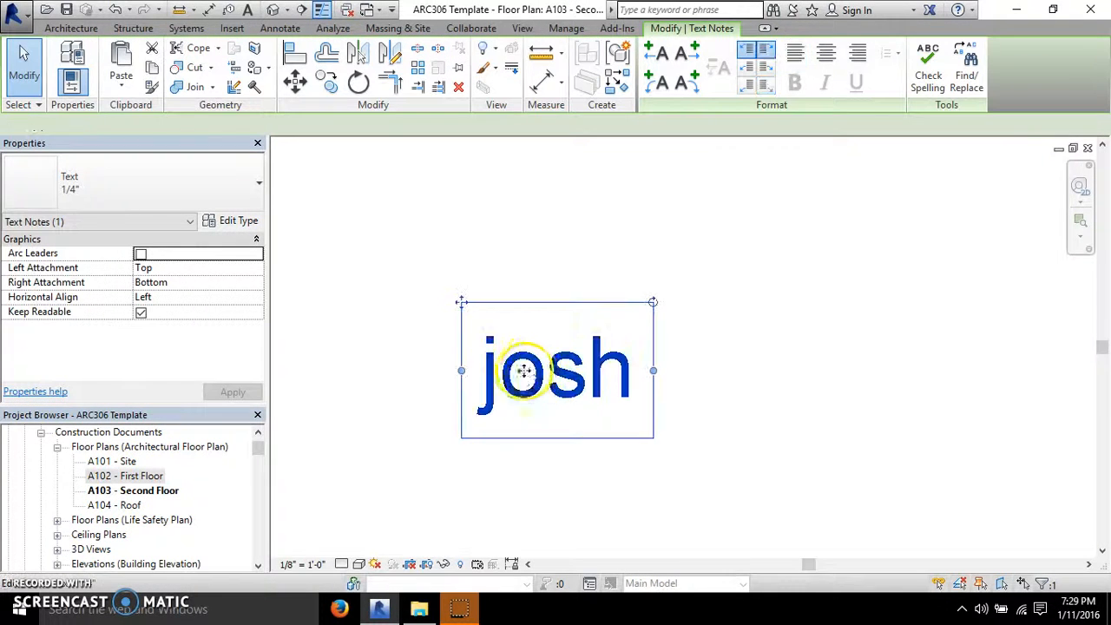
pyautogui.press('Delete')
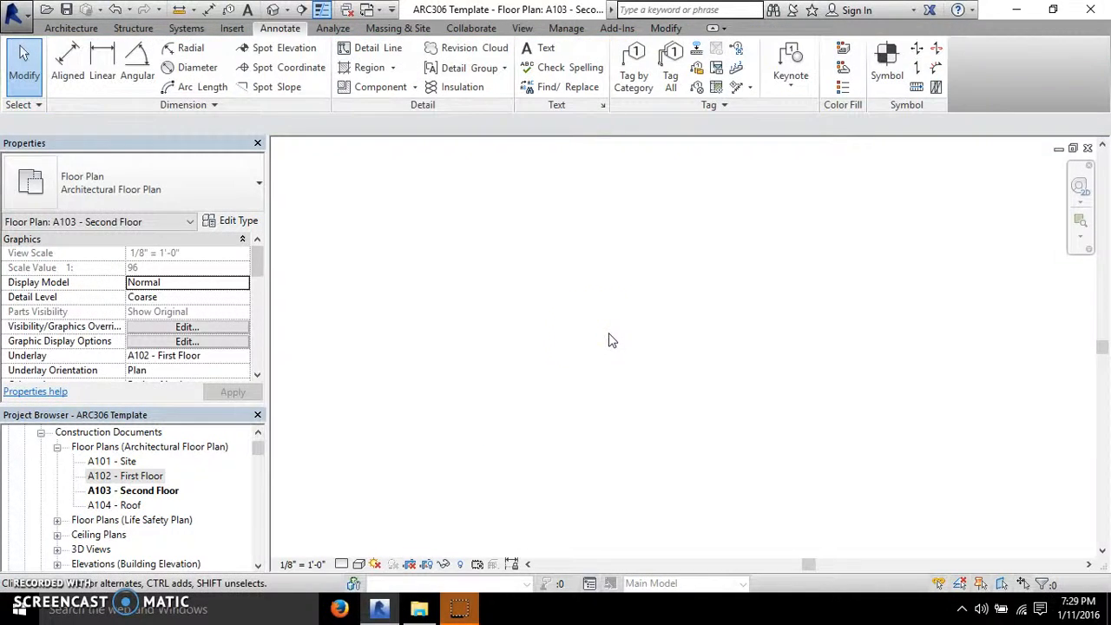
pyautogui.doubleClick(138, 475)
pyautogui.click(560, 355)
pyautogui.press('Delete')
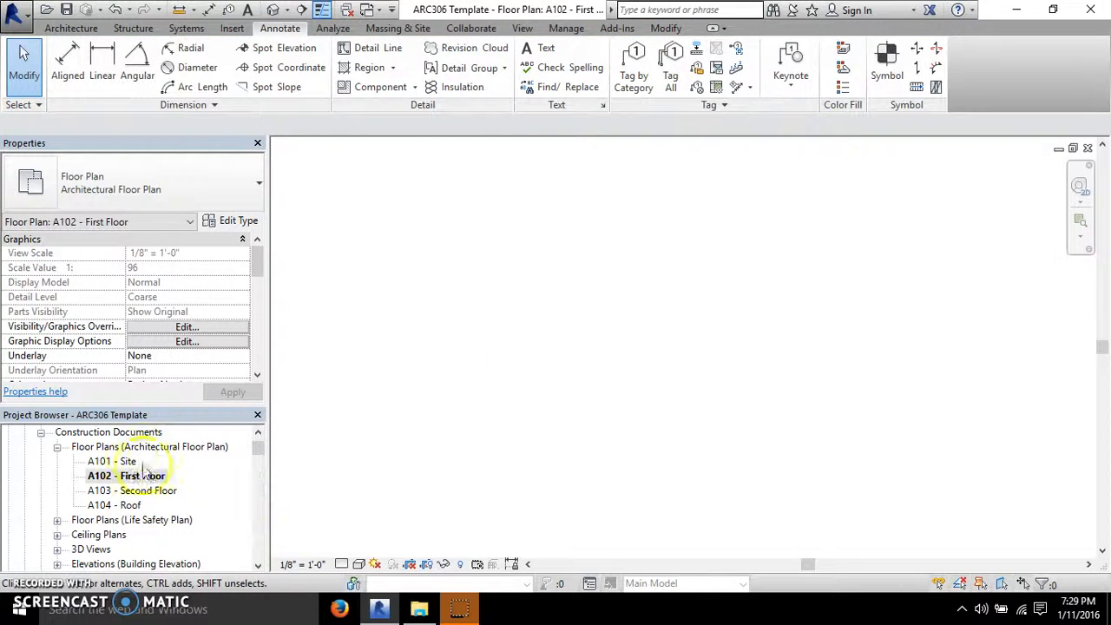
# - Draw a closed rectangle of four detail lines in the Thin Lines style on the A103 - Second Floor plan
pyautogui.doubleClick(130, 491)
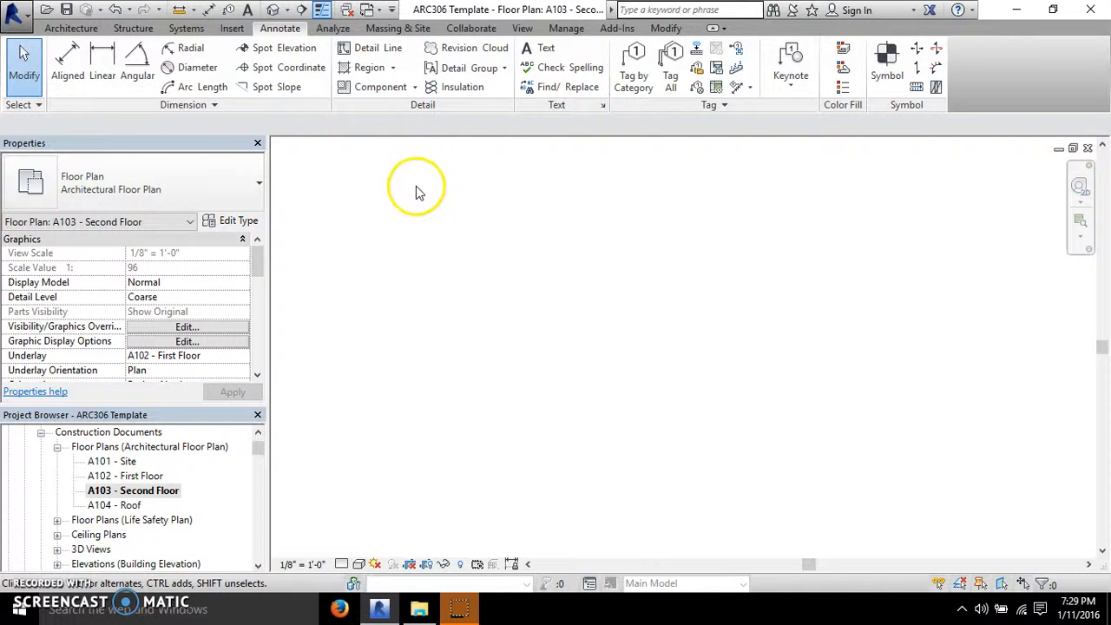
pyautogui.click(71, 28)
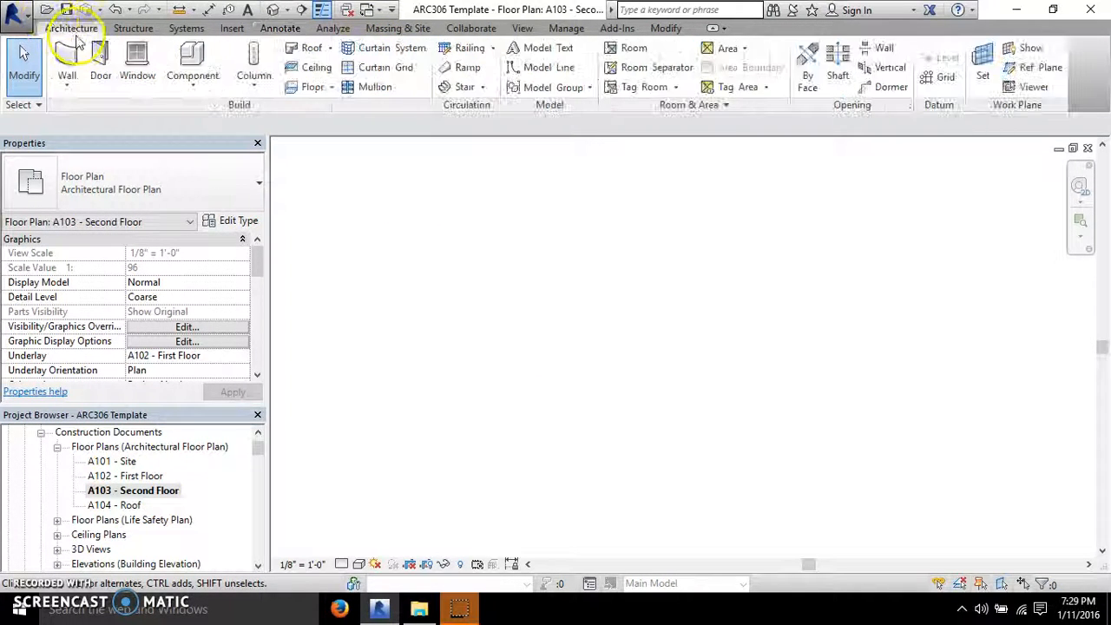
pyautogui.click(279, 28)
pyautogui.click(373, 48)
pyautogui.click(433, 276)
pyautogui.click(716, 276)
pyautogui.click(717, 405)
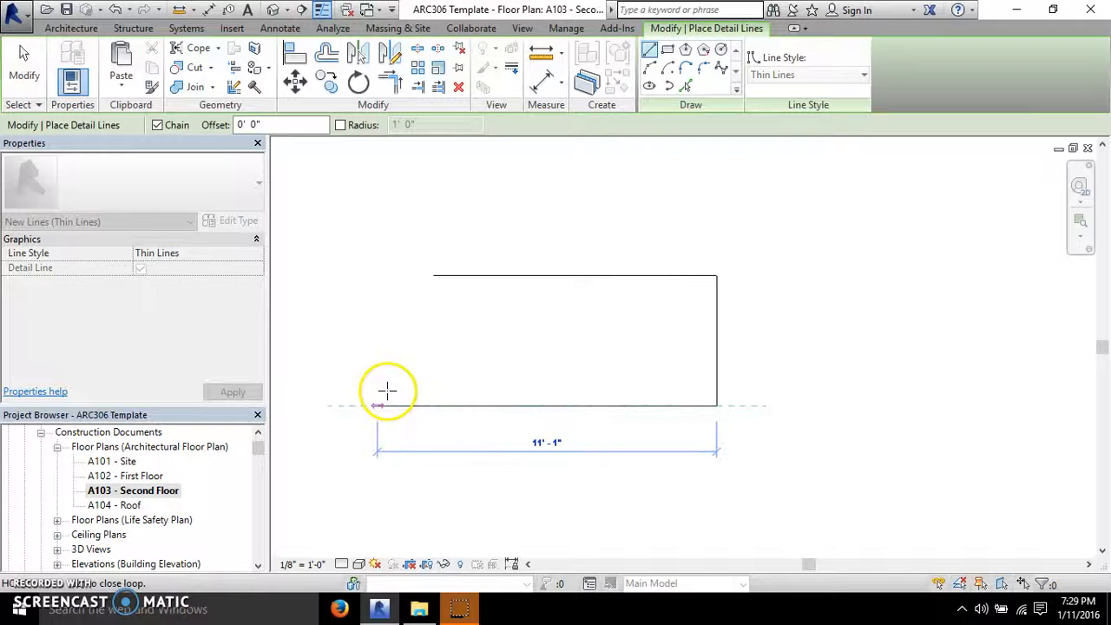
pyautogui.click(433, 405)
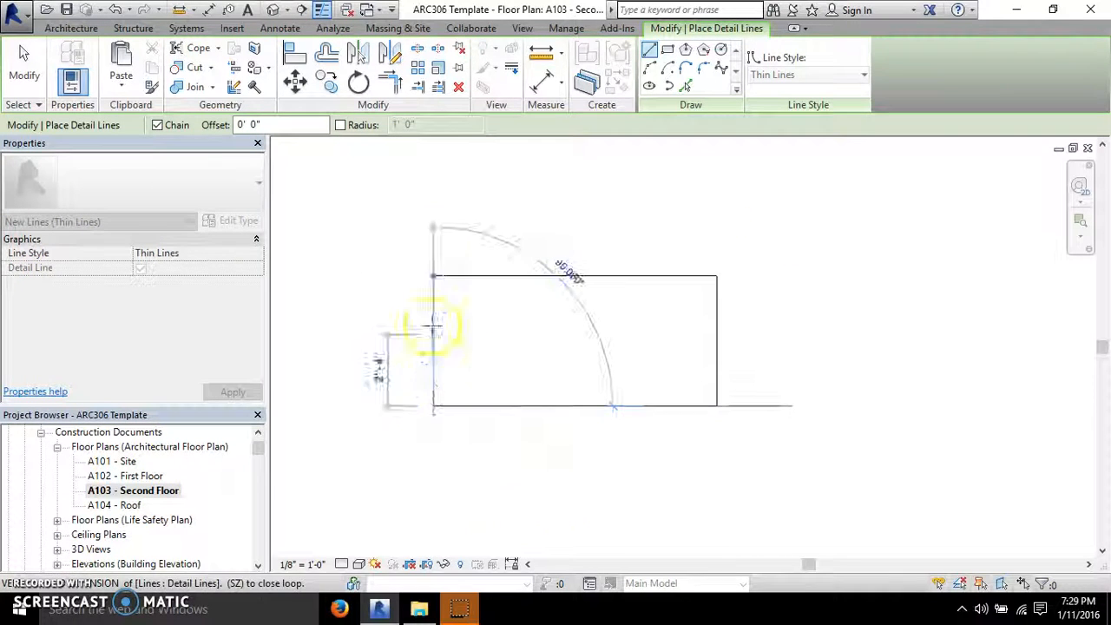
pyautogui.click(433, 276)
pyautogui.press('Escape')
pyautogui.press('Escape')
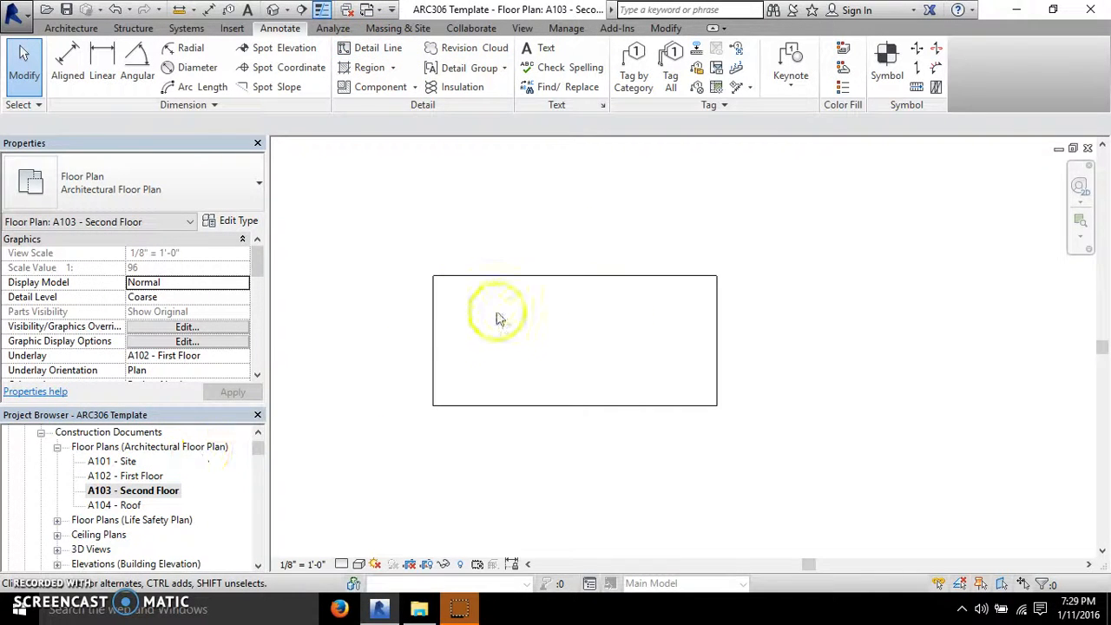
# - Check whether the detail line rectangle appears on the A102 - First Floor plan and return to A103 - Second Floor
pyautogui.doubleClick(135, 475)
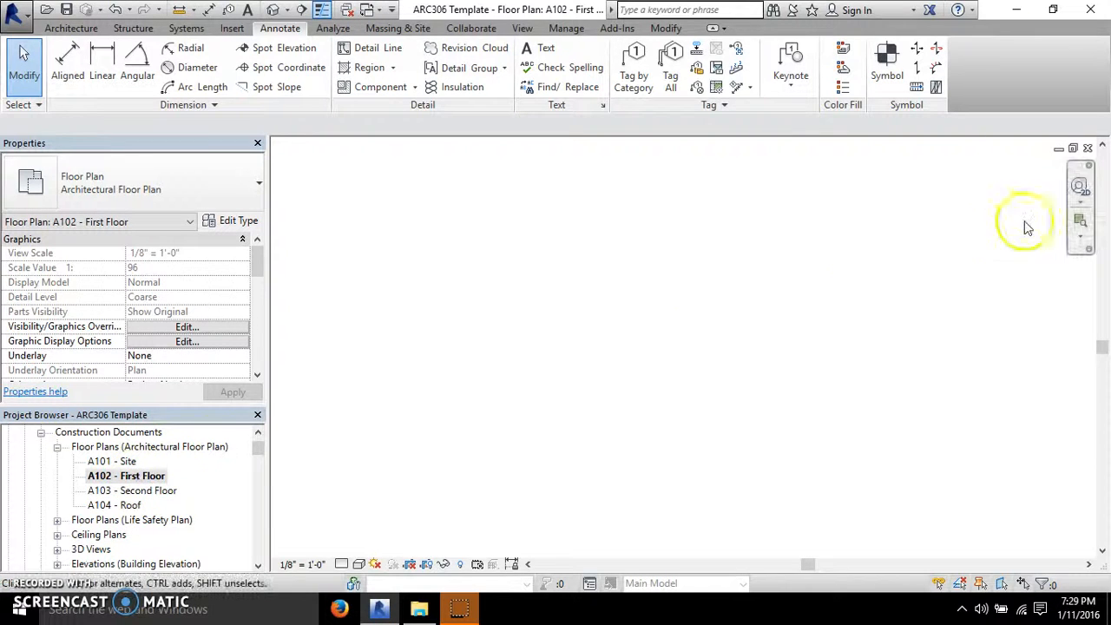
pyautogui.doubleClick(169, 491)
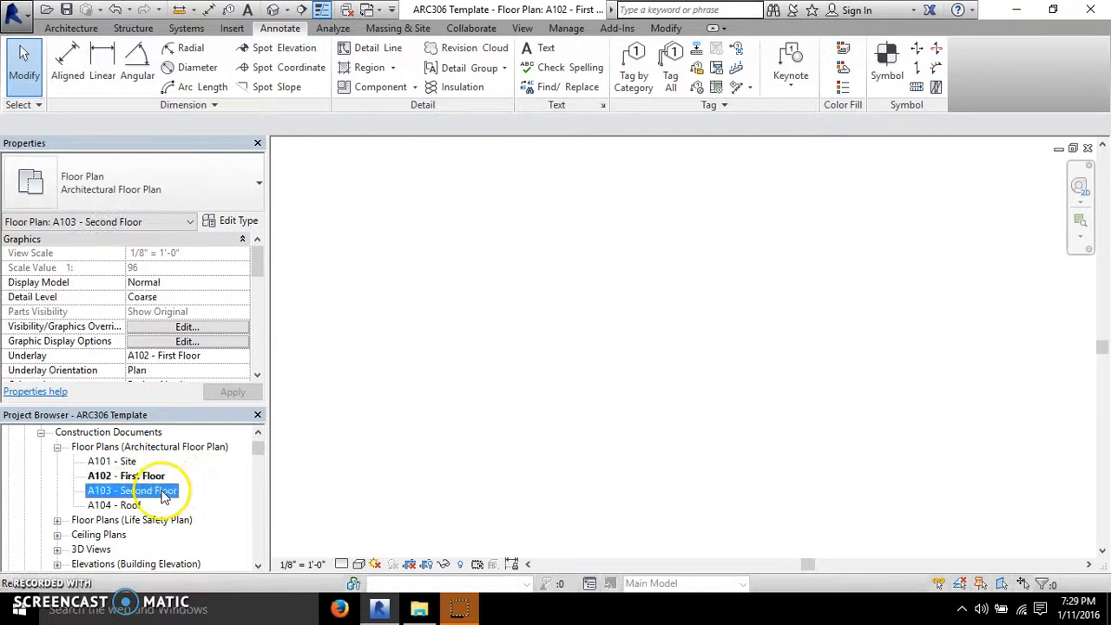
# - Draw a diagonal model line about 10' 2" long in the Lines style from the rectangle's lower-left corner to its upper-right corner
pyautogui.click(74, 28)
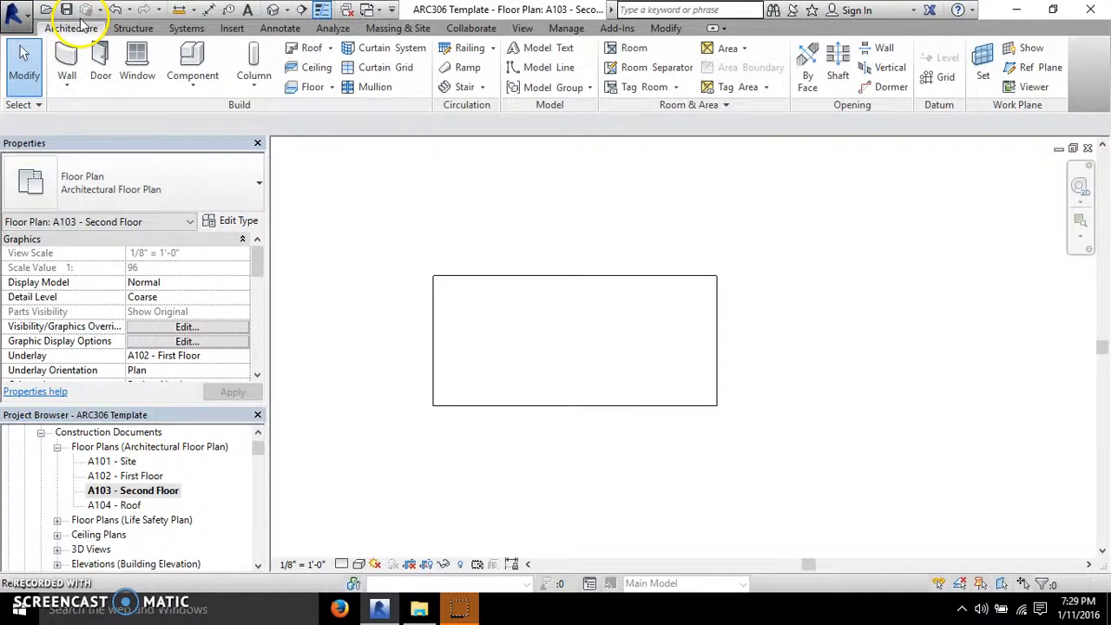
pyautogui.click(536, 65)
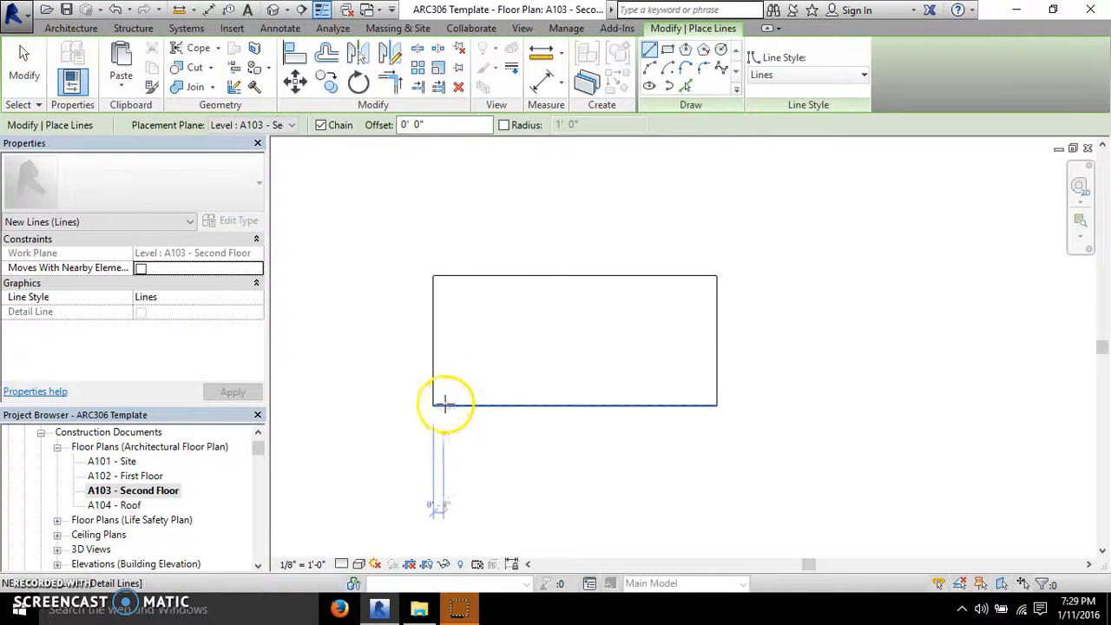
pyautogui.click(433, 404)
pyautogui.click(717, 276)
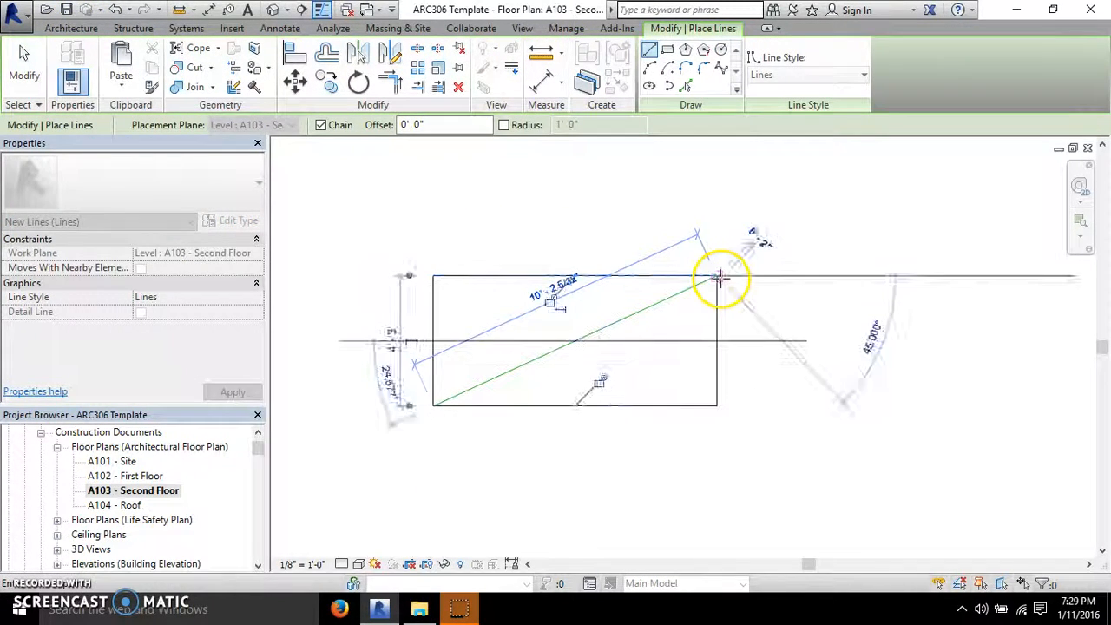
pyautogui.press('Escape')
pyautogui.press('Escape')
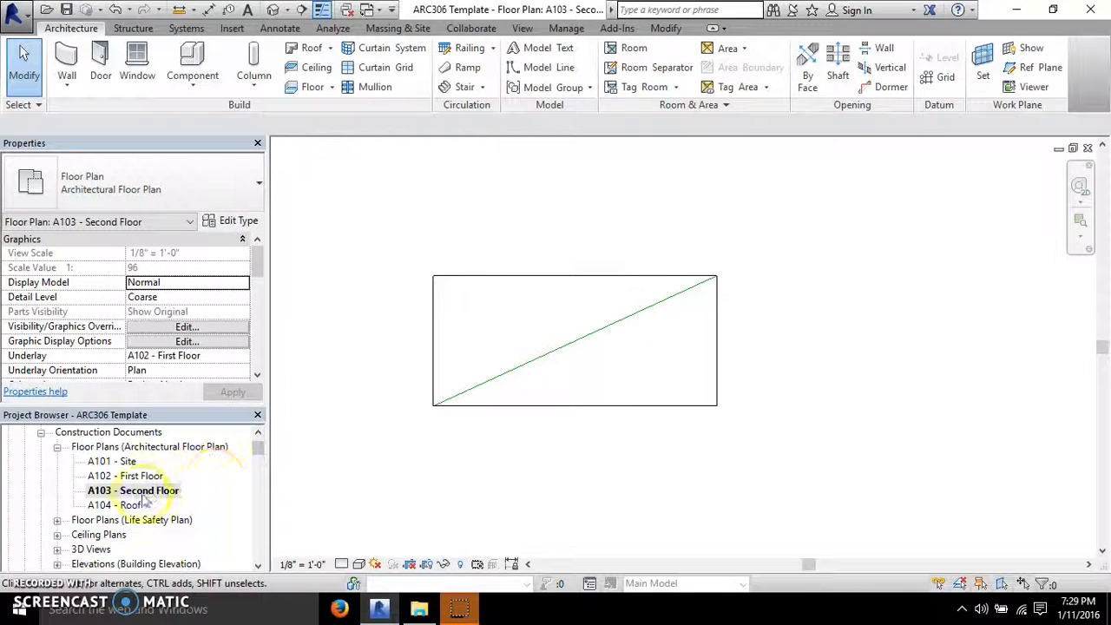
# - Check whether the diagonal model line appears on the A102 - First Floor plan and return to A103 - Second Floor
pyautogui.doubleClick(153, 478)
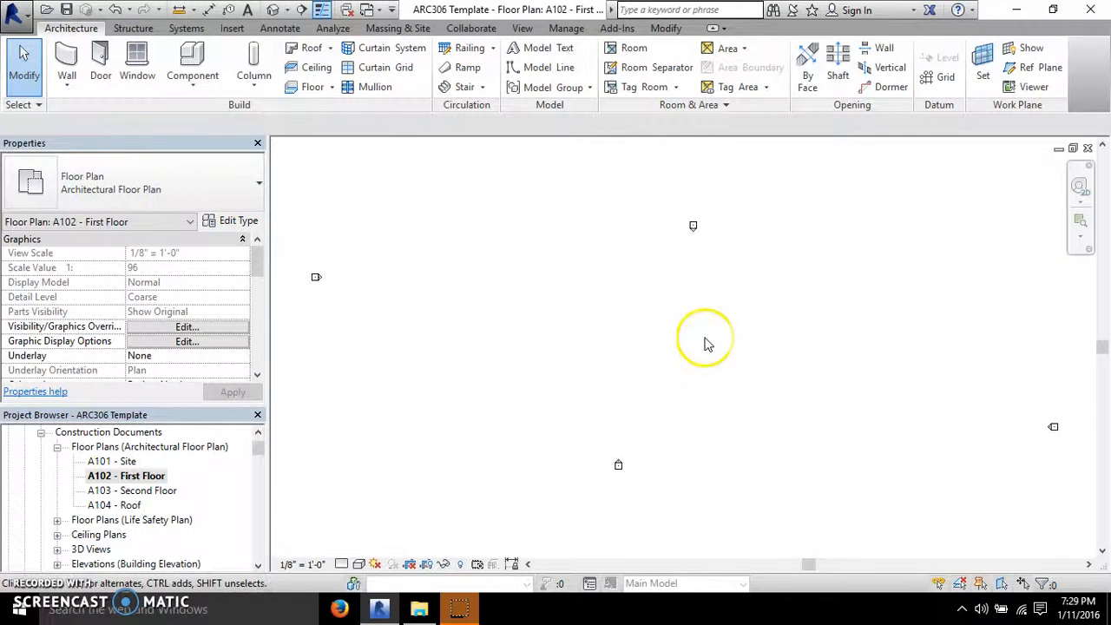
pyautogui.scroll(2, 391, 348)
pyautogui.scroll(-3, 637, 344)
pyautogui.moveTo(905, 290); pyautogui.dragTo(847, 384, button='middle')
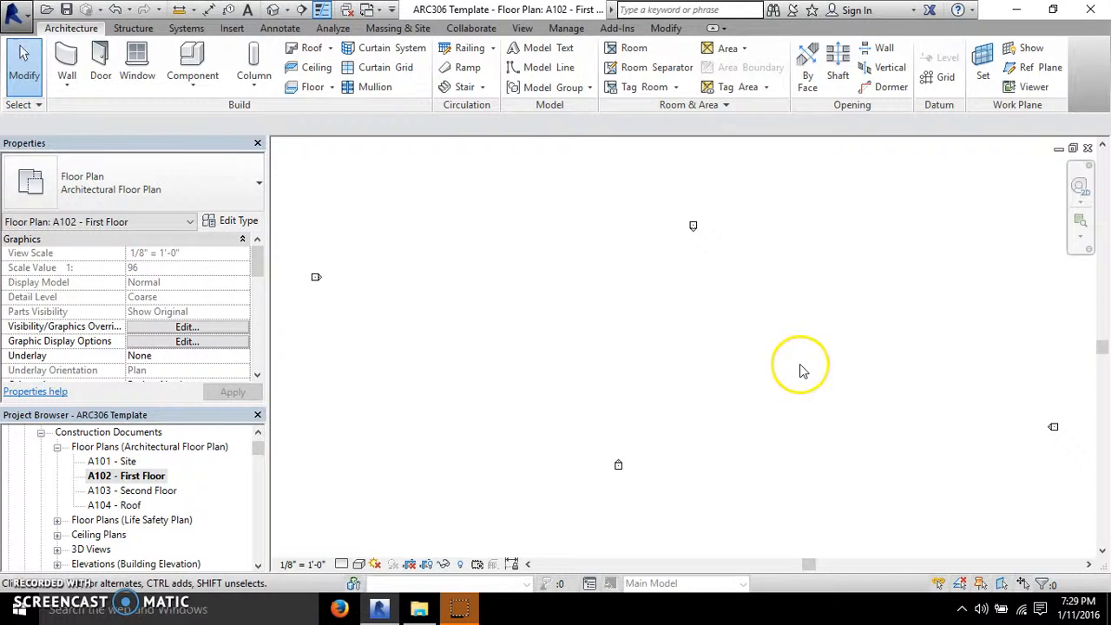
pyautogui.doubleClick(139, 491)
# - Change the diagonal model line's line style to Medium Lines
pyautogui.scroll(1, 409, 216)
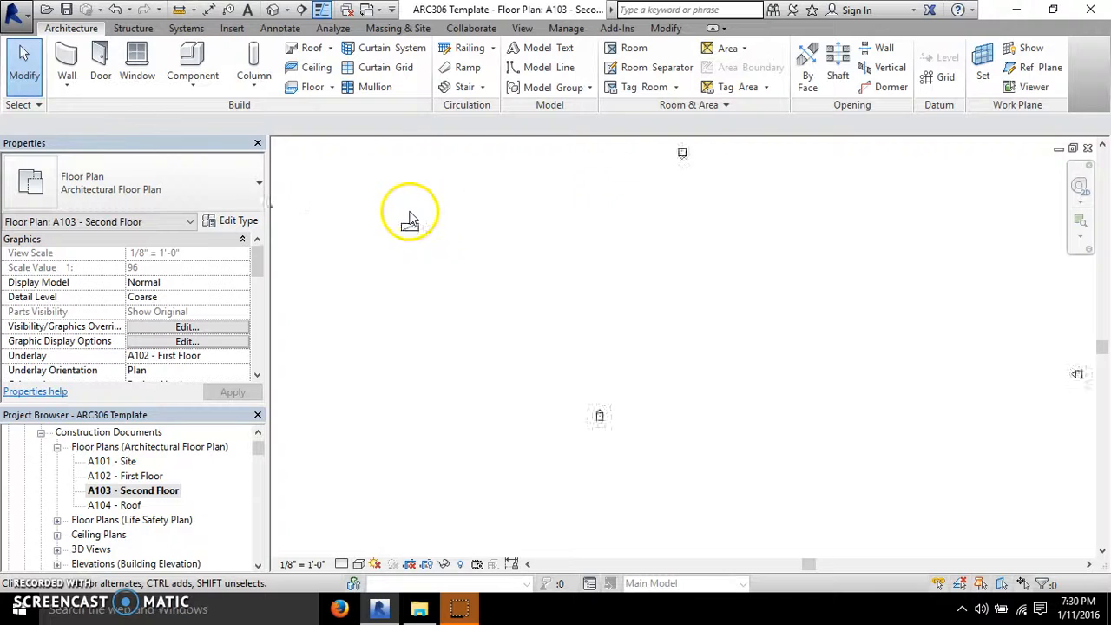
pyautogui.scroll(3, 402, 216)
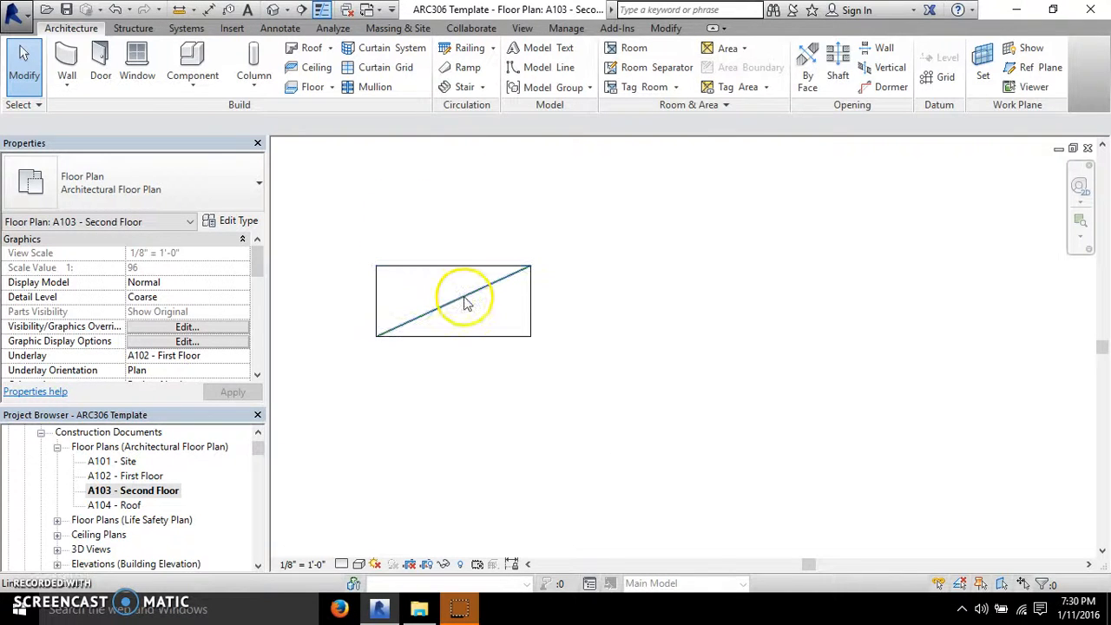
pyautogui.click(533, 270)
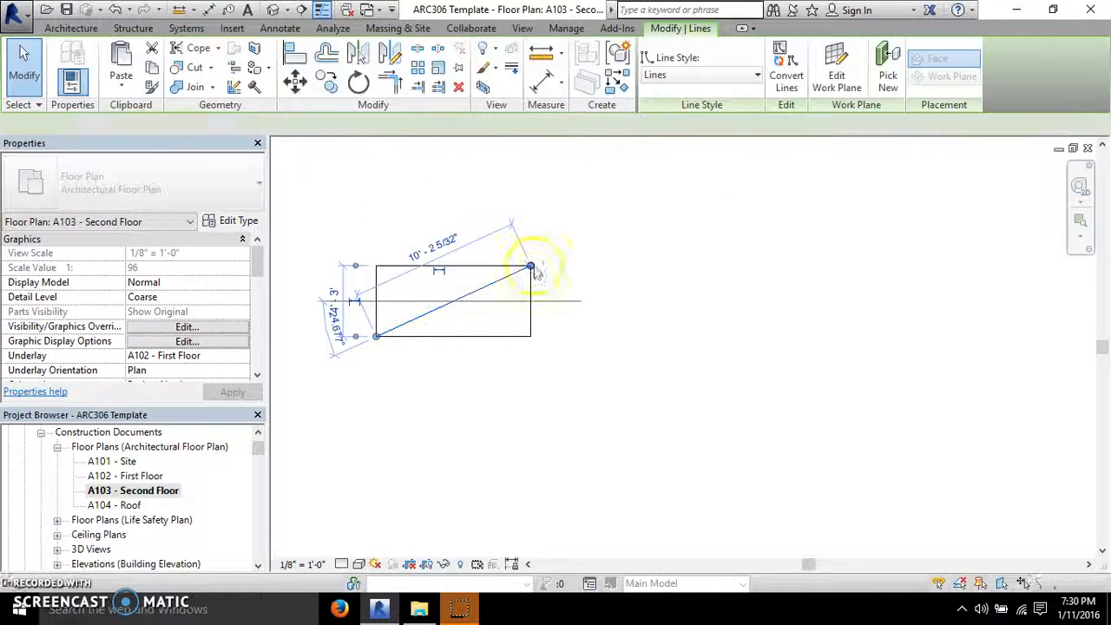
pyautogui.click(690, 76)
pyautogui.click(685, 215)
pyautogui.click(602, 355)
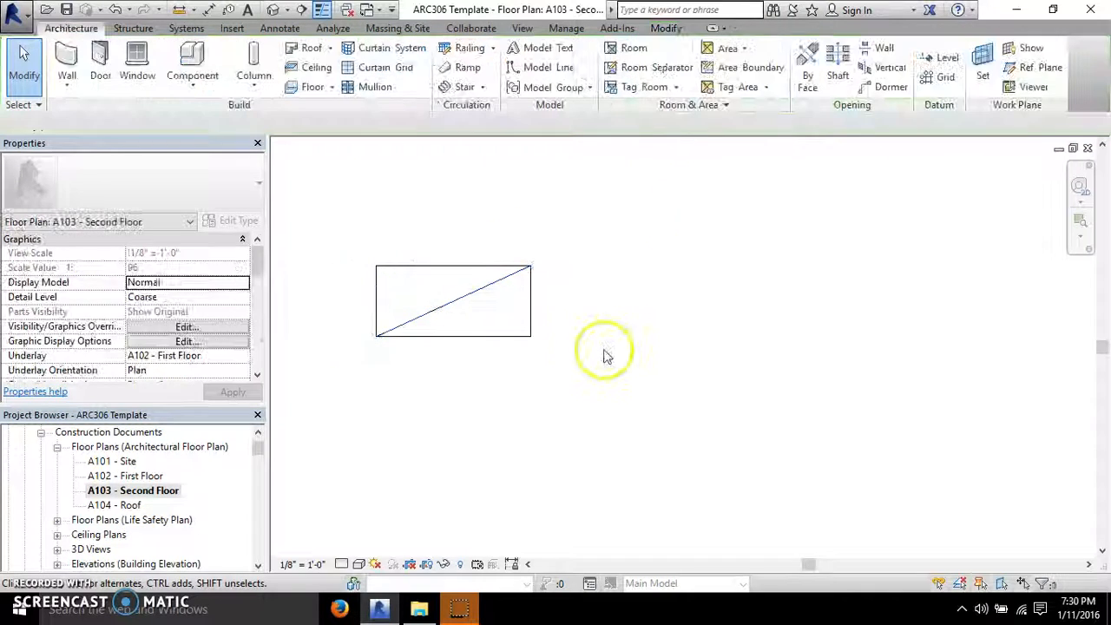
# - Check the A102 - First Floor plan again for the restyled model line and return to A103 - Second Floor
pyautogui.click(143, 490)
pyautogui.doubleClick(145, 475)
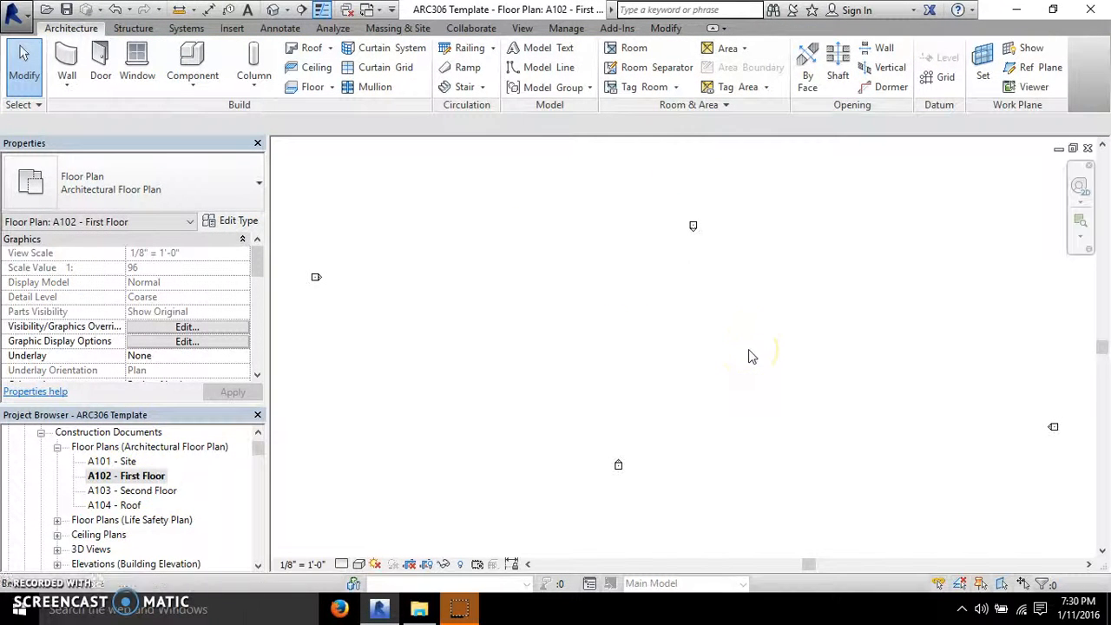
pyautogui.scroll(3, 530, 352)
pyautogui.scroll(-5, 867, 290)
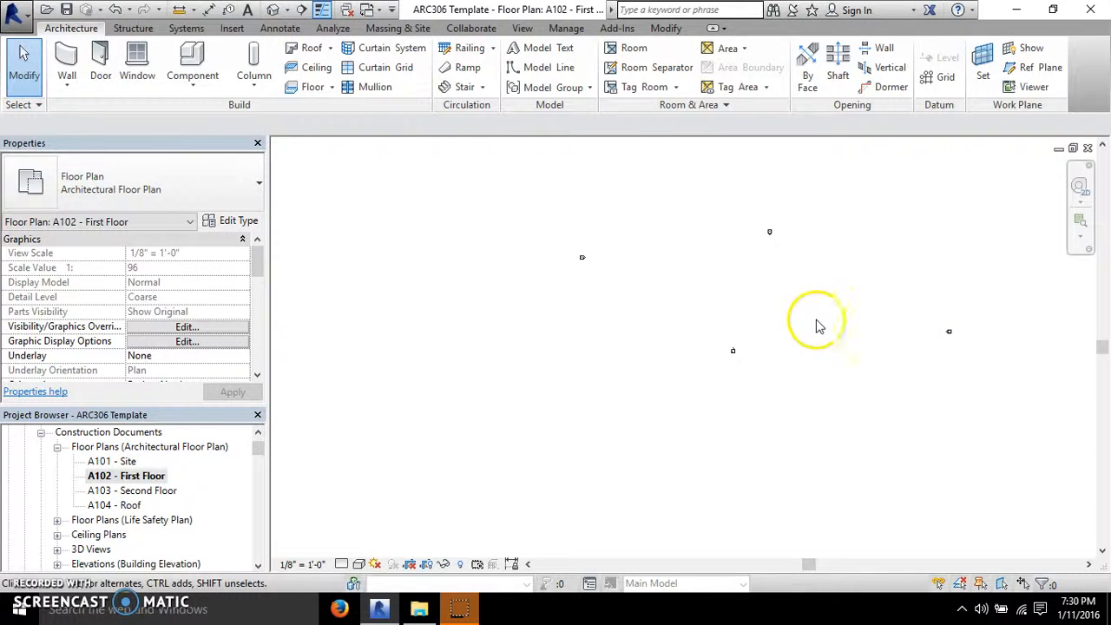
pyautogui.doubleClick(137, 491)
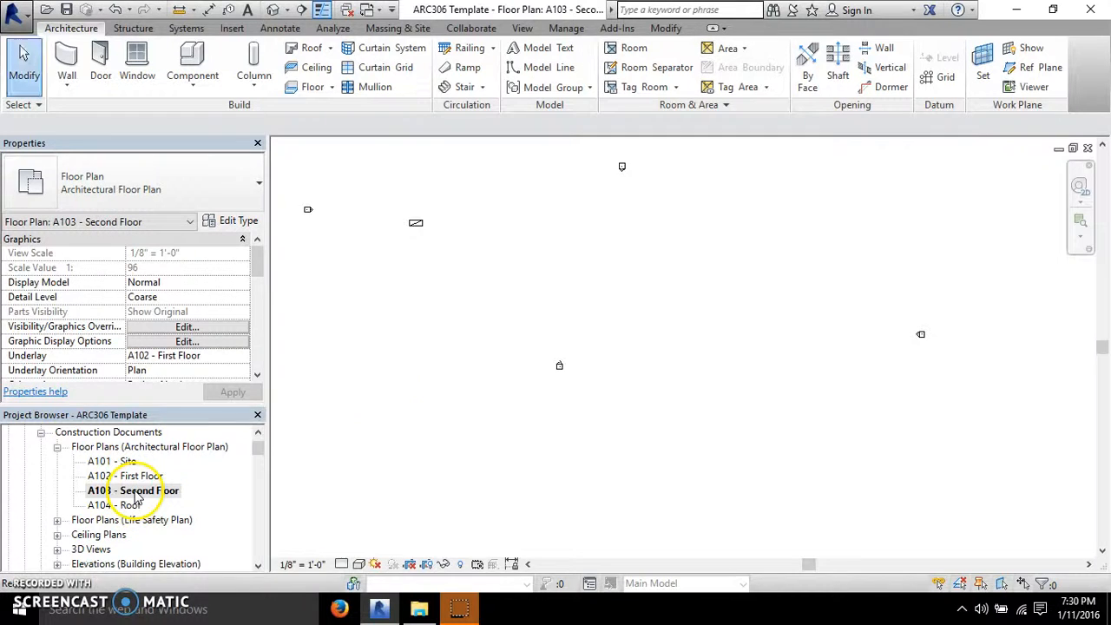
# - Delete the diagonal model line and the rectangle's four detail lines from the A103 - Second Floor plan
pyautogui.scroll(10, 438, 259)
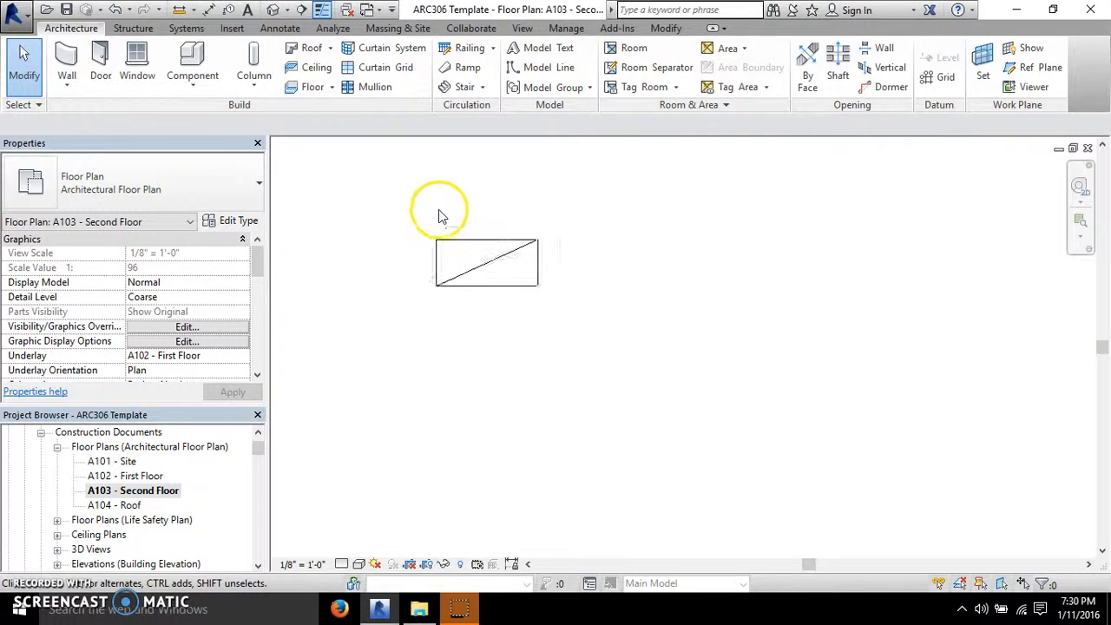
pyautogui.click(550, 278)
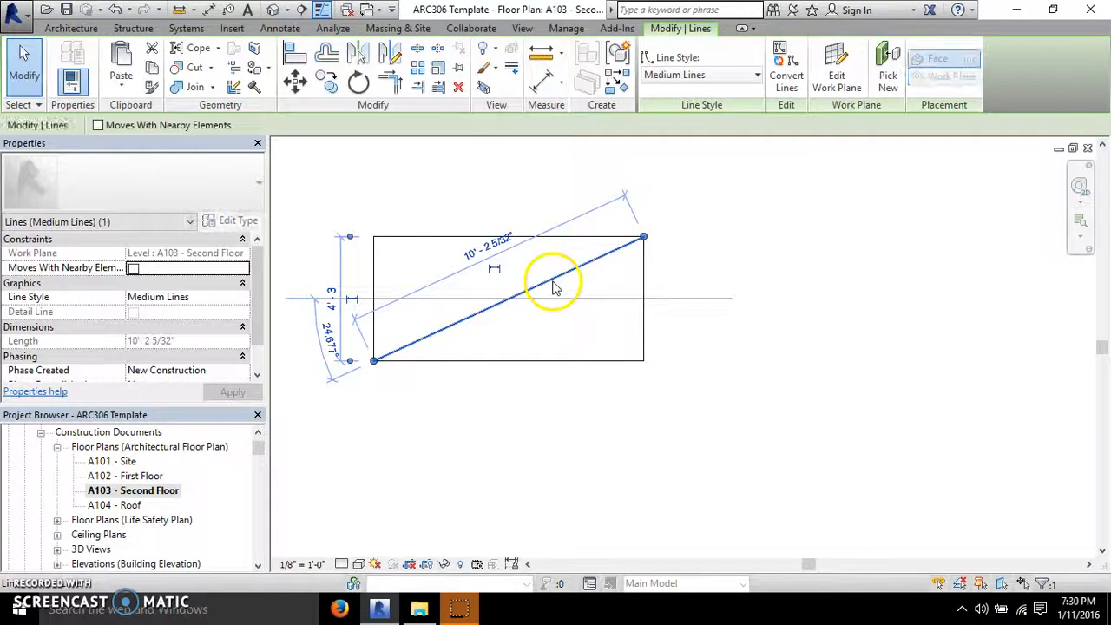
pyautogui.press('Delete')
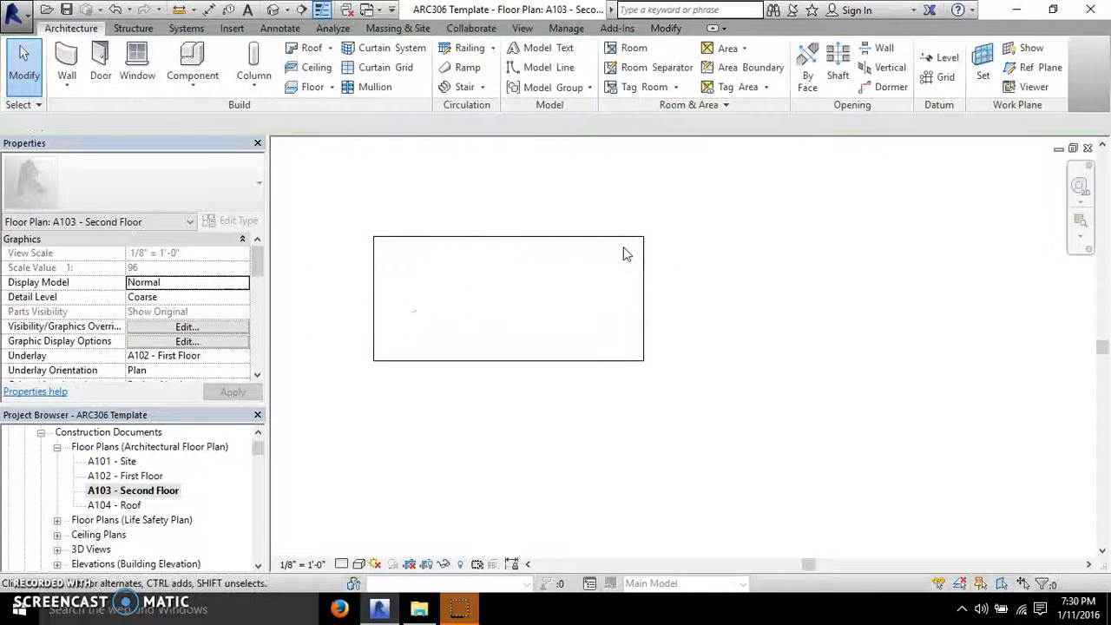
pyautogui.moveTo(693, 207); pyautogui.dragTo(308, 465)
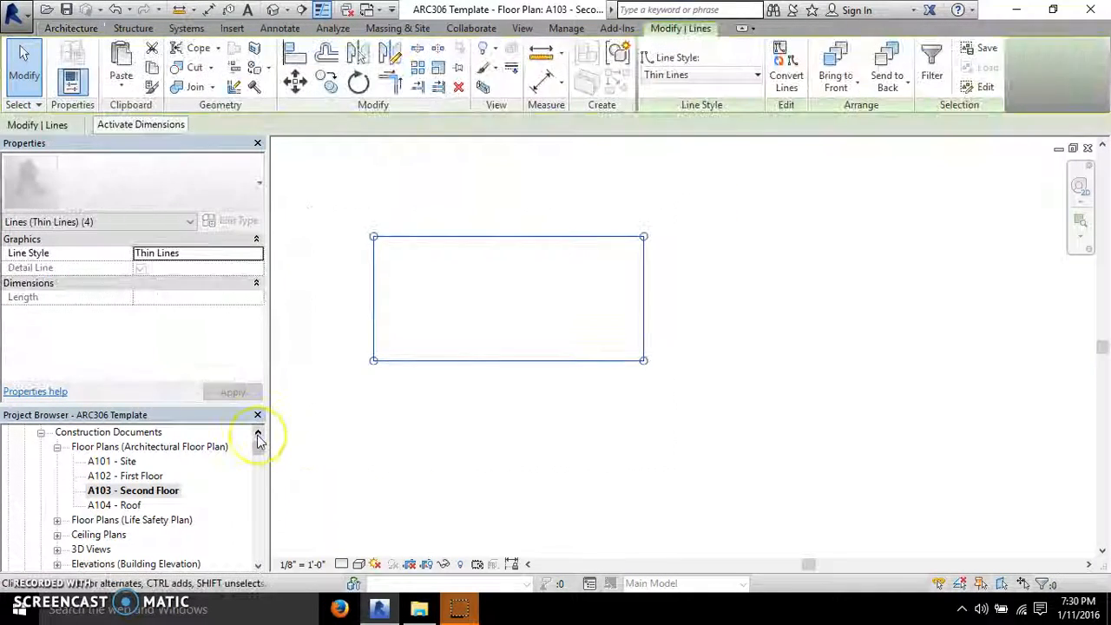
pyautogui.press('Delete')
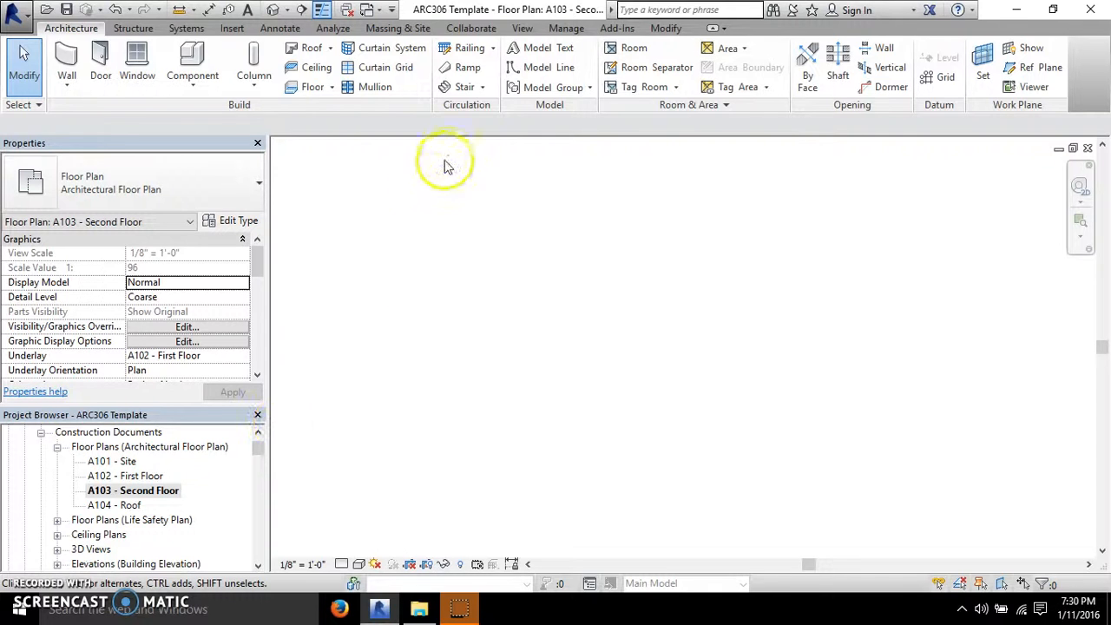
# - Draw a horizontal detail line about 12' 3" long in the sKETCH line style on the A103 - Second Floor plan, and delete it
pyautogui.click(281, 27)
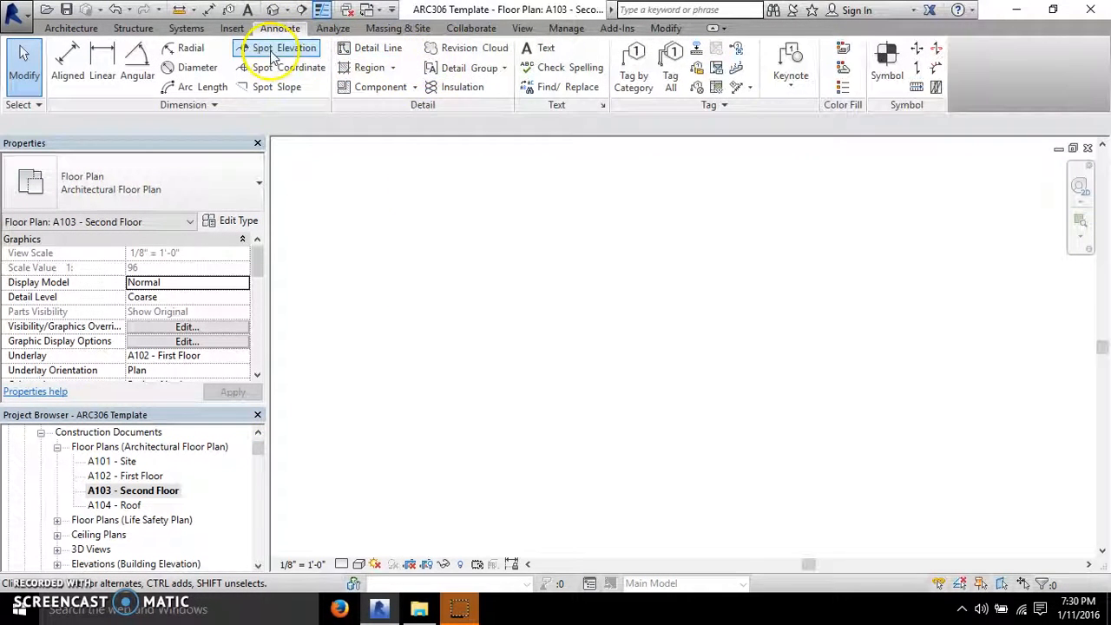
pyautogui.click(373, 49)
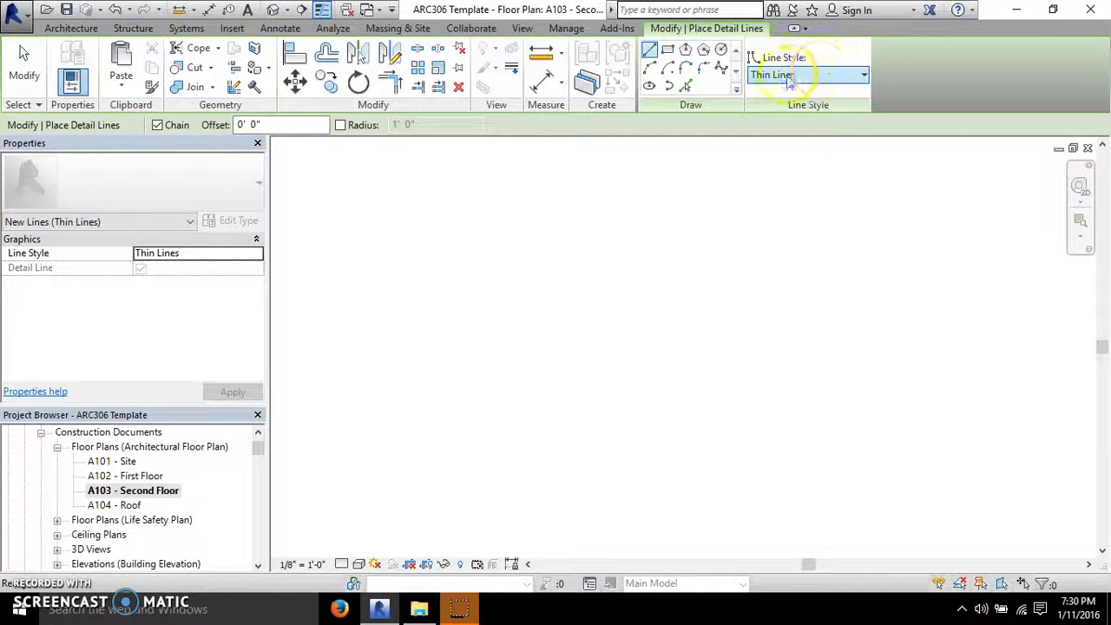
pyautogui.click(789, 74)
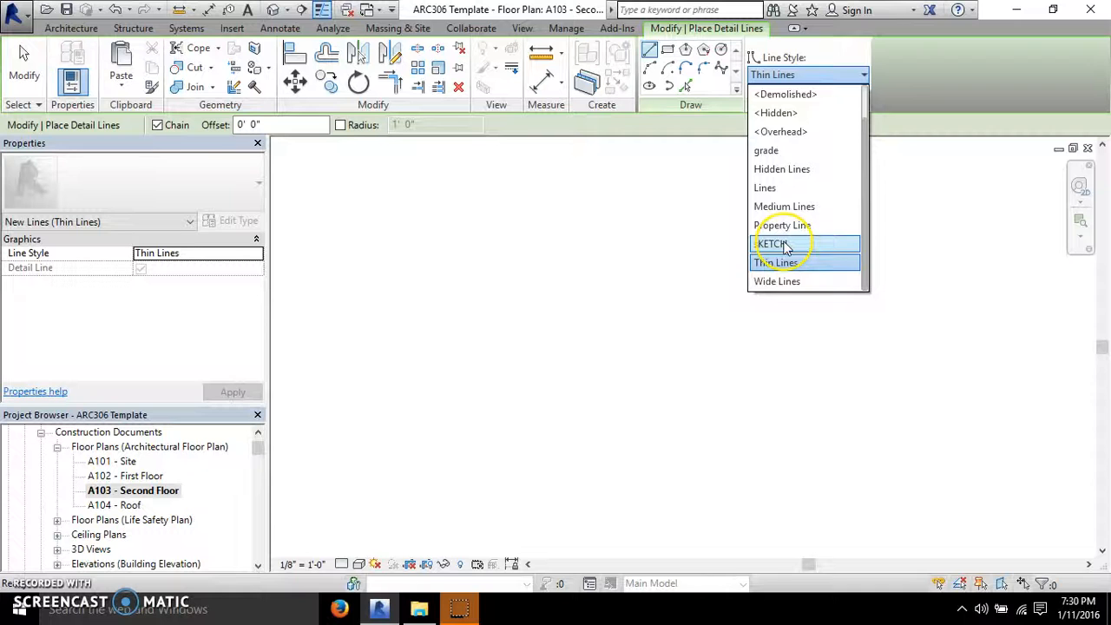
pyautogui.click(791, 243)
pyautogui.click(440, 332)
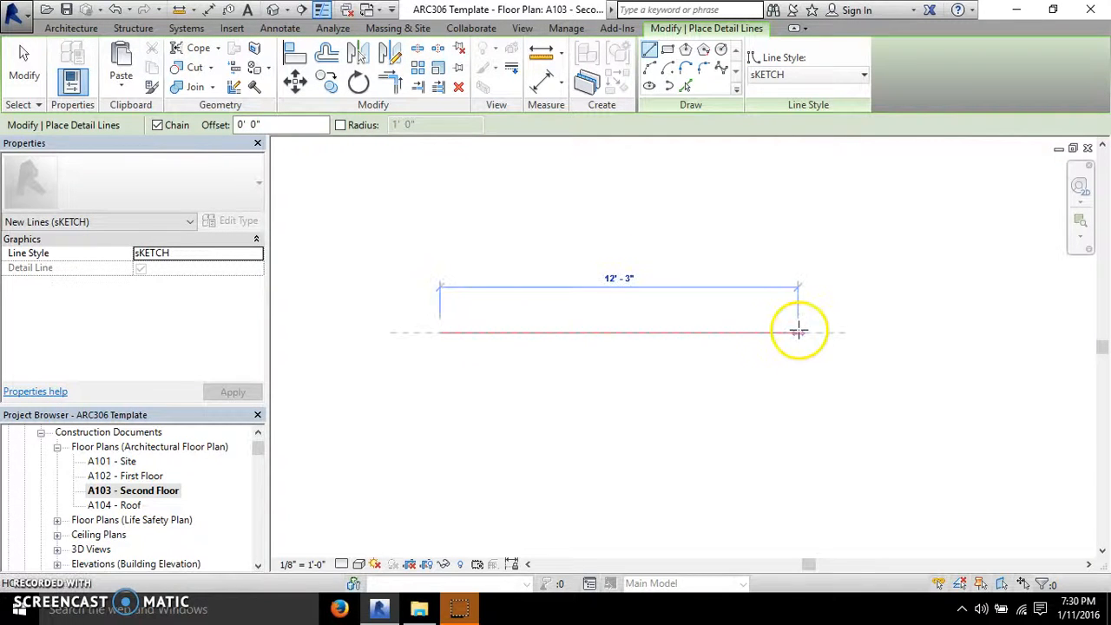
pyautogui.click(798, 332)
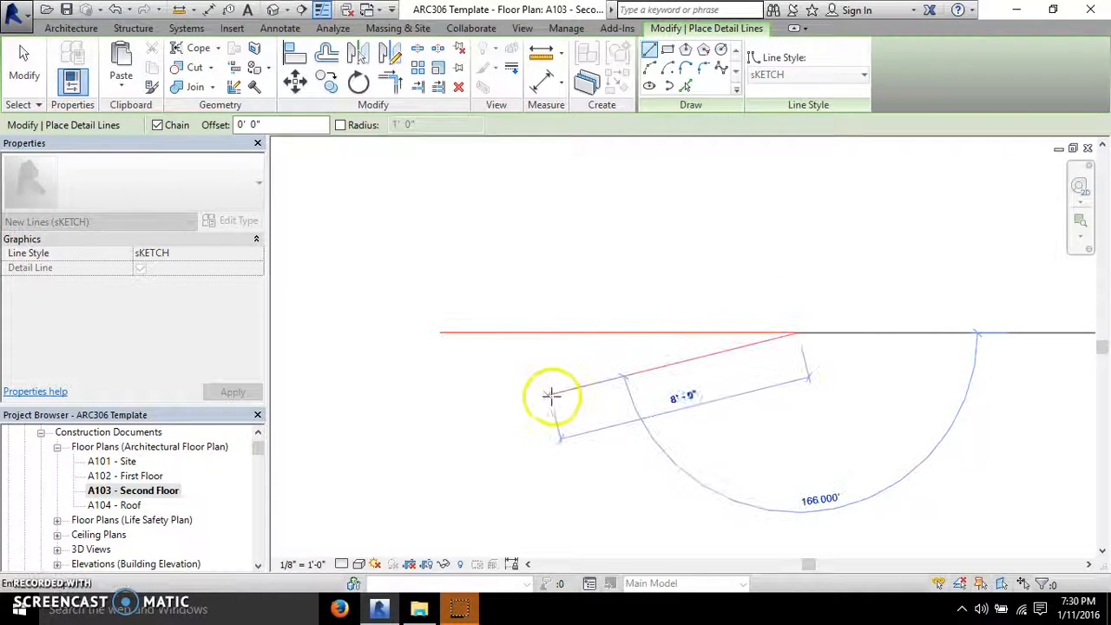
pyautogui.click(24, 65)
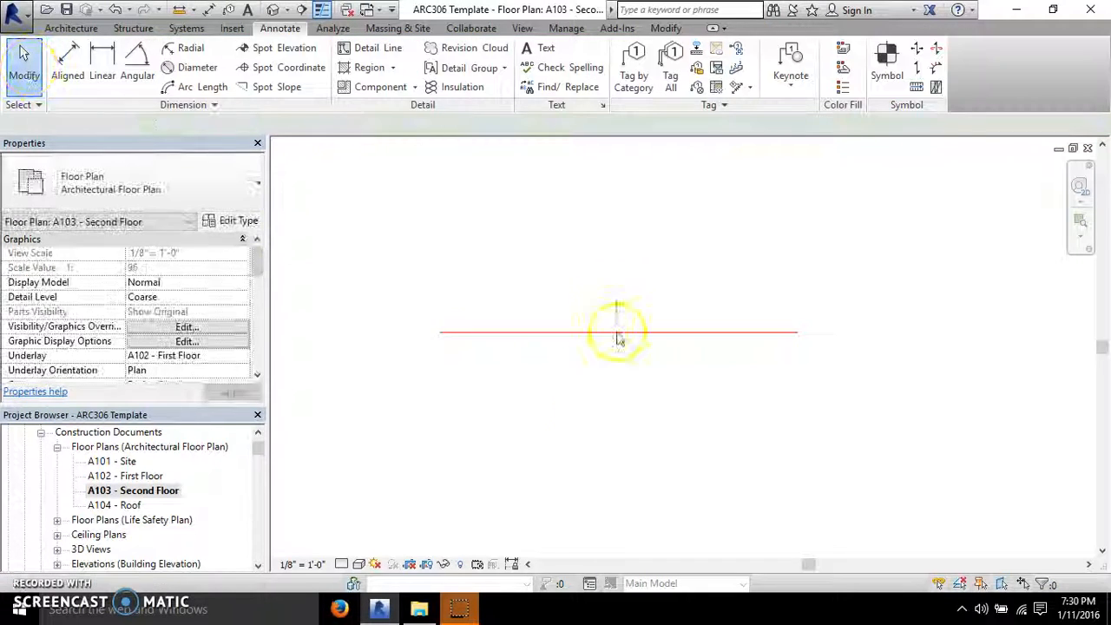
pyautogui.click(615, 332)
pyautogui.press('Delete')
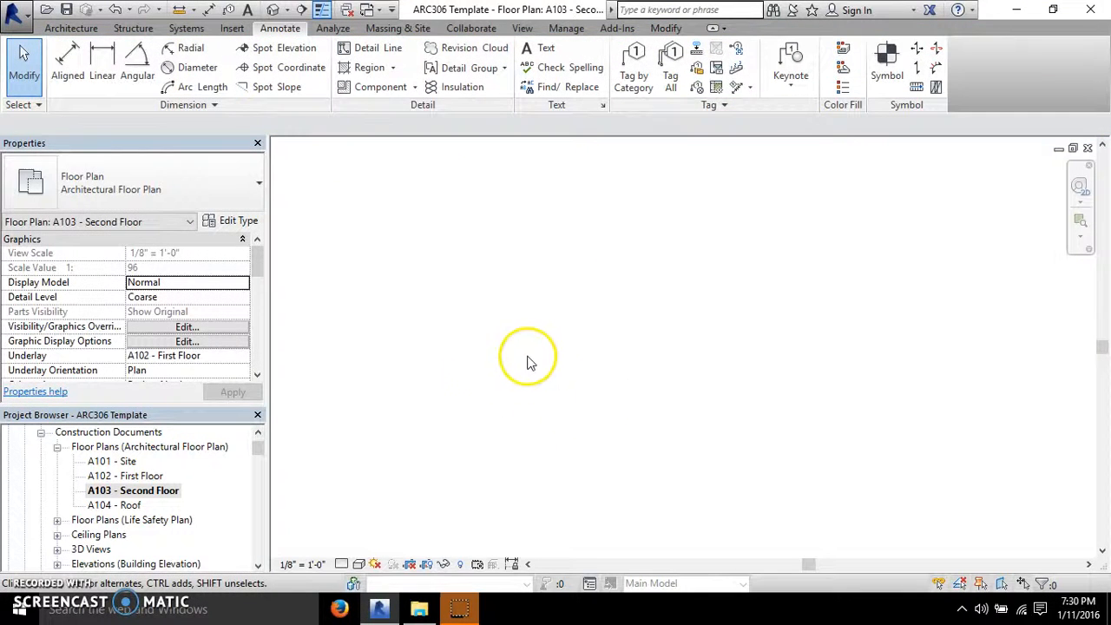